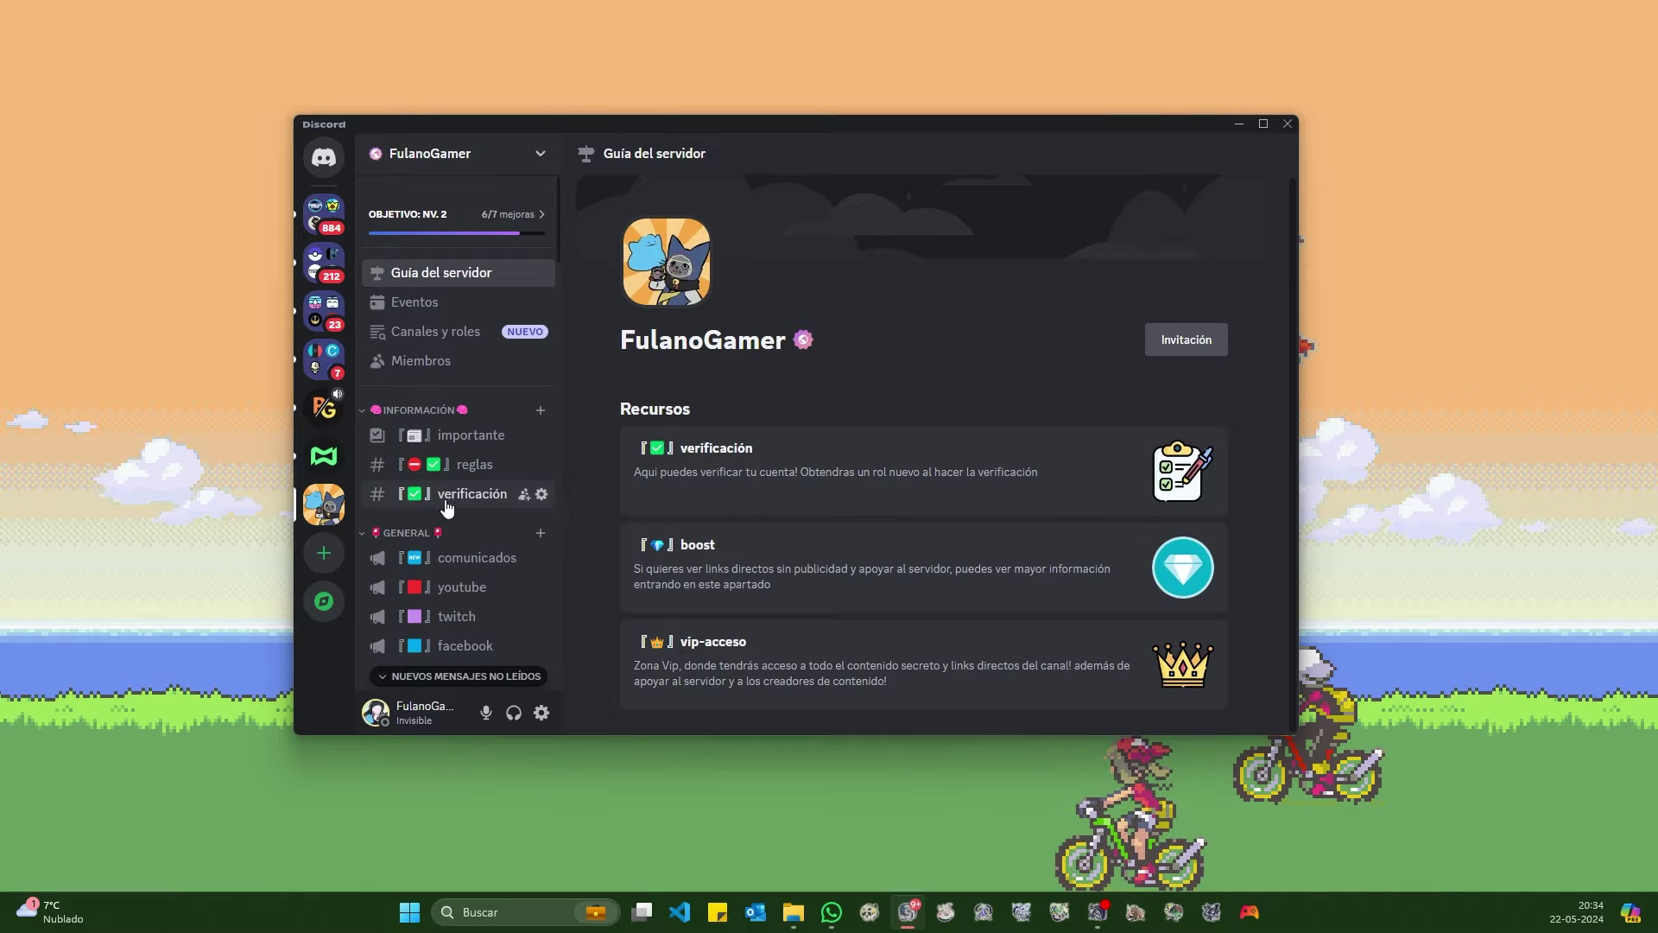
Locate the descargas-2024 channel in the FulanoGamer server's DESCARGAS category, ending back at the desktop.
scroll(483, 449, "down", 8)
scroll(494, 421, "up", 2)
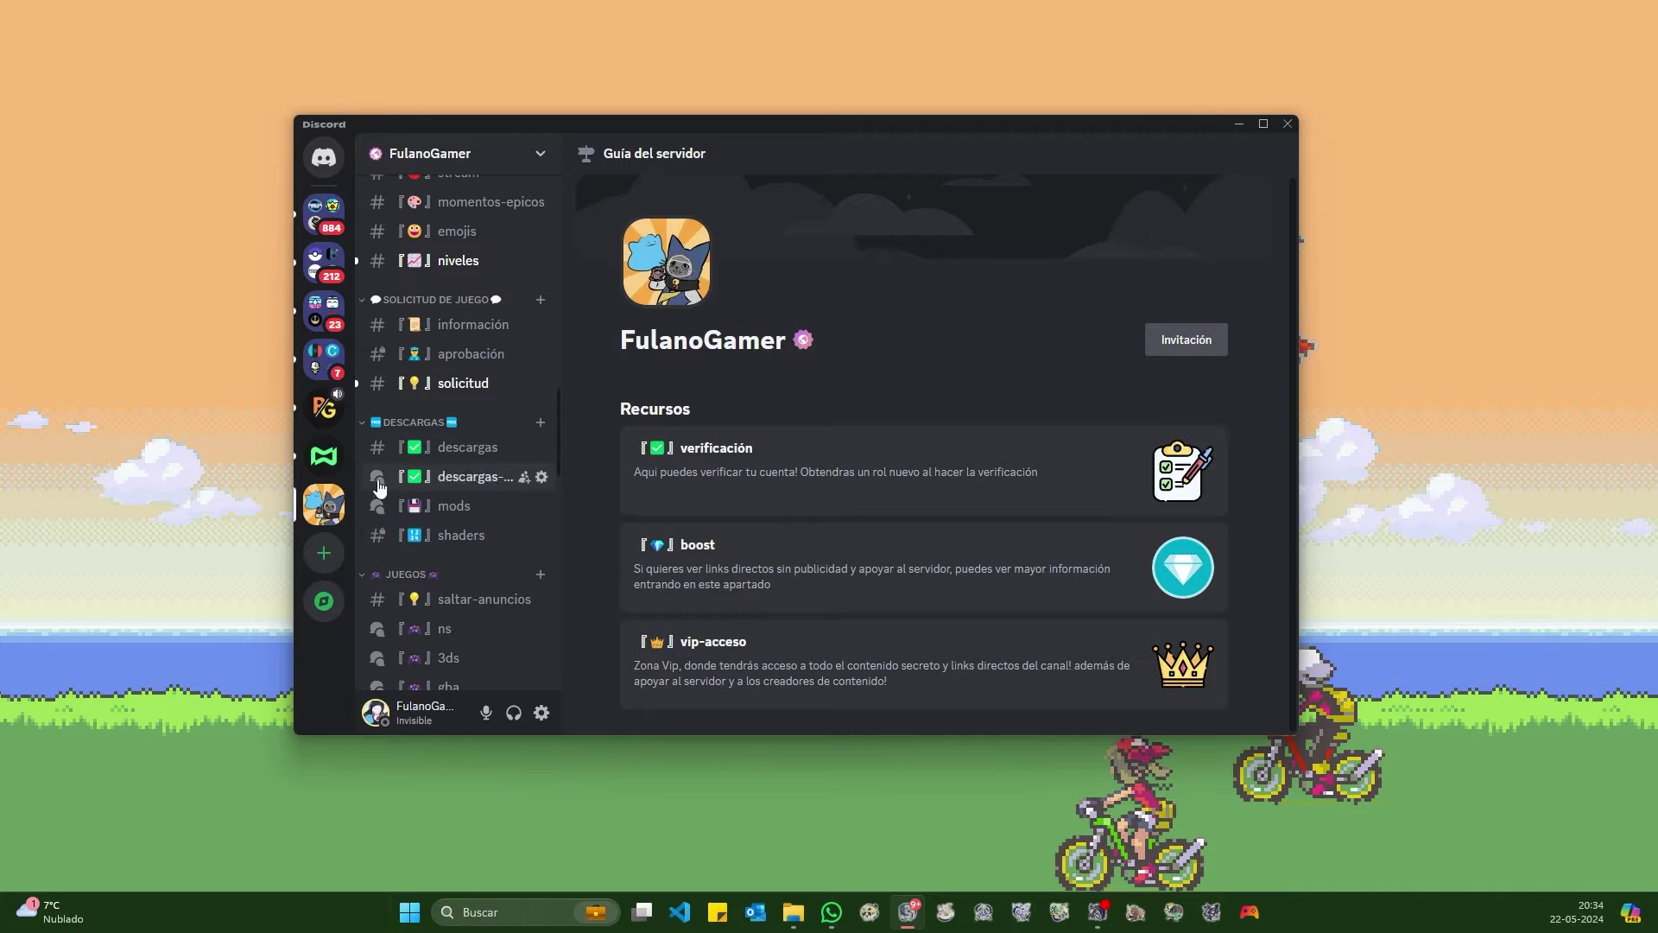
mouse_move(404, 484)
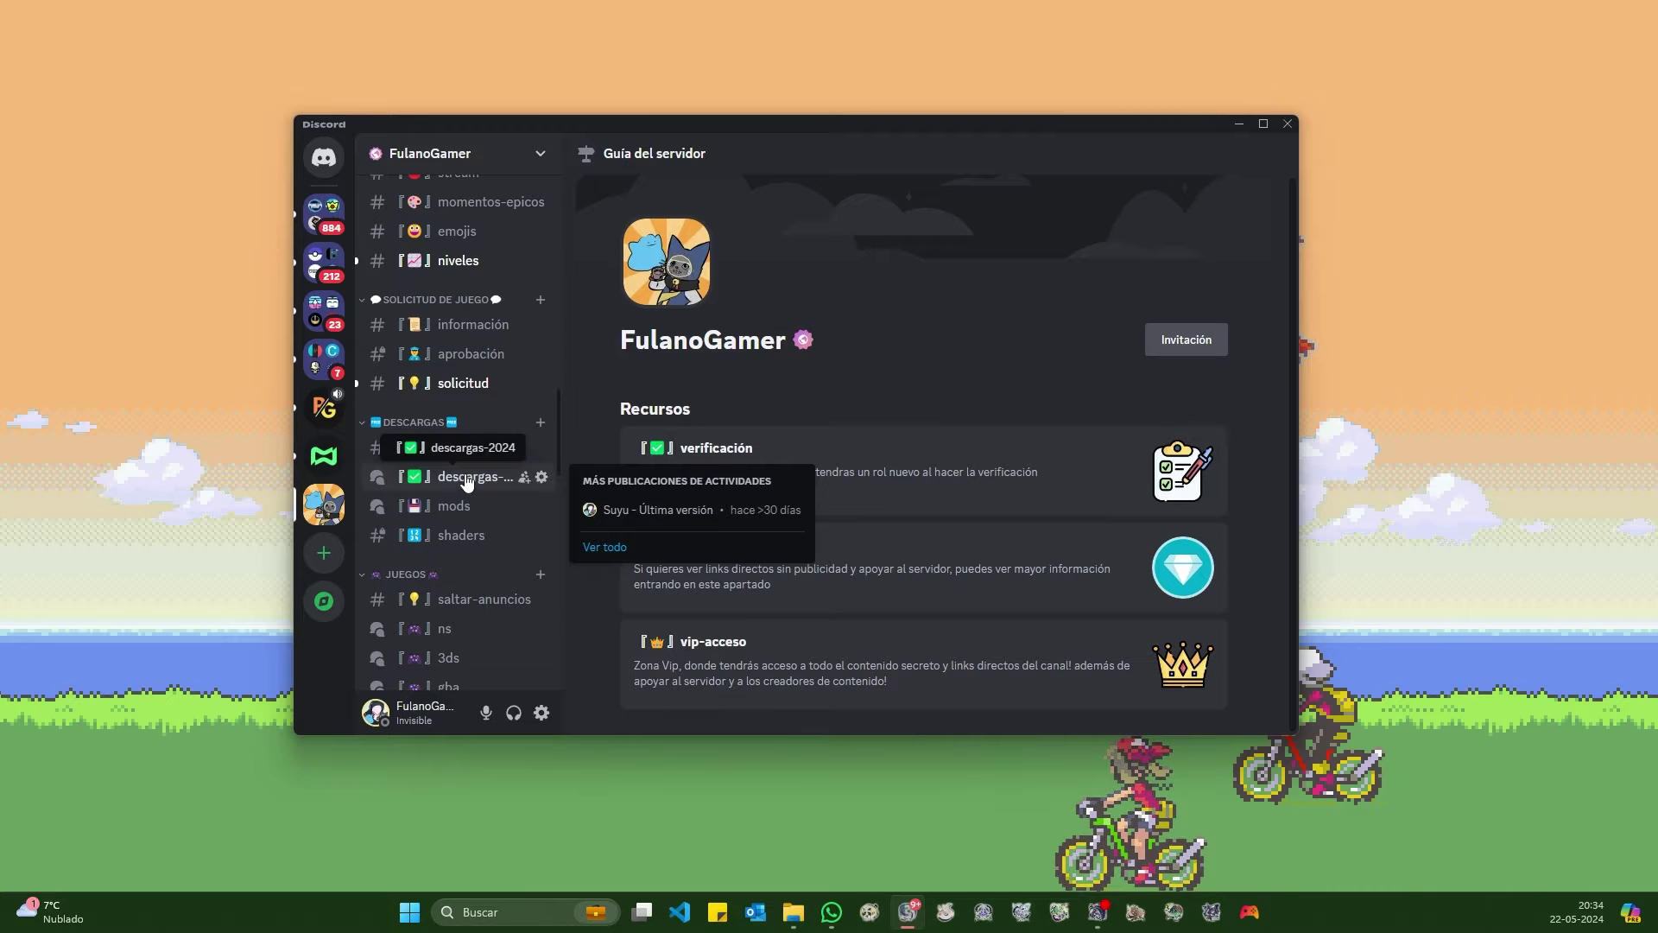
key("super+d")
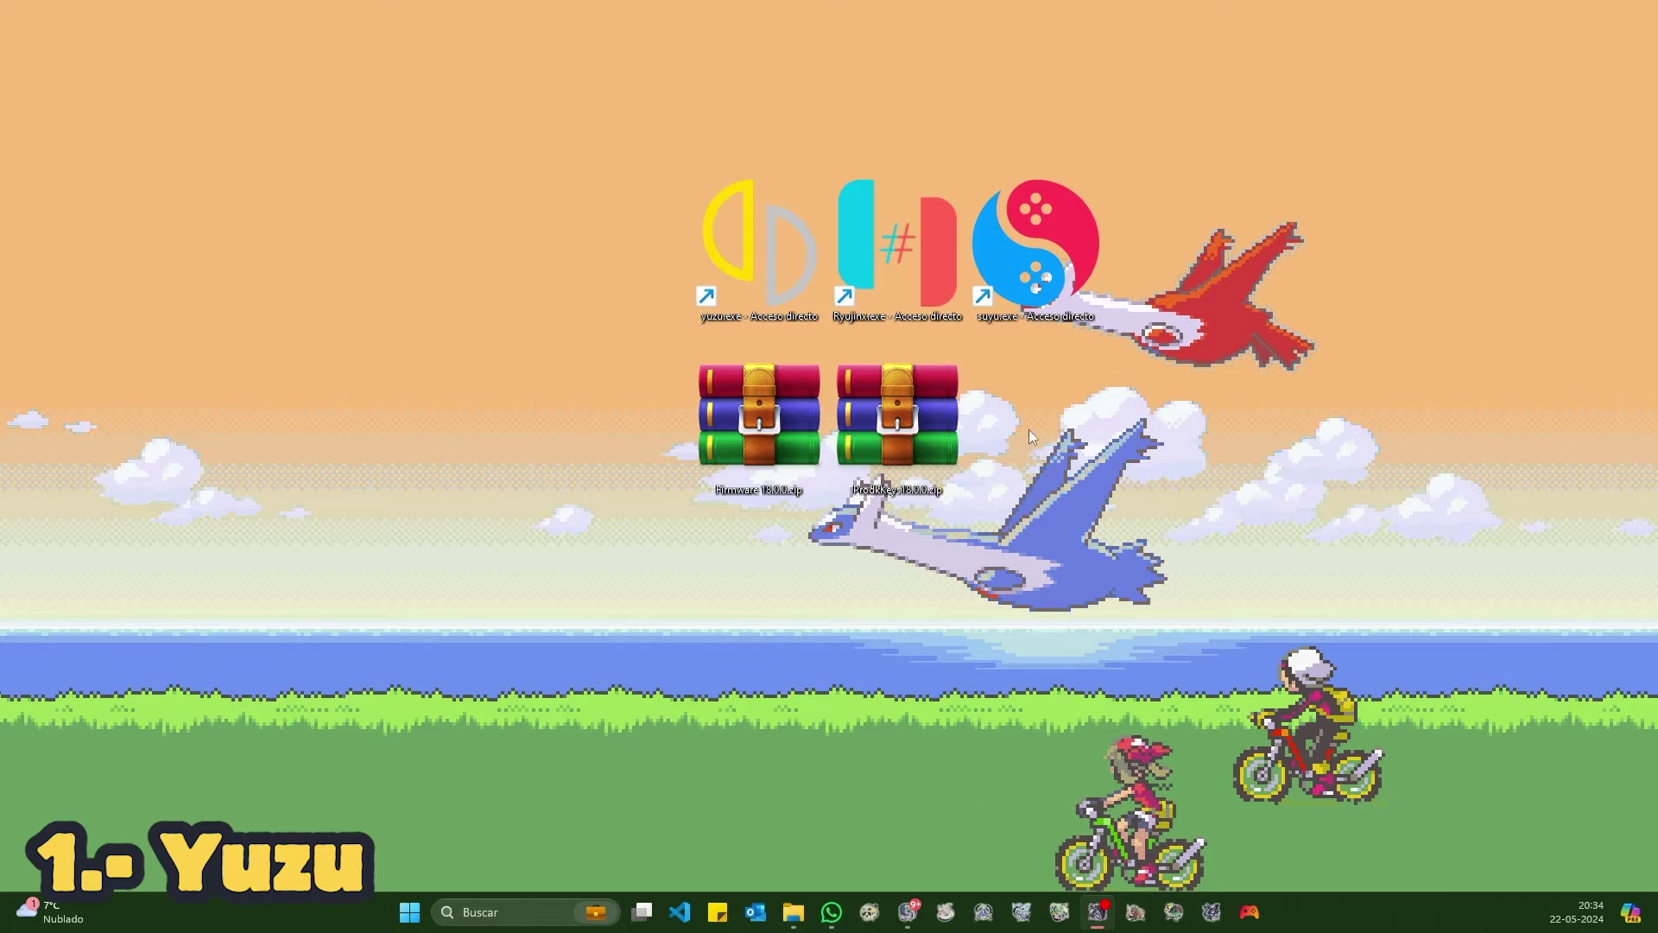
Launch yuzu from its desktop shortcut and check the installed firmware version.
left_click_drag(613, 346, 1120, 525)
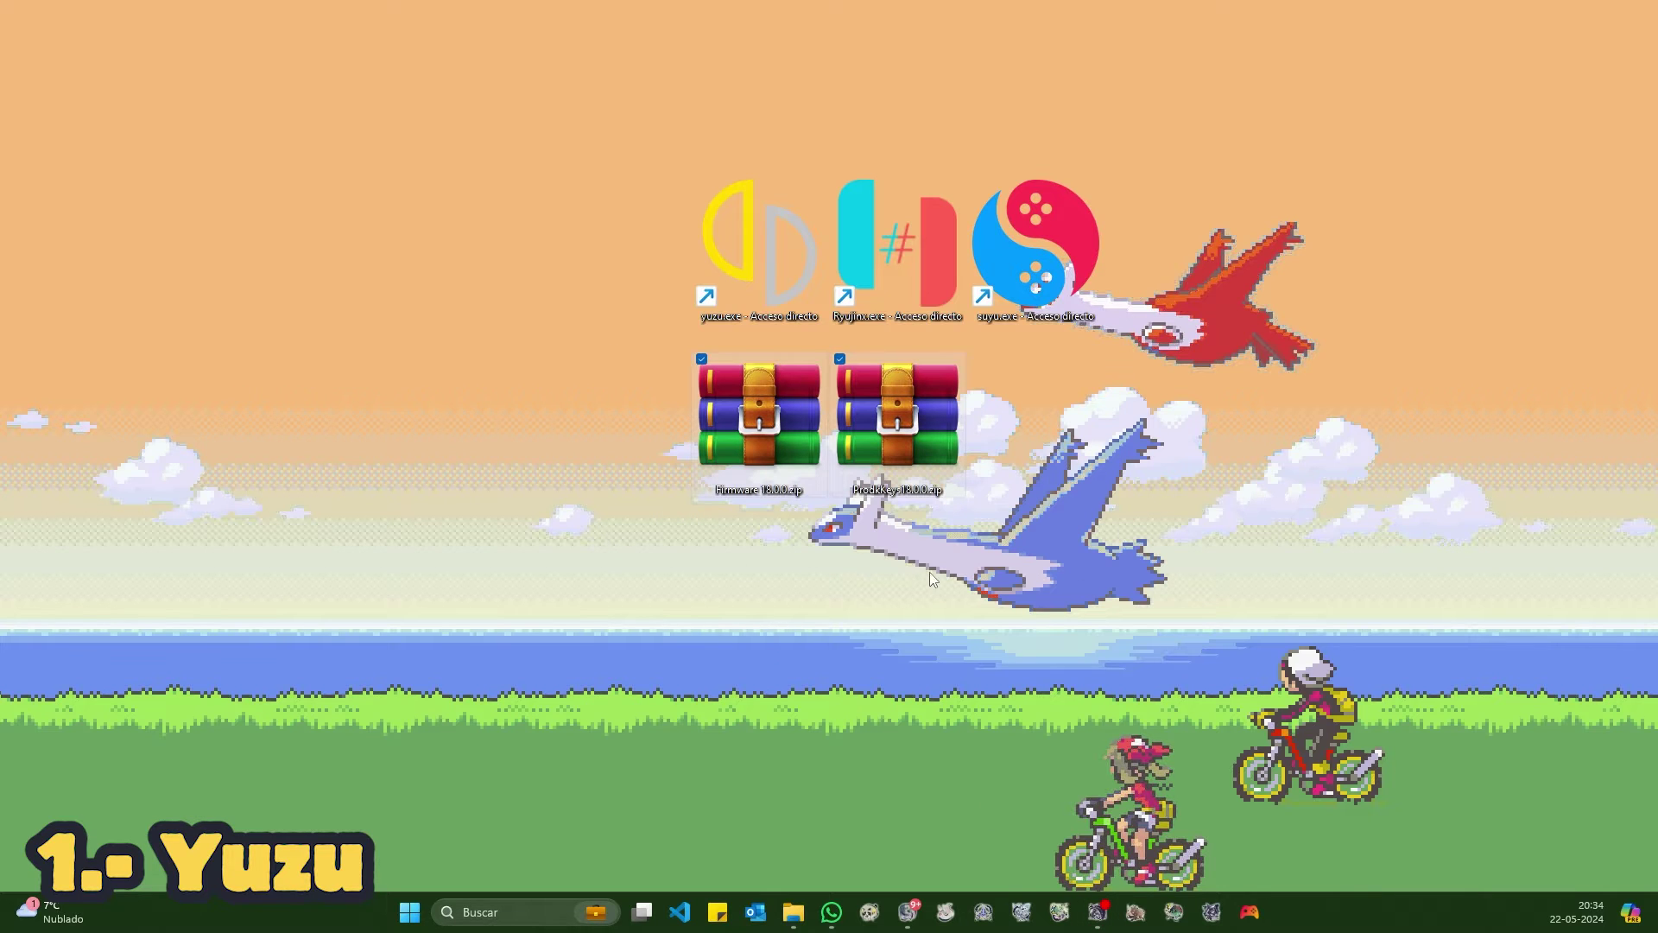
left_click(942, 622)
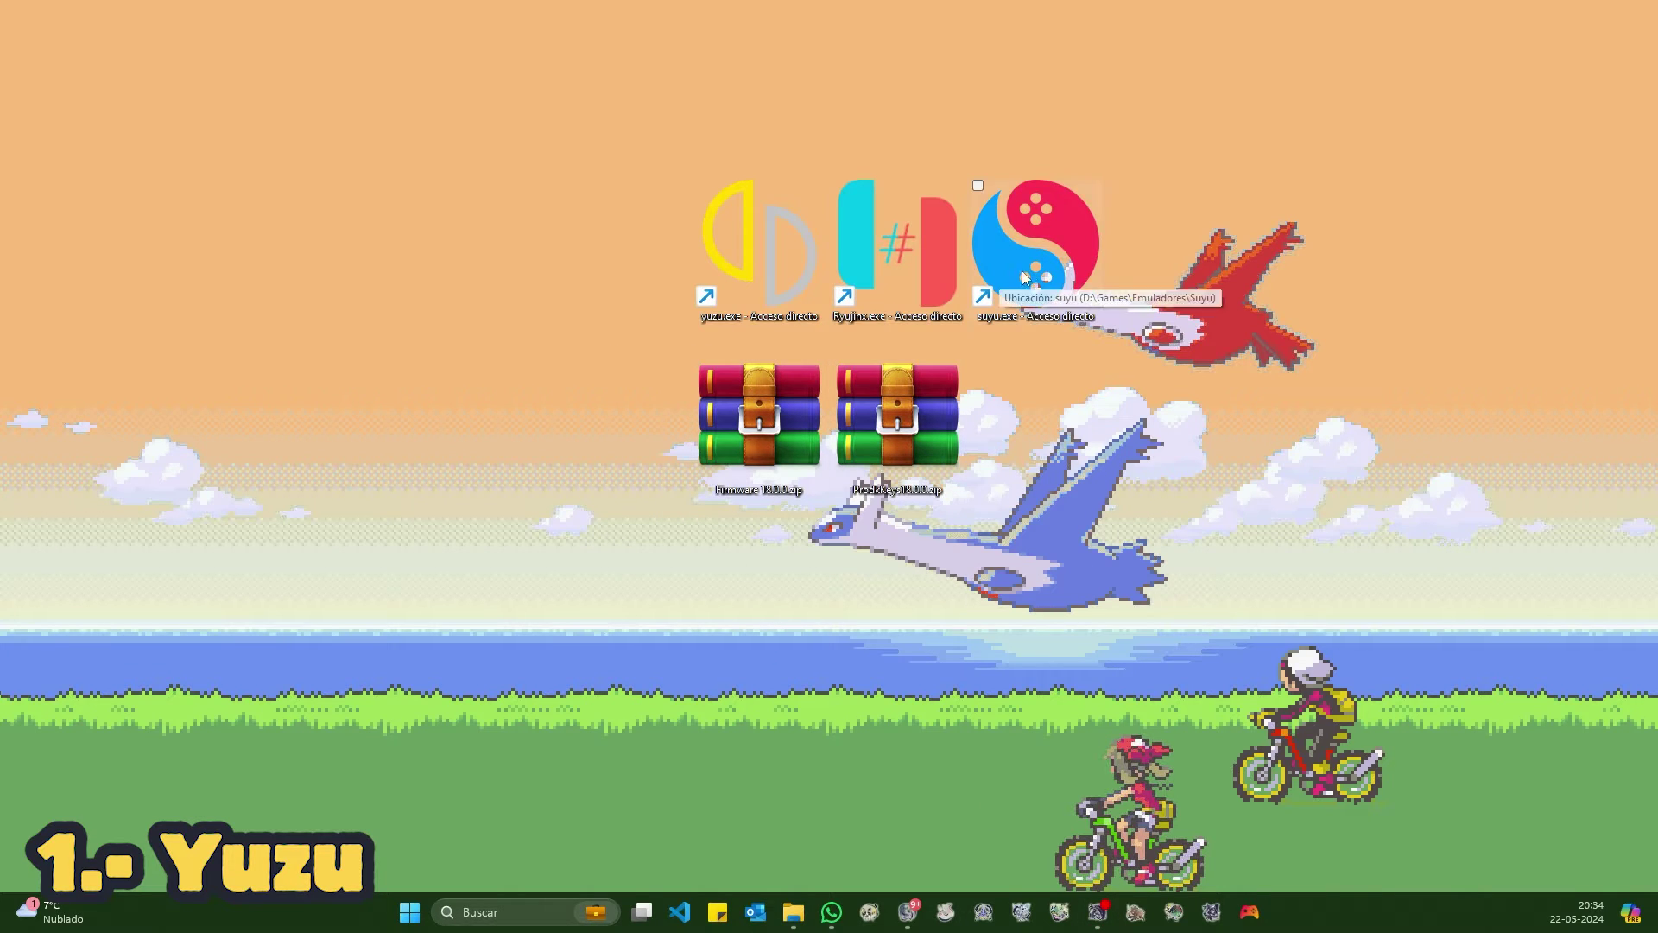
left_click(780, 257)
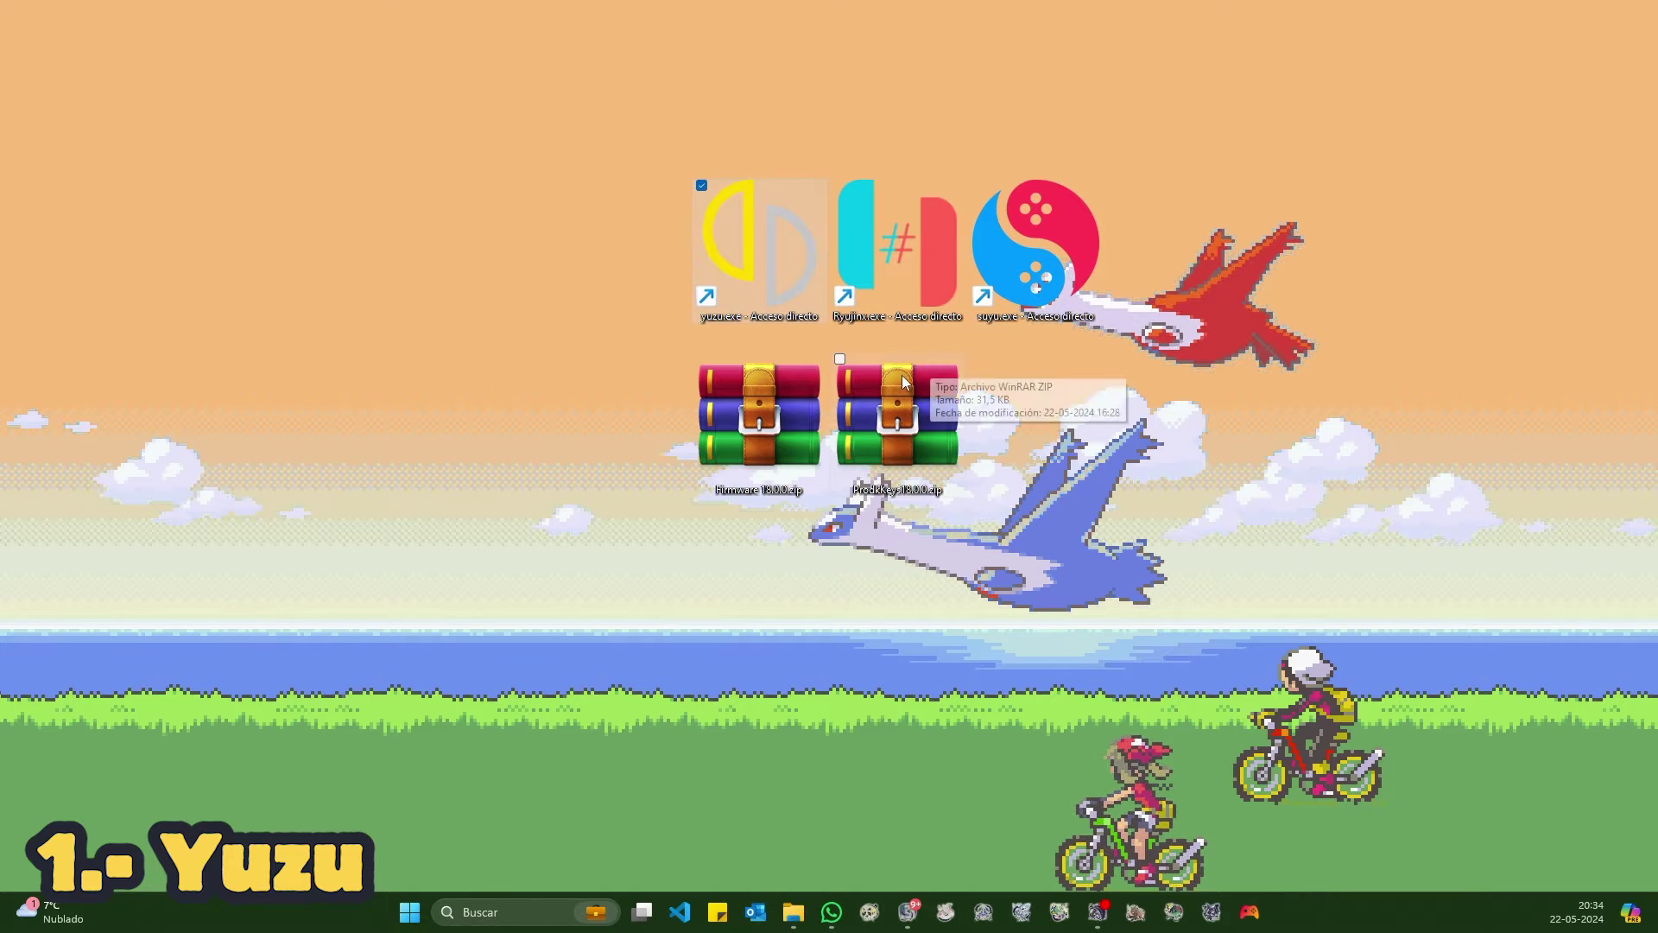
double_click(742, 272)
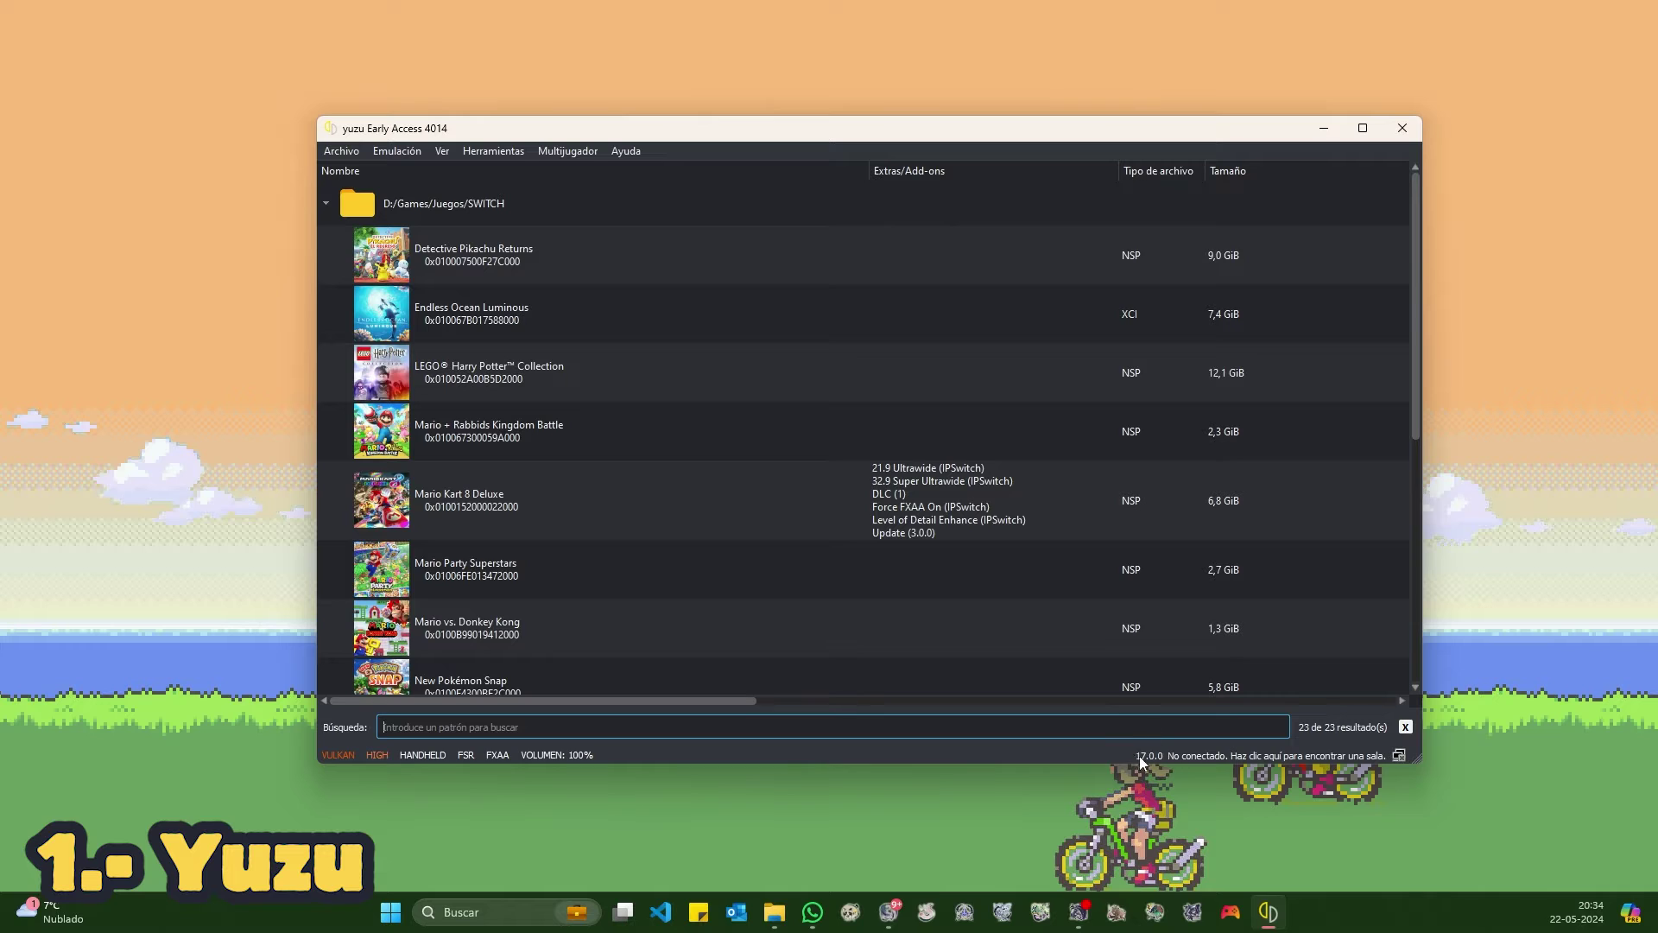
mouse_move(1147, 755)
Open yuzu's data folder and enter its keys folder.
left_click(344, 152)
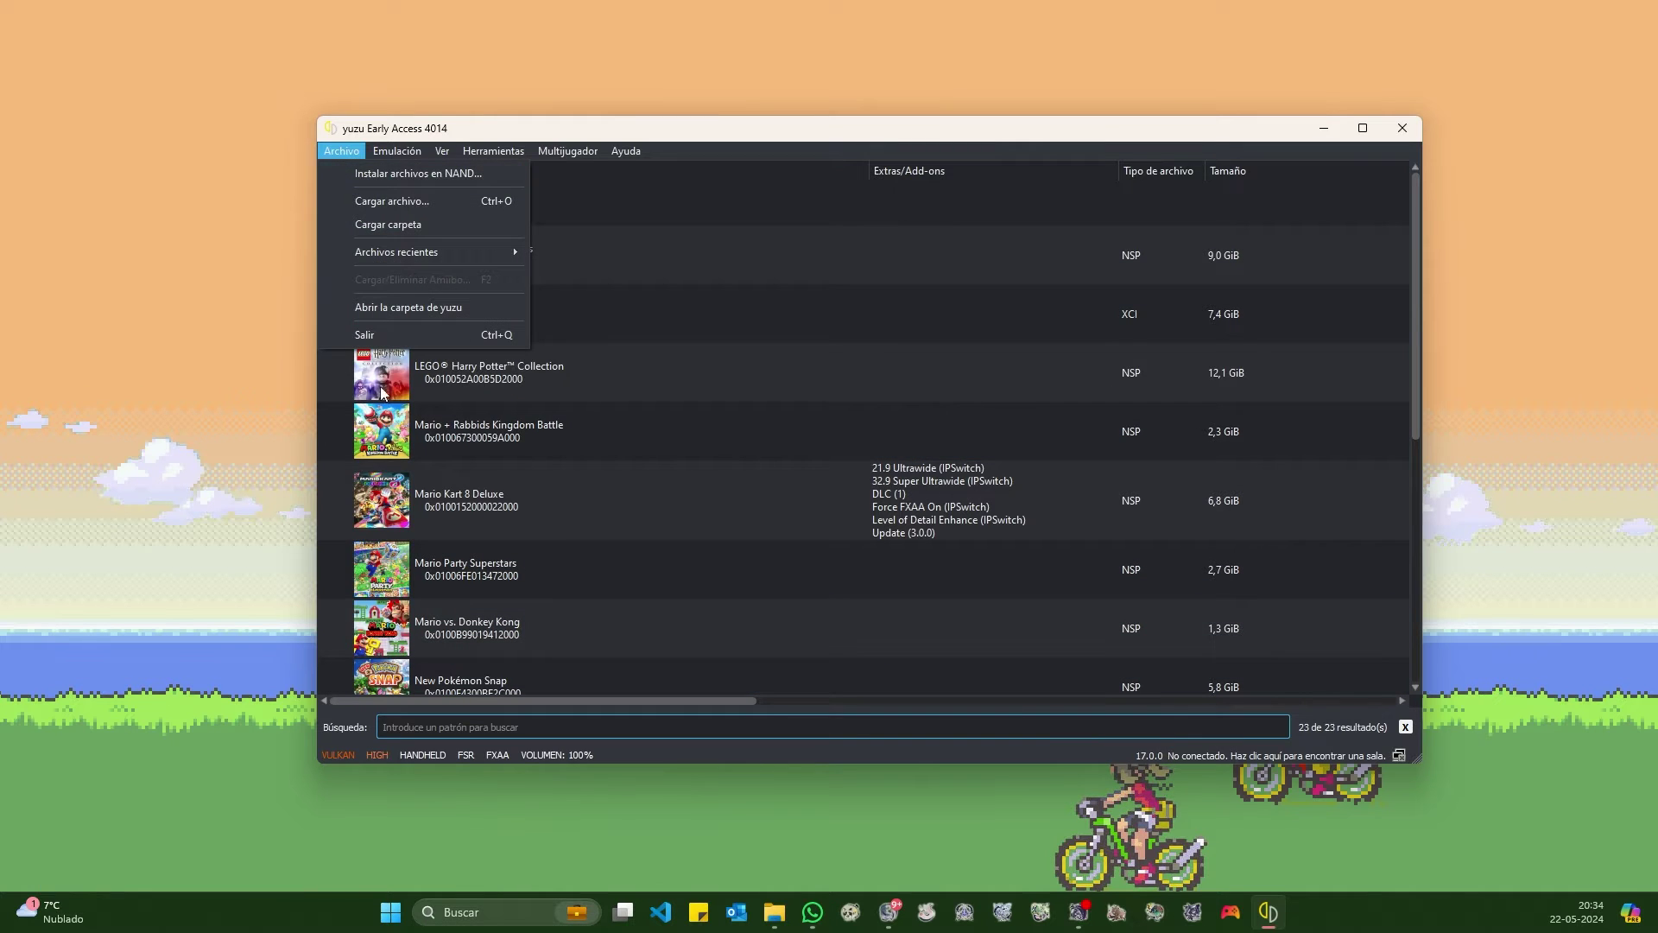
left_click(397, 307)
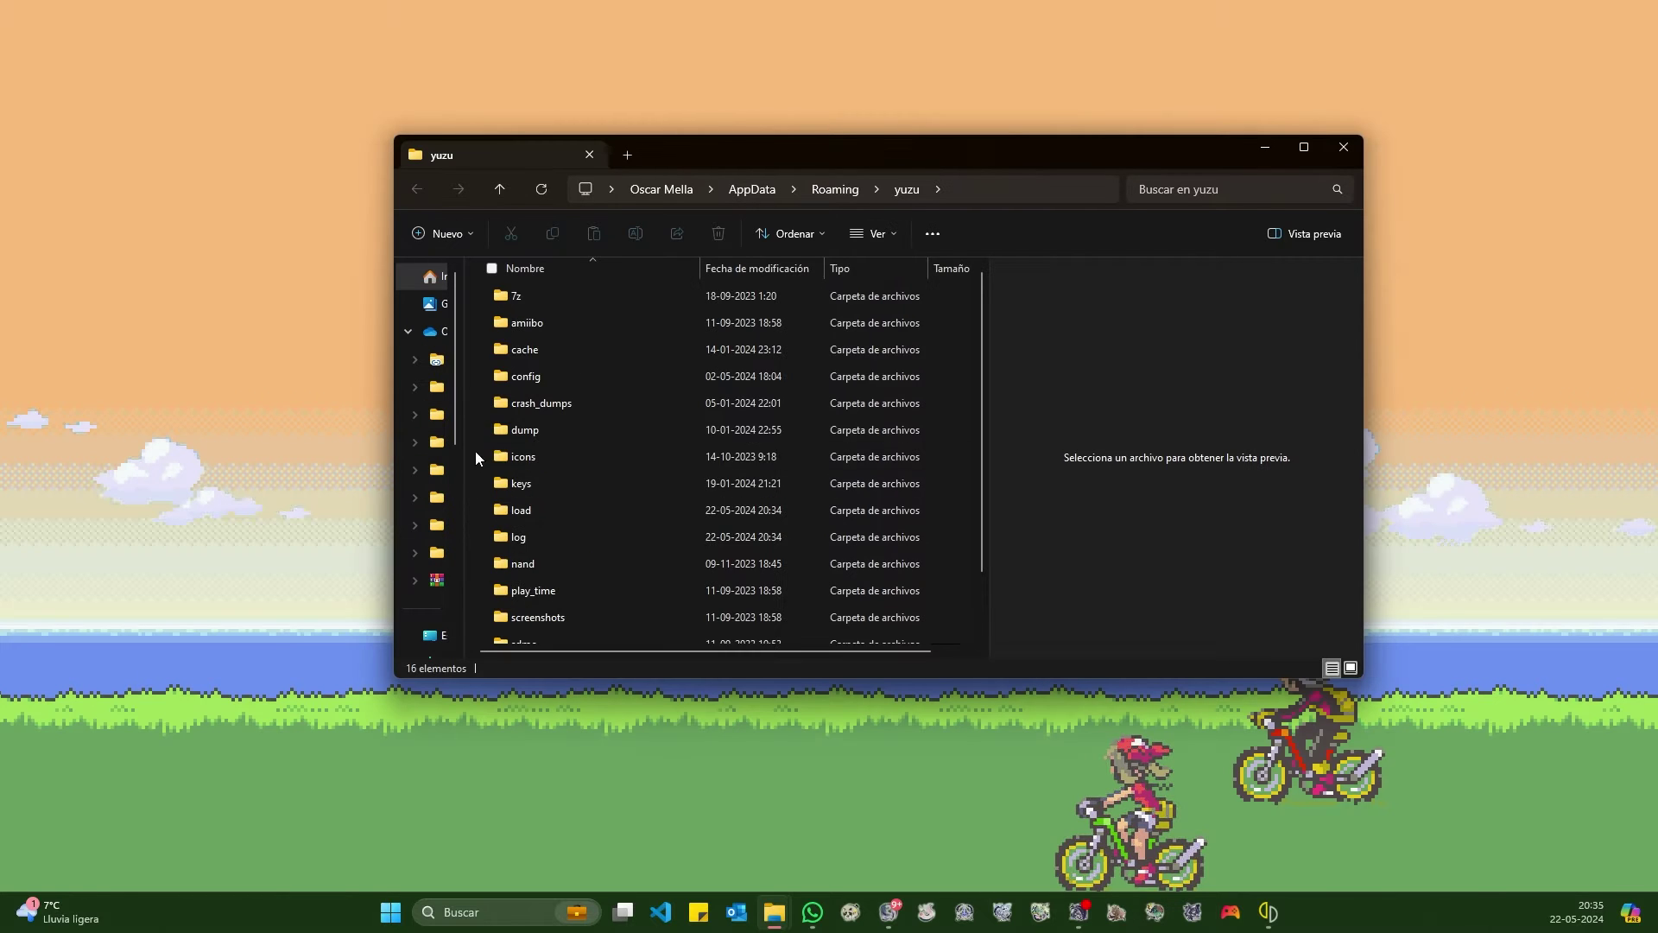
scroll(692, 480, "down", 1)
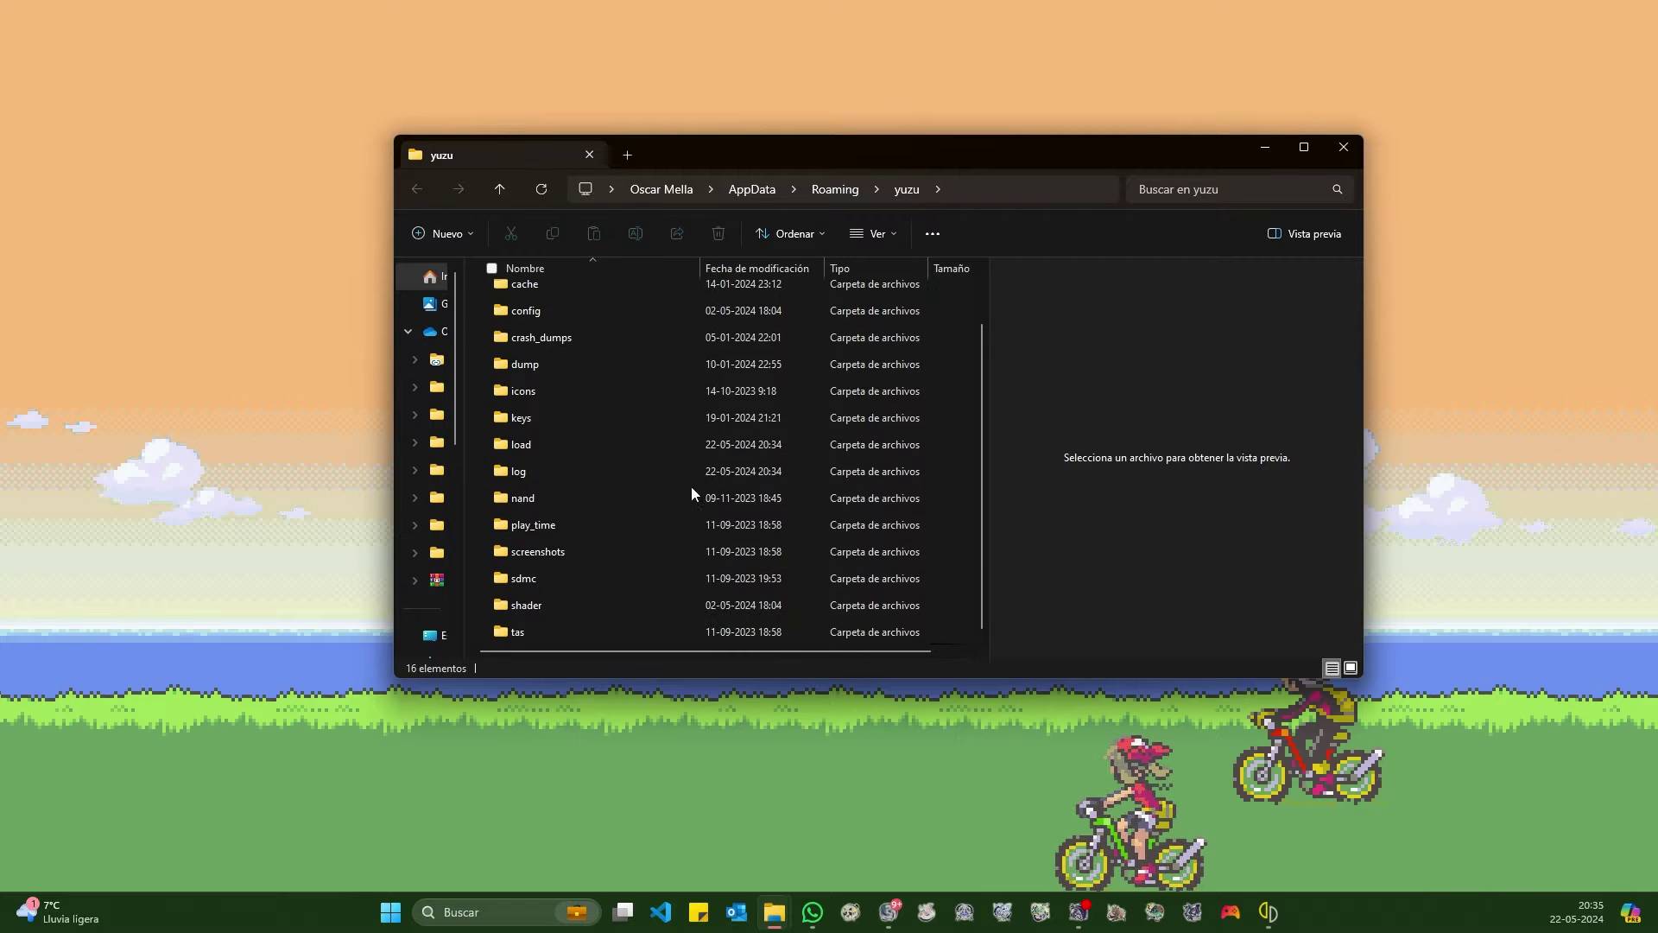
scroll(570, 513, "up", 1)
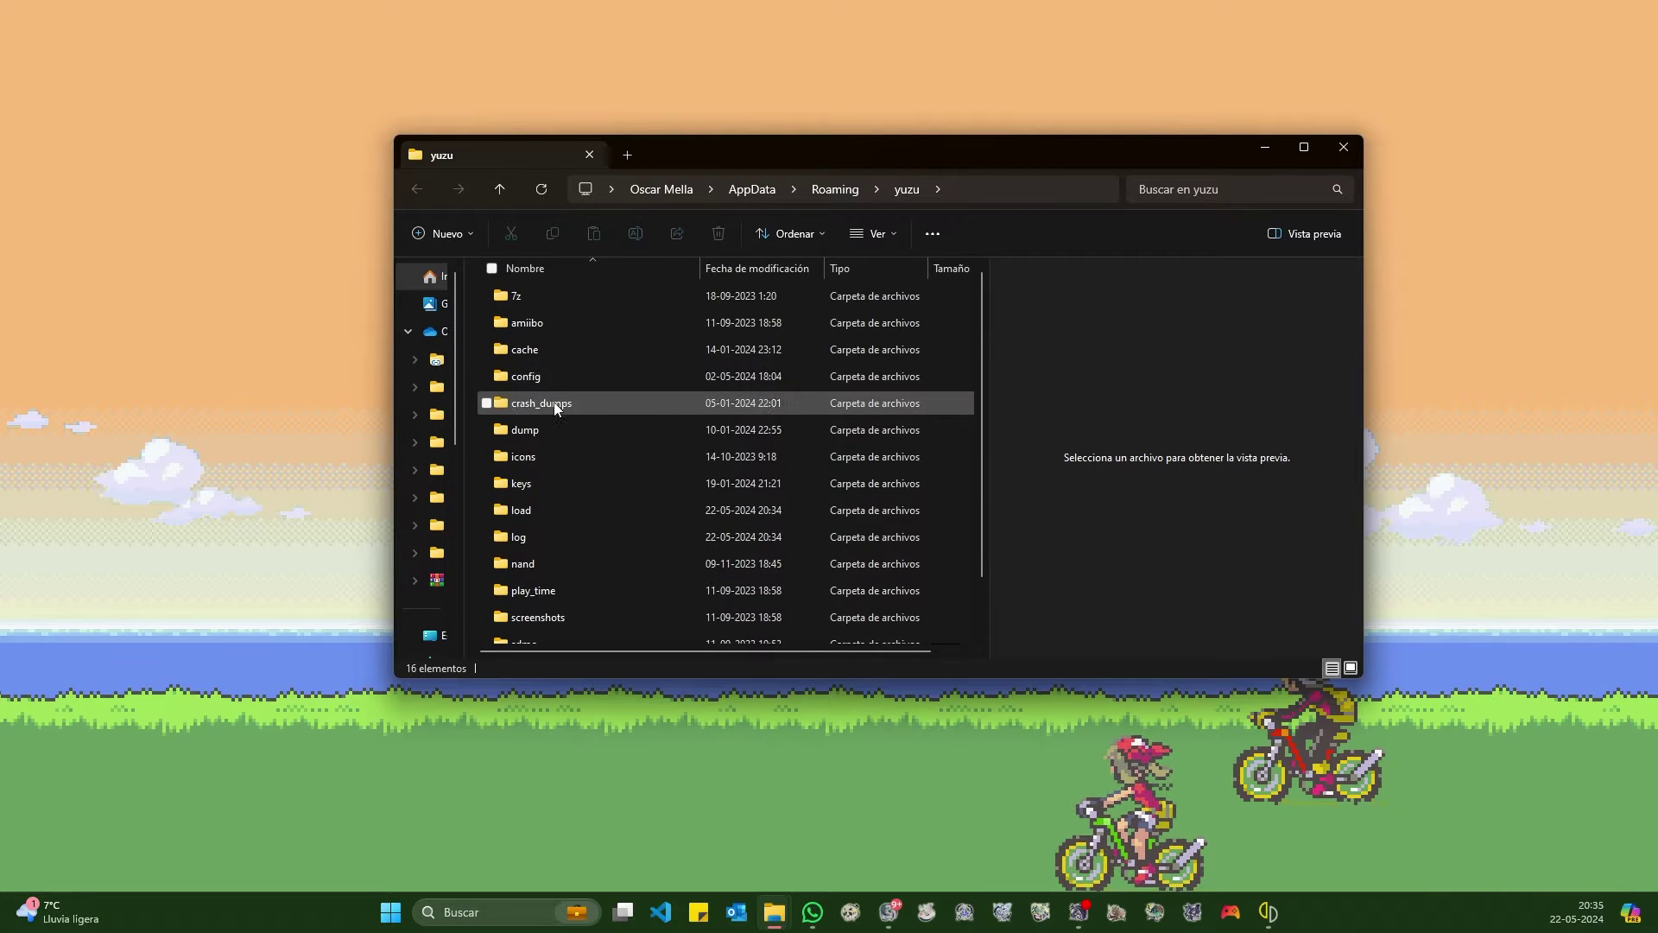
double_click(531, 487)
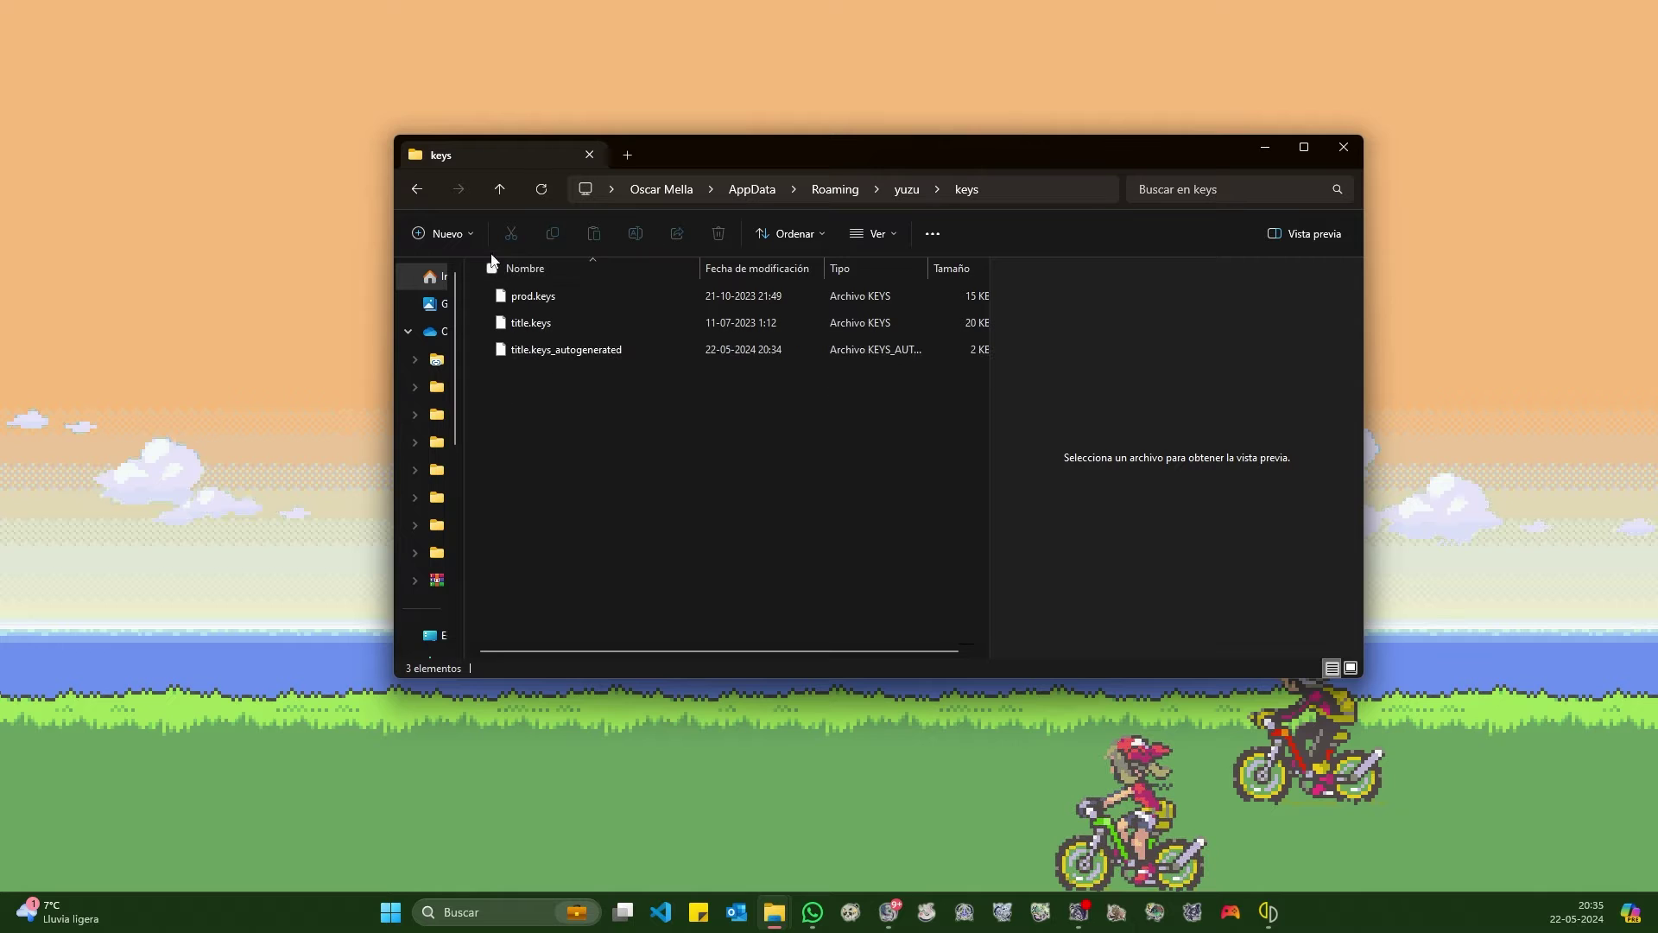
Copy prod.keys and title.keys from ProdkKeys18.0.0.zip into yuzu's keys folder, replacing the existing files.
left_click_drag(717, 148, 1174, 142)
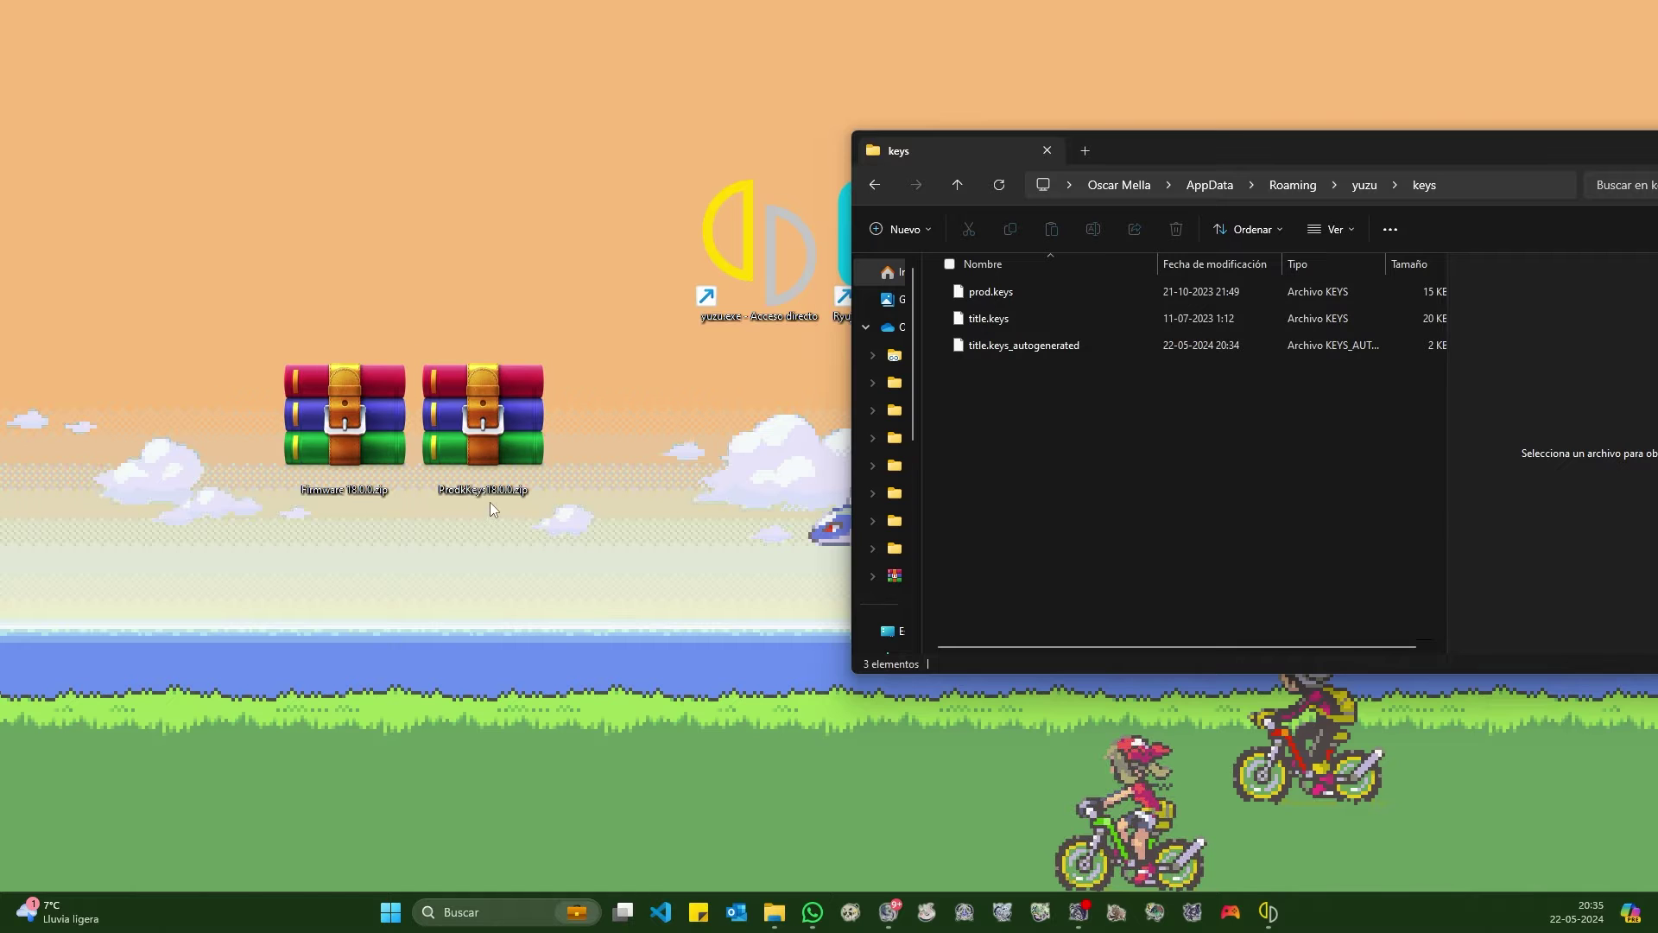
left_click_drag(1154, 147, 898, 127)
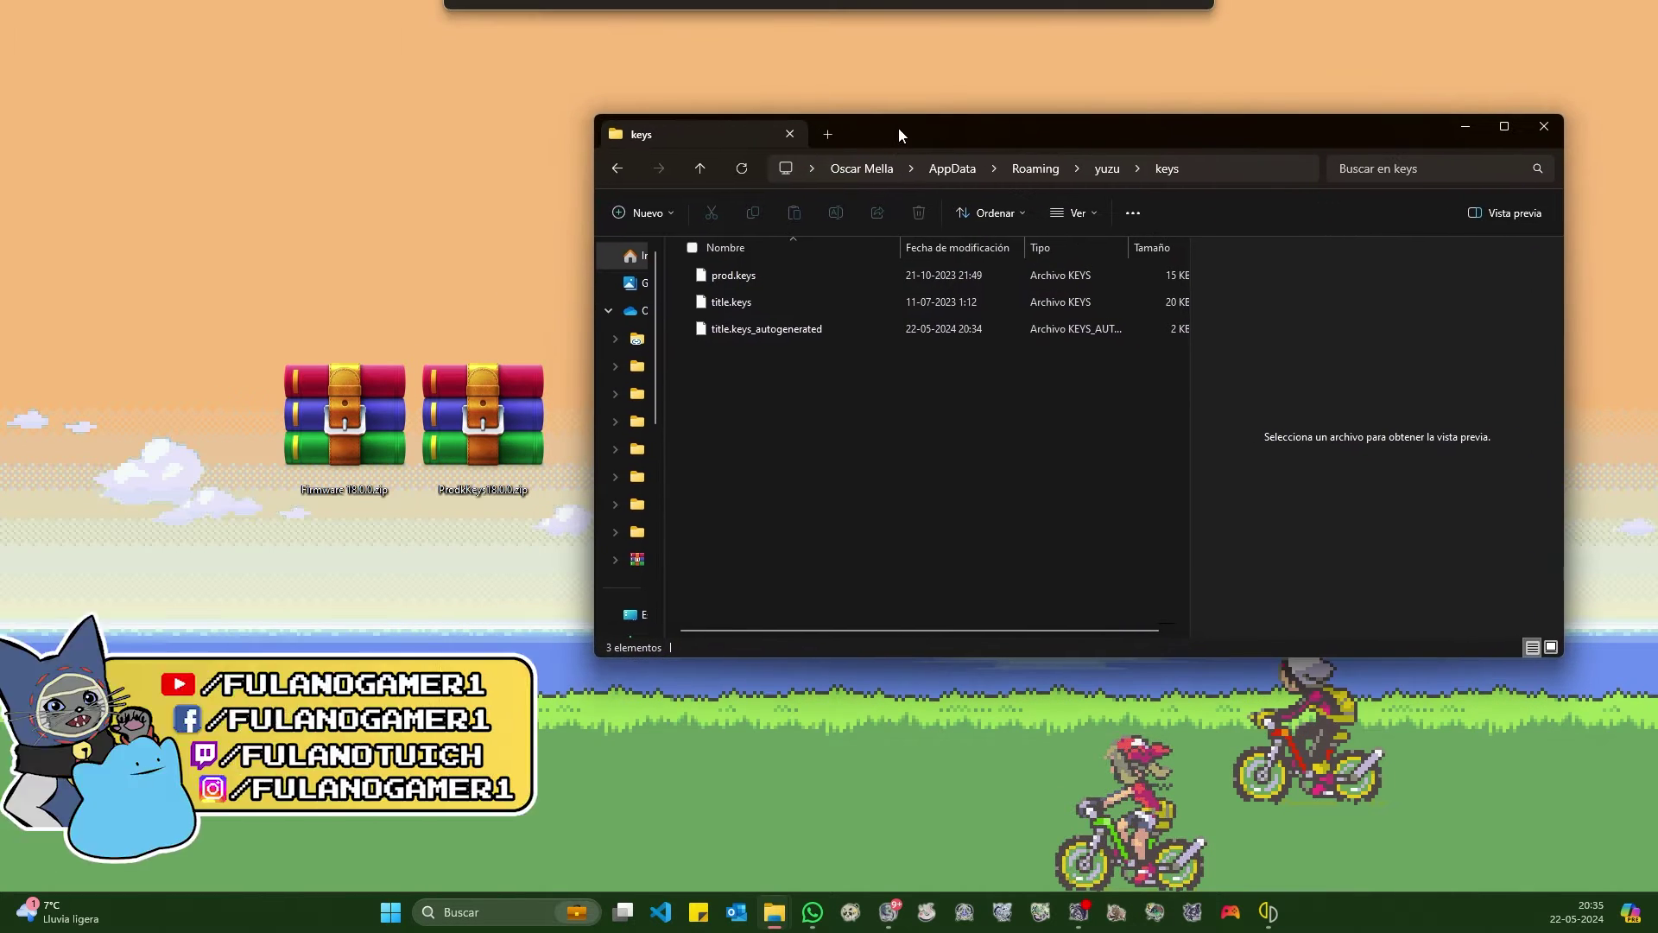
double_click(503, 436)
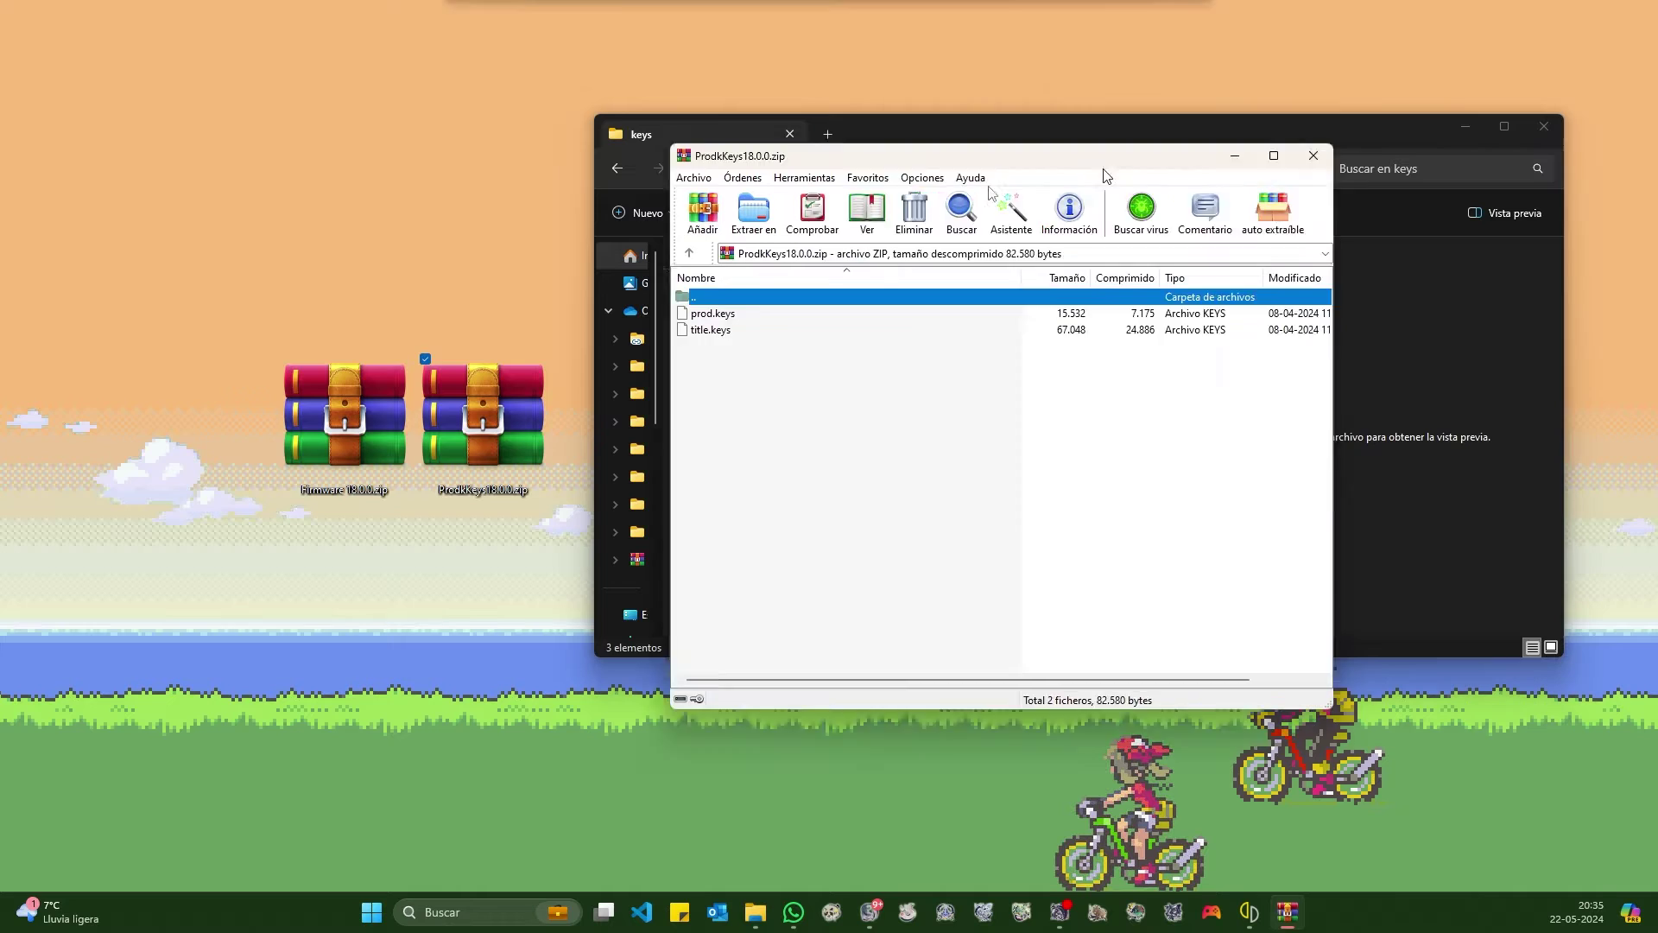
left_click_drag(1080, 156, 538, 140)
left_click_drag(201, 370, 874, 411)
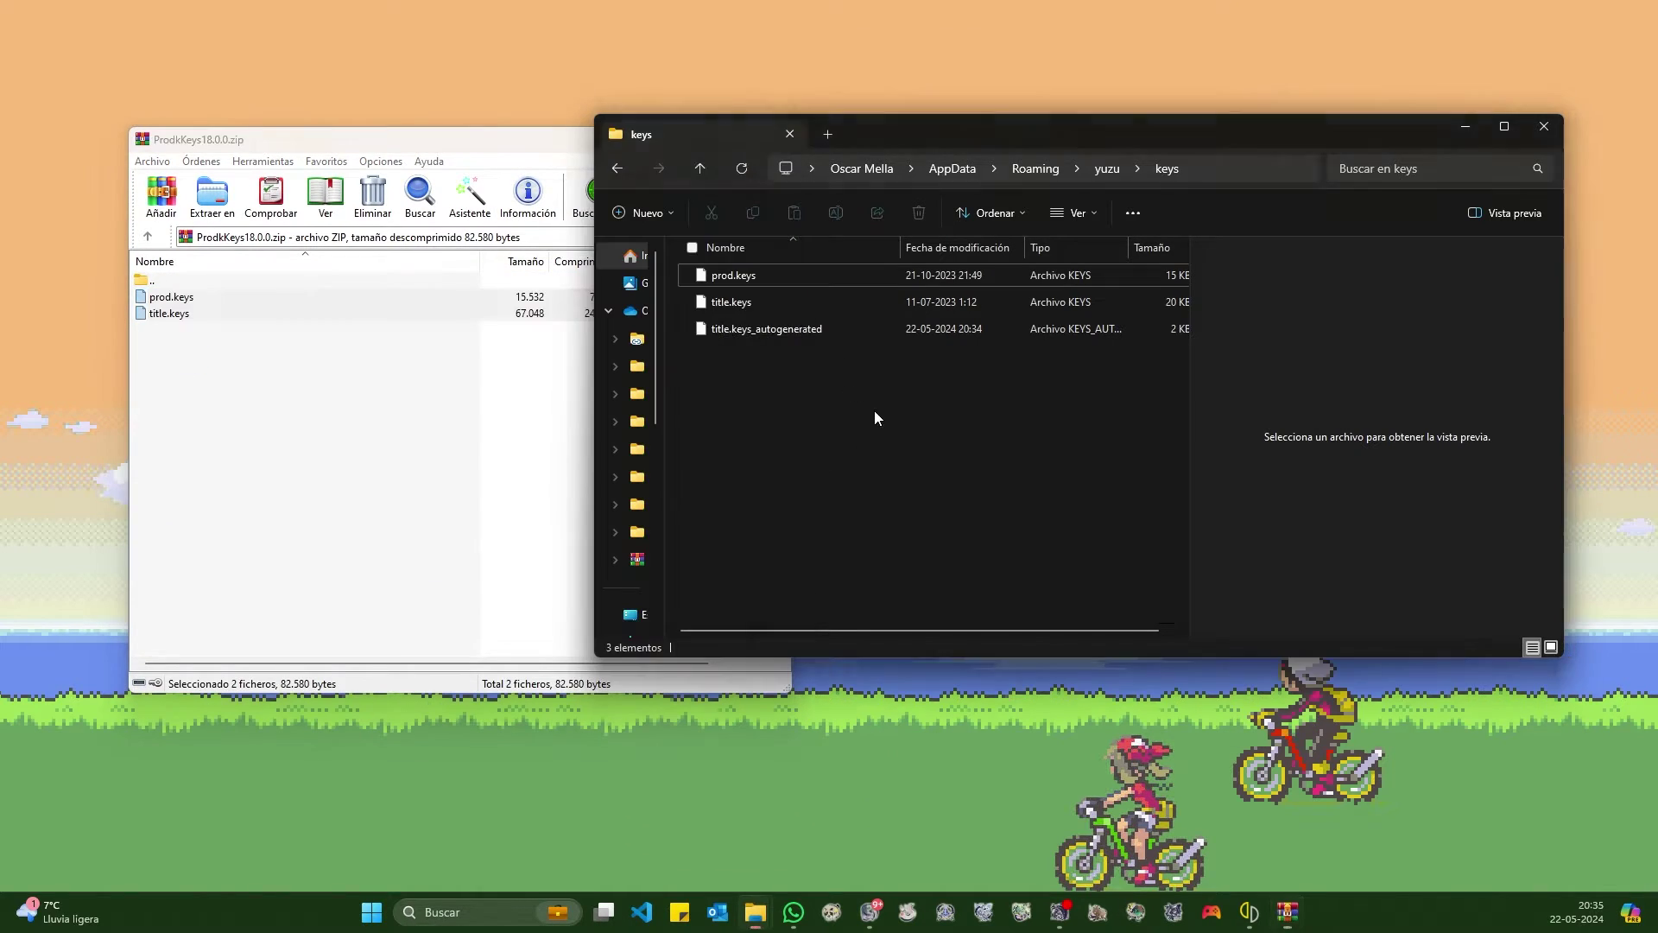
left_click(371, 320)
left_click(503, 173)
key("Escape")
left_click_drag(1184, 136, 986, 141)
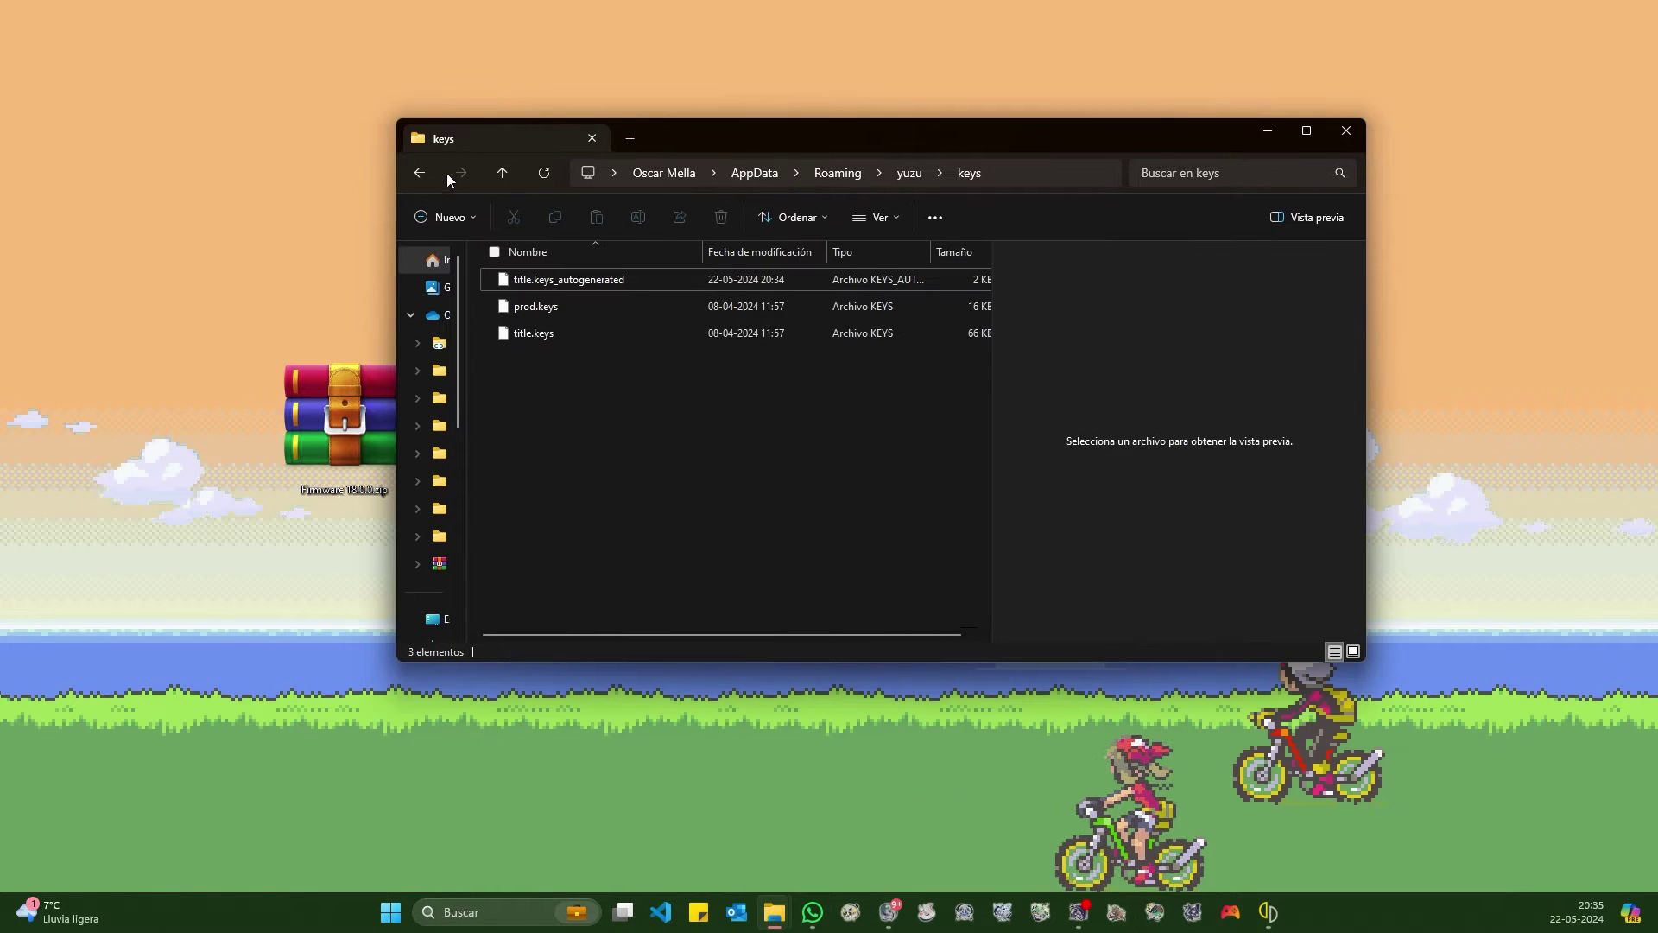
Go back to the yuzu folder and open nand, system, Contents, registered.
left_click(421, 172)
left_click_drag(695, 138, 862, 136)
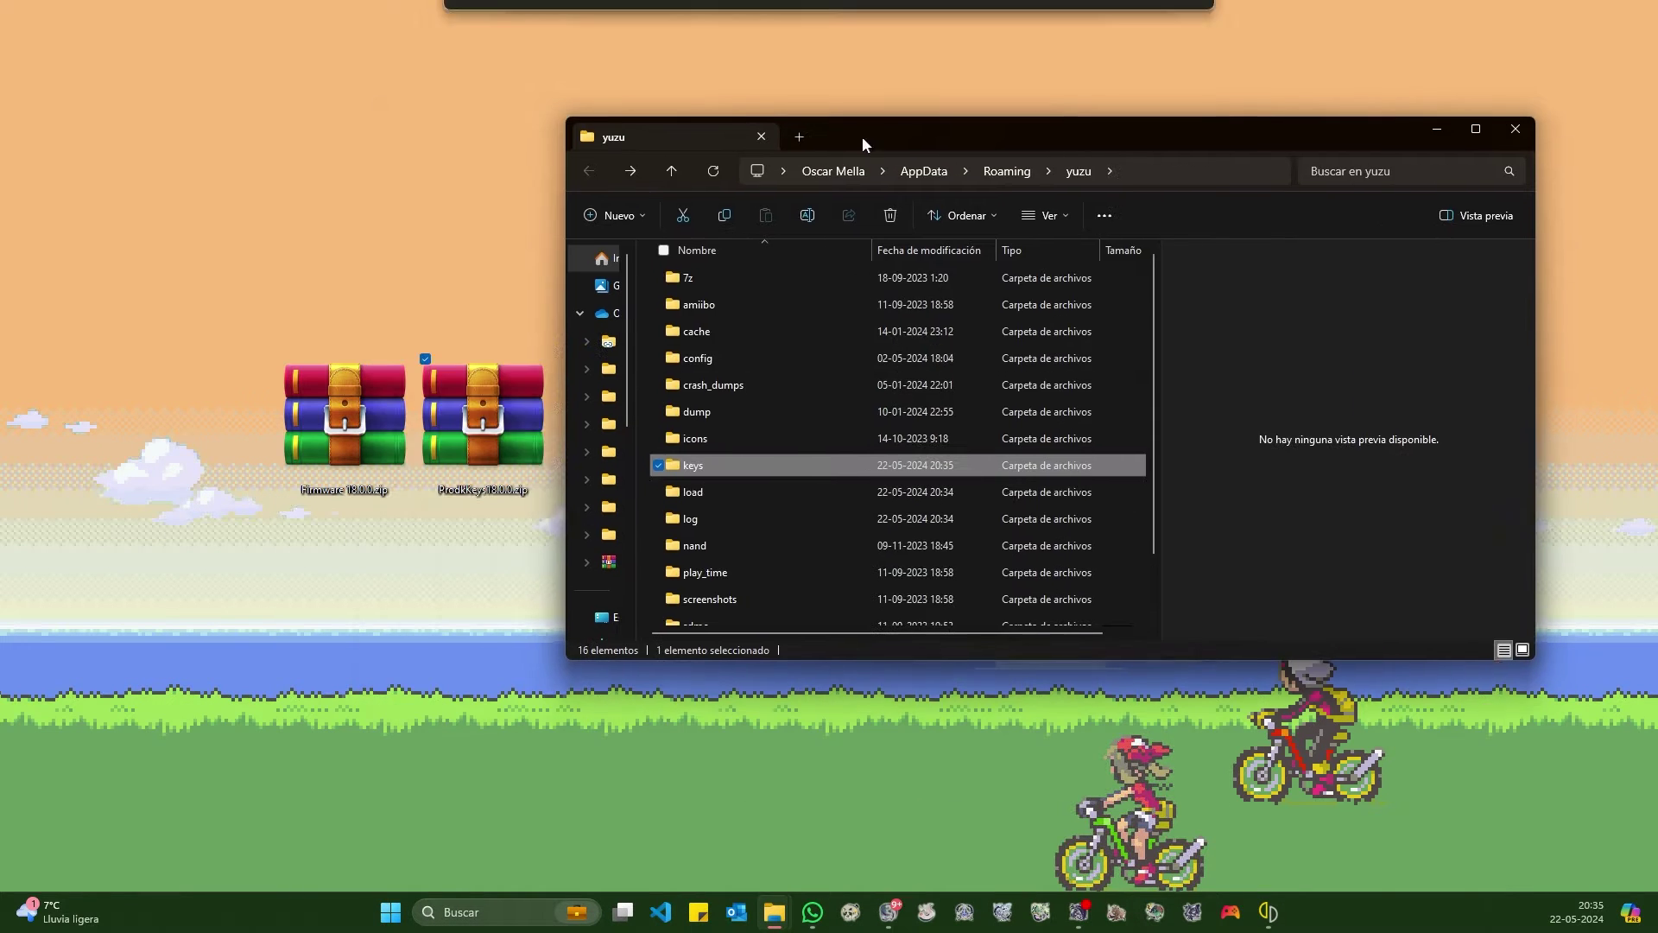
scroll(775, 507, "down", 1)
double_click(701, 480)
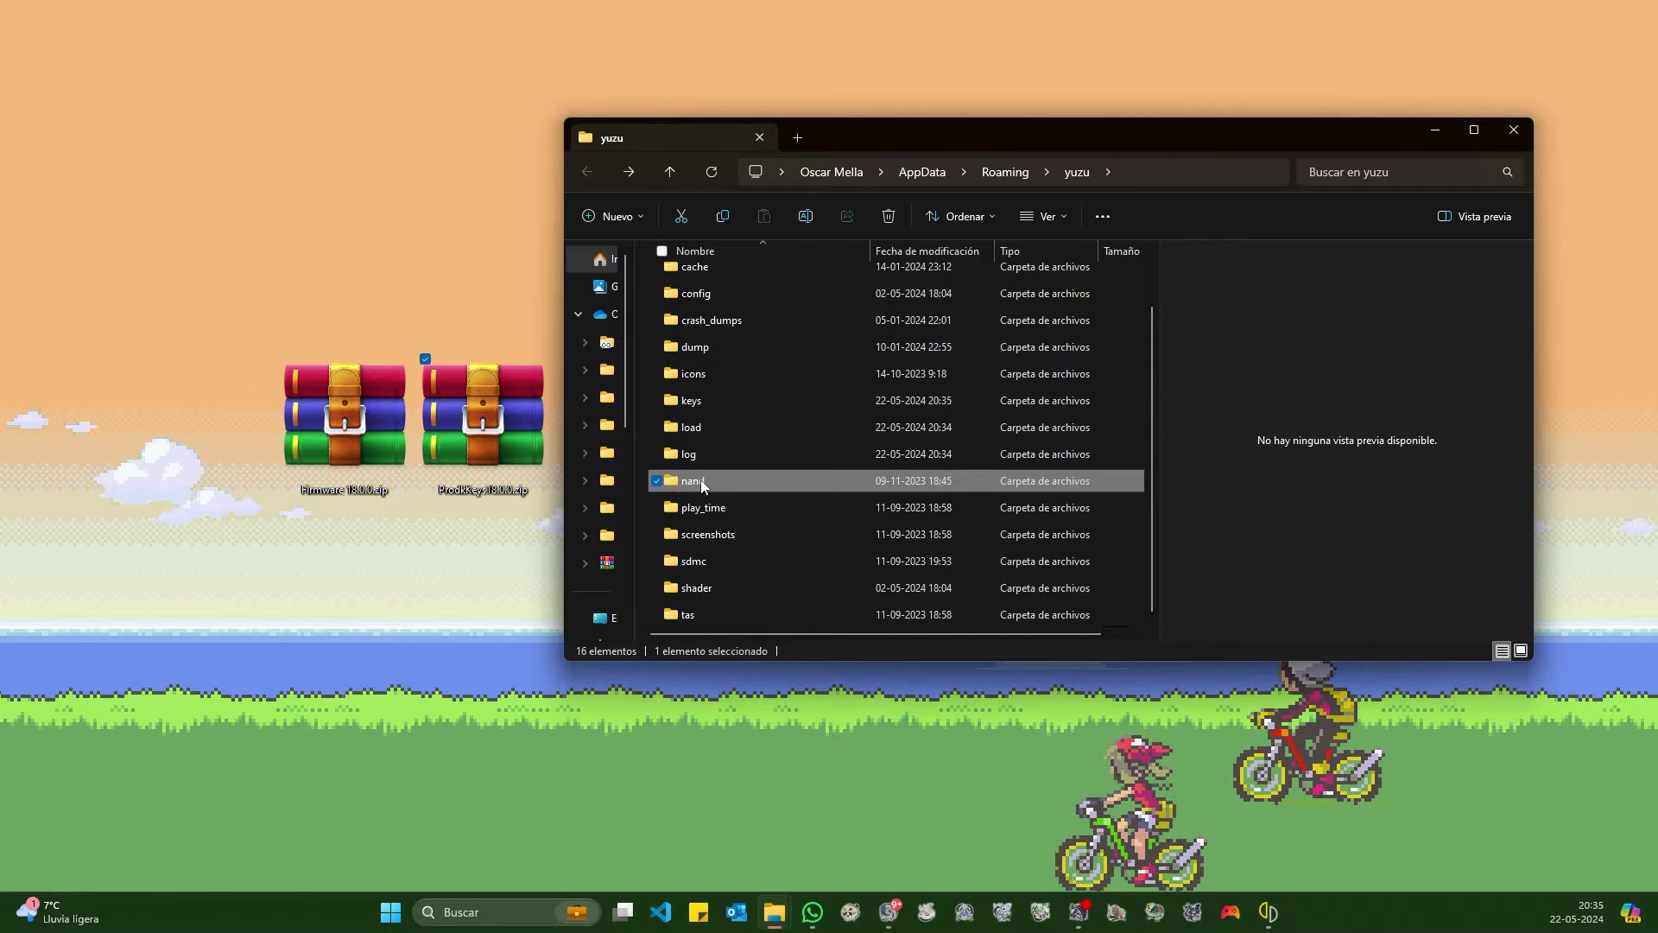
double_click(712, 280)
double_click(713, 278)
double_click(712, 306)
Delete all the old firmware files in yuzu's registered folder.
mouse_move(1151, 260)
left_mouse_down()
mouse_move(1147, 651)
mouse_move(1157, 233)
left_mouse_up()
left_click(662, 251)
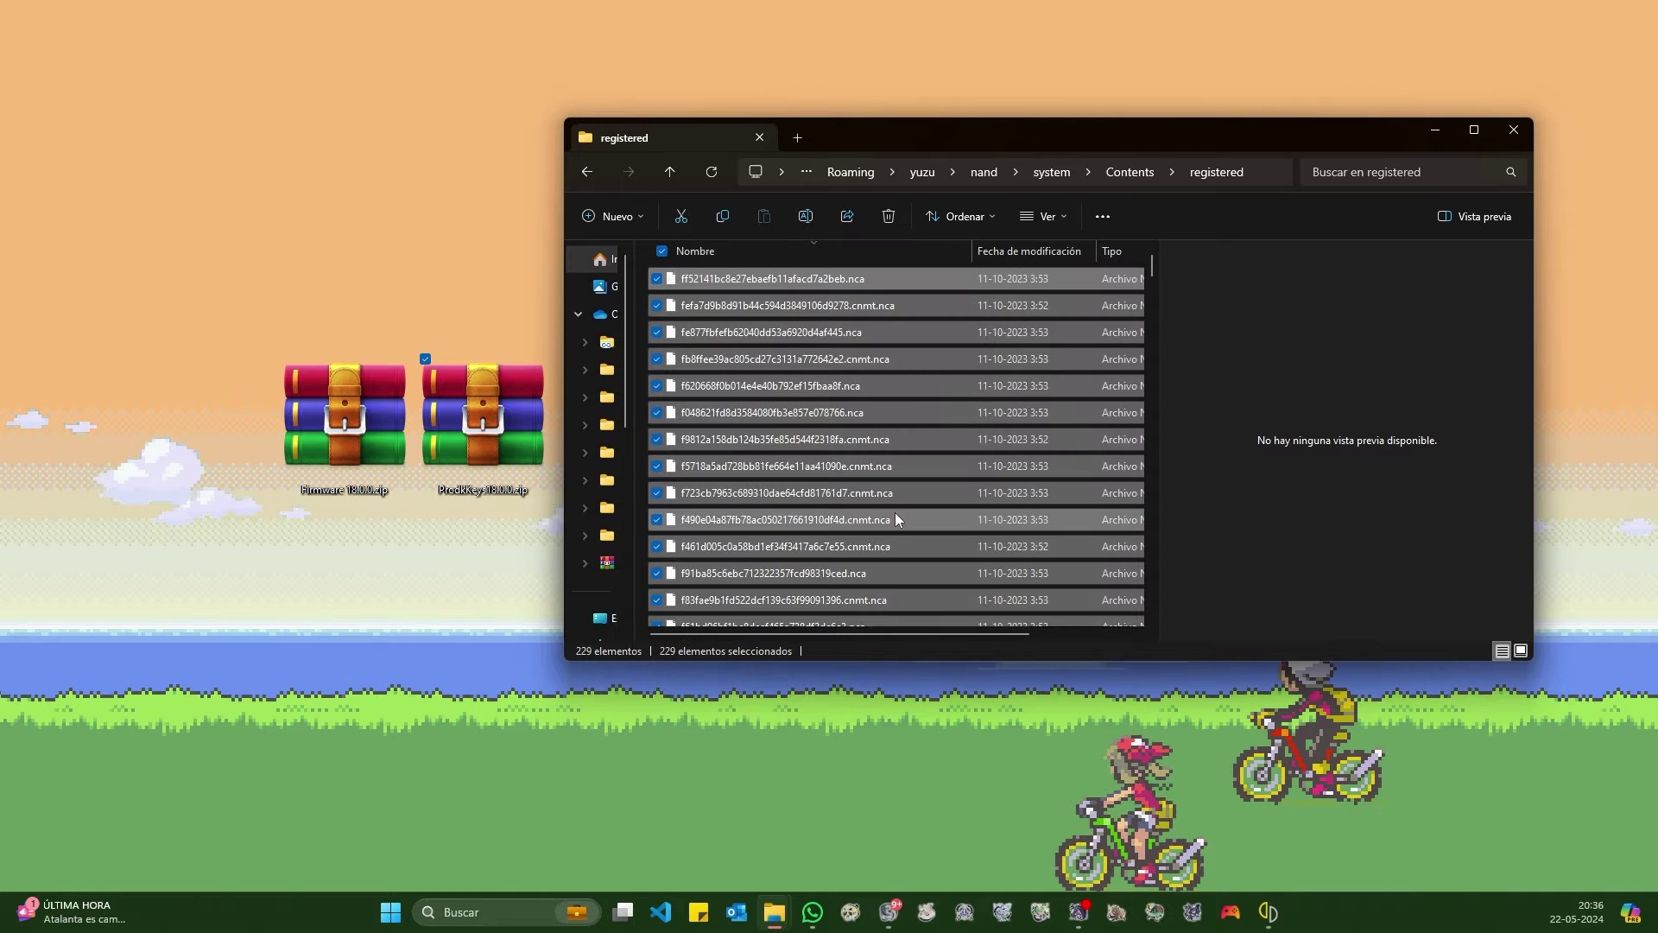
key("Delete")
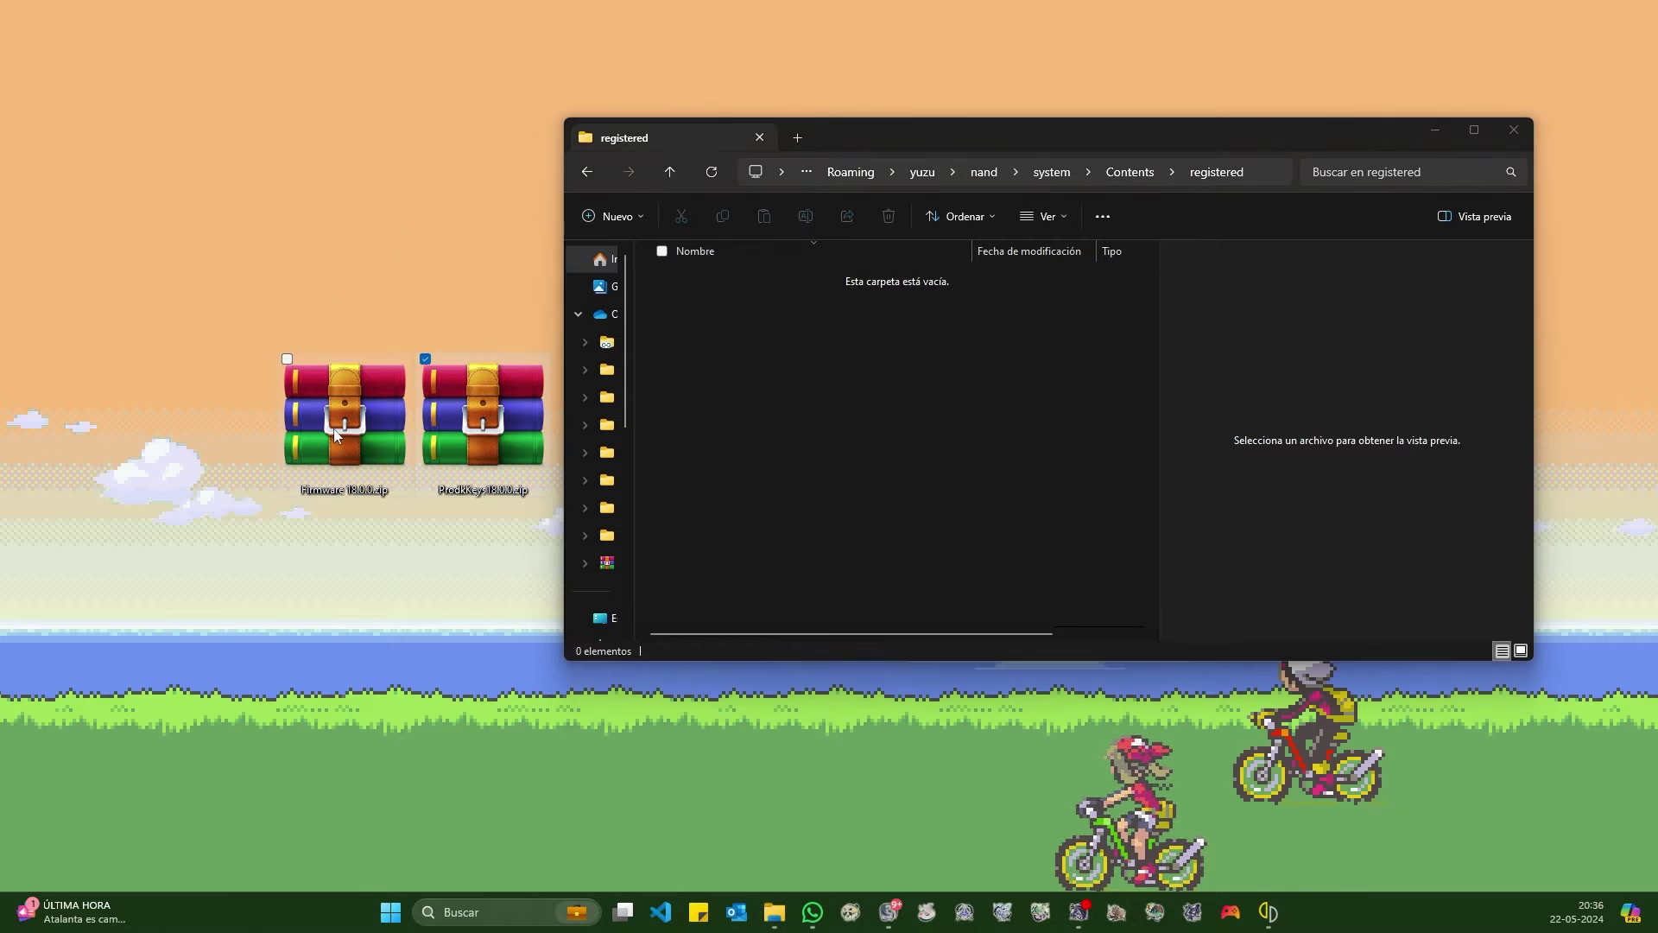
Copy all the files from Firmware 18.0.0.zip into yuzu's empty registered folder.
double_click(341, 455)
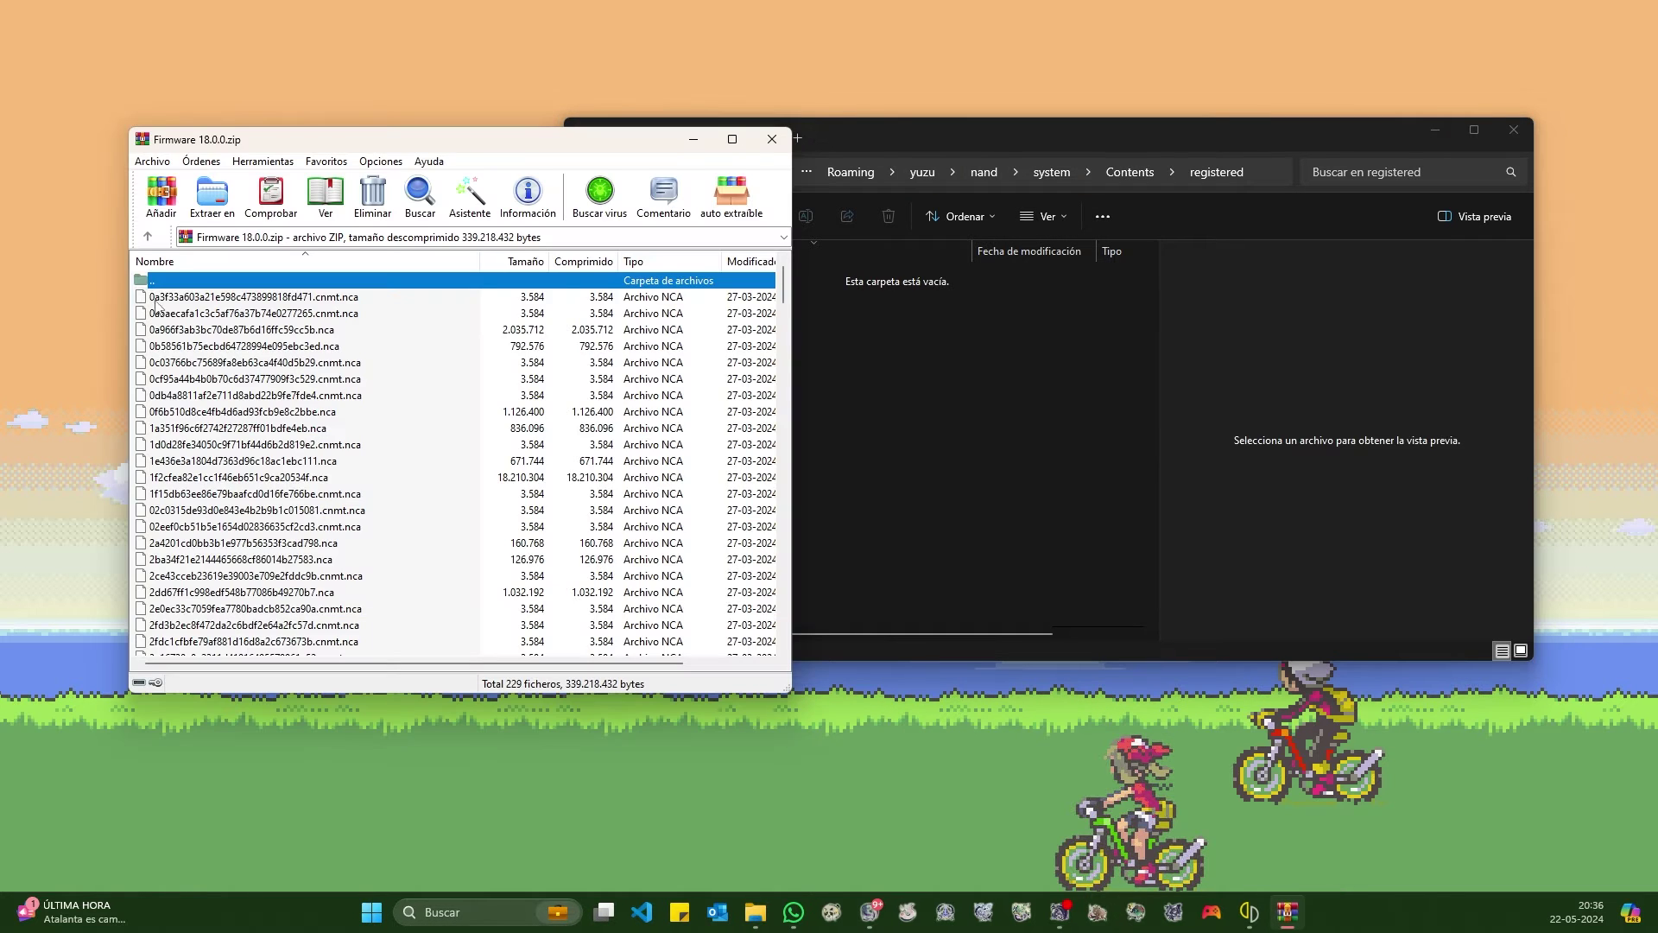
key("End")
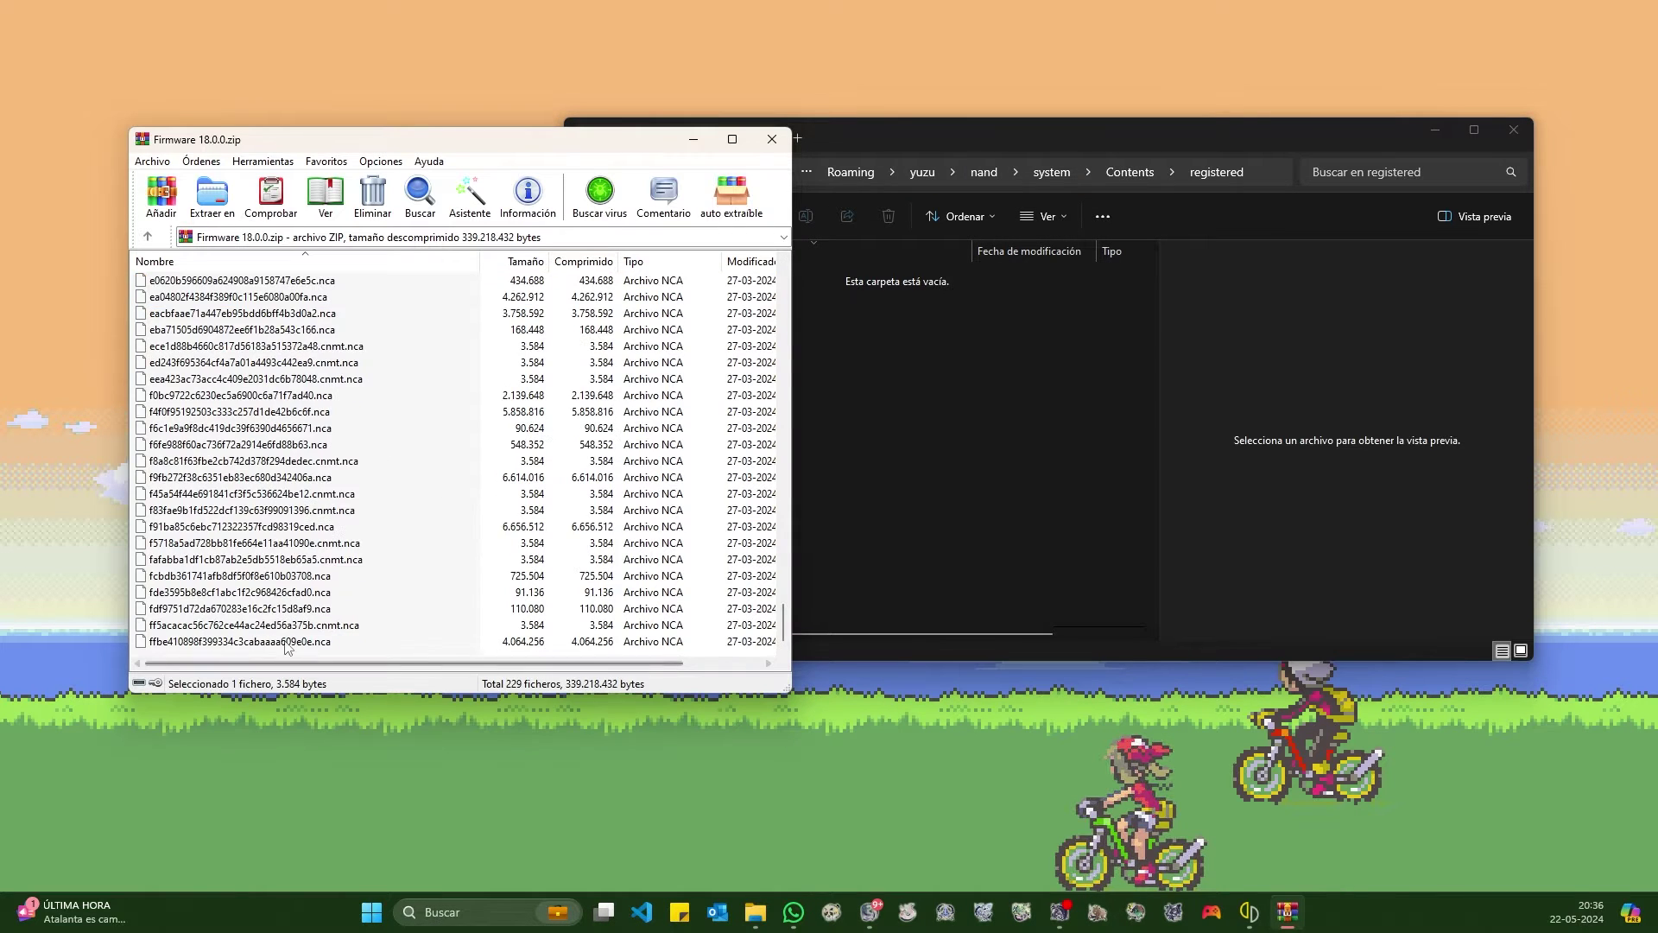
key("ctrl+a")
left_click_drag(477, 515, 904, 427)
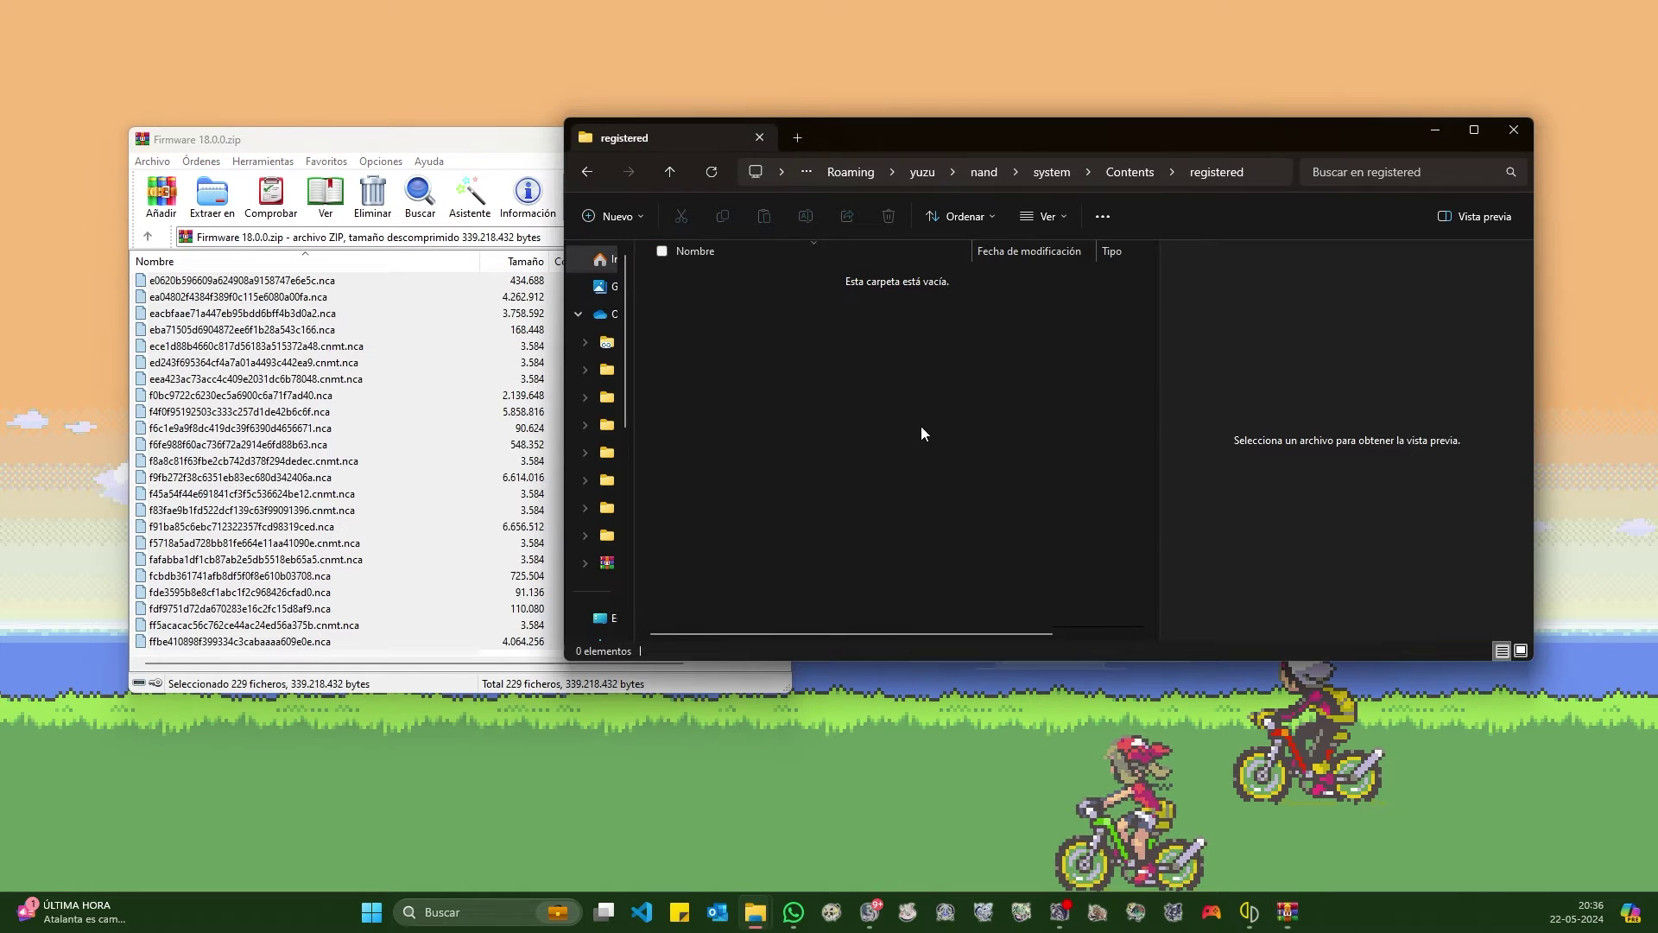
Close the registered folder and the firmware archive, and restart yuzu from its desktop shortcut.
left_click(1513, 130)
left_click(280, 149)
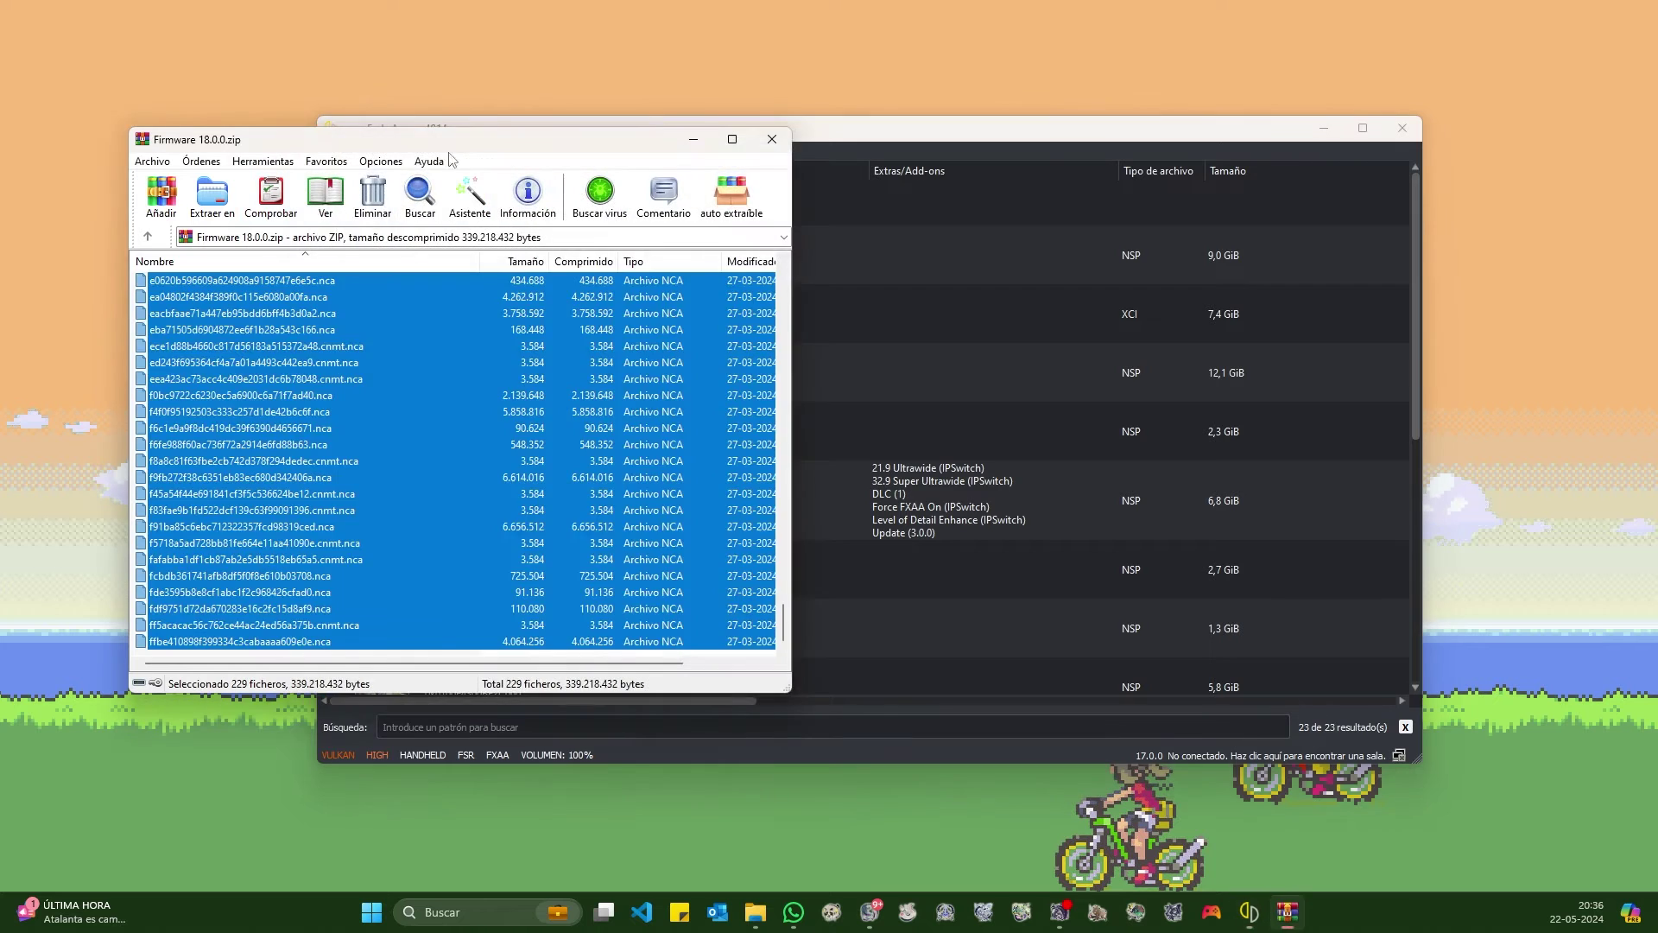
left_click(777, 139)
left_click(895, 349)
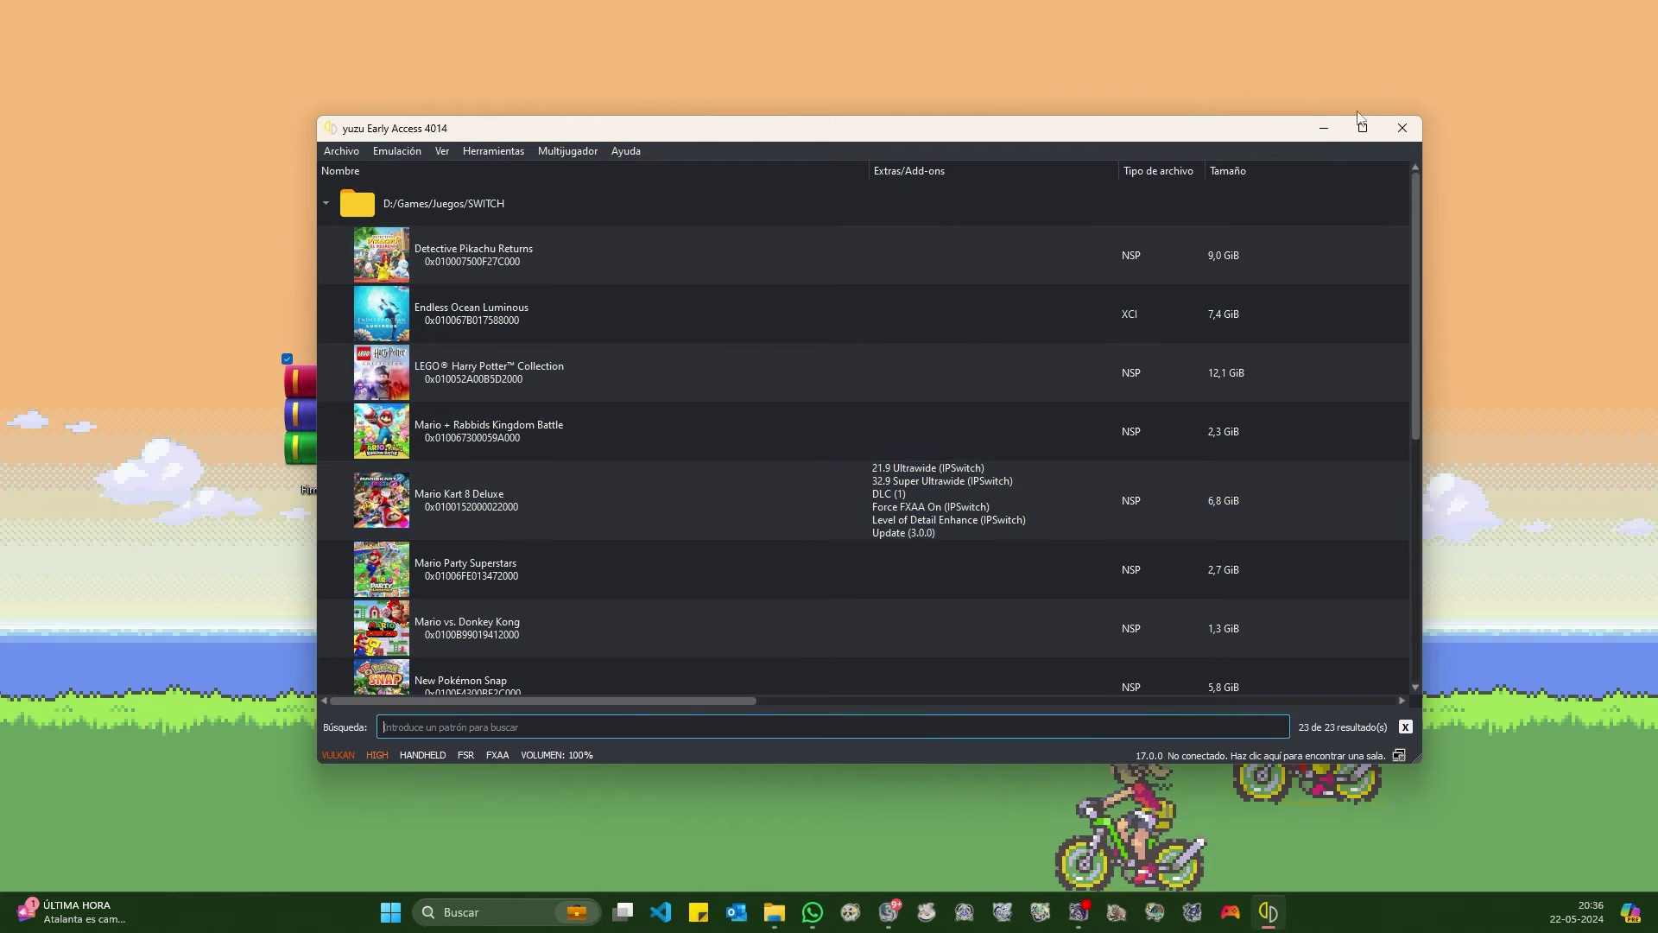
left_click(1403, 127)
double_click(753, 247)
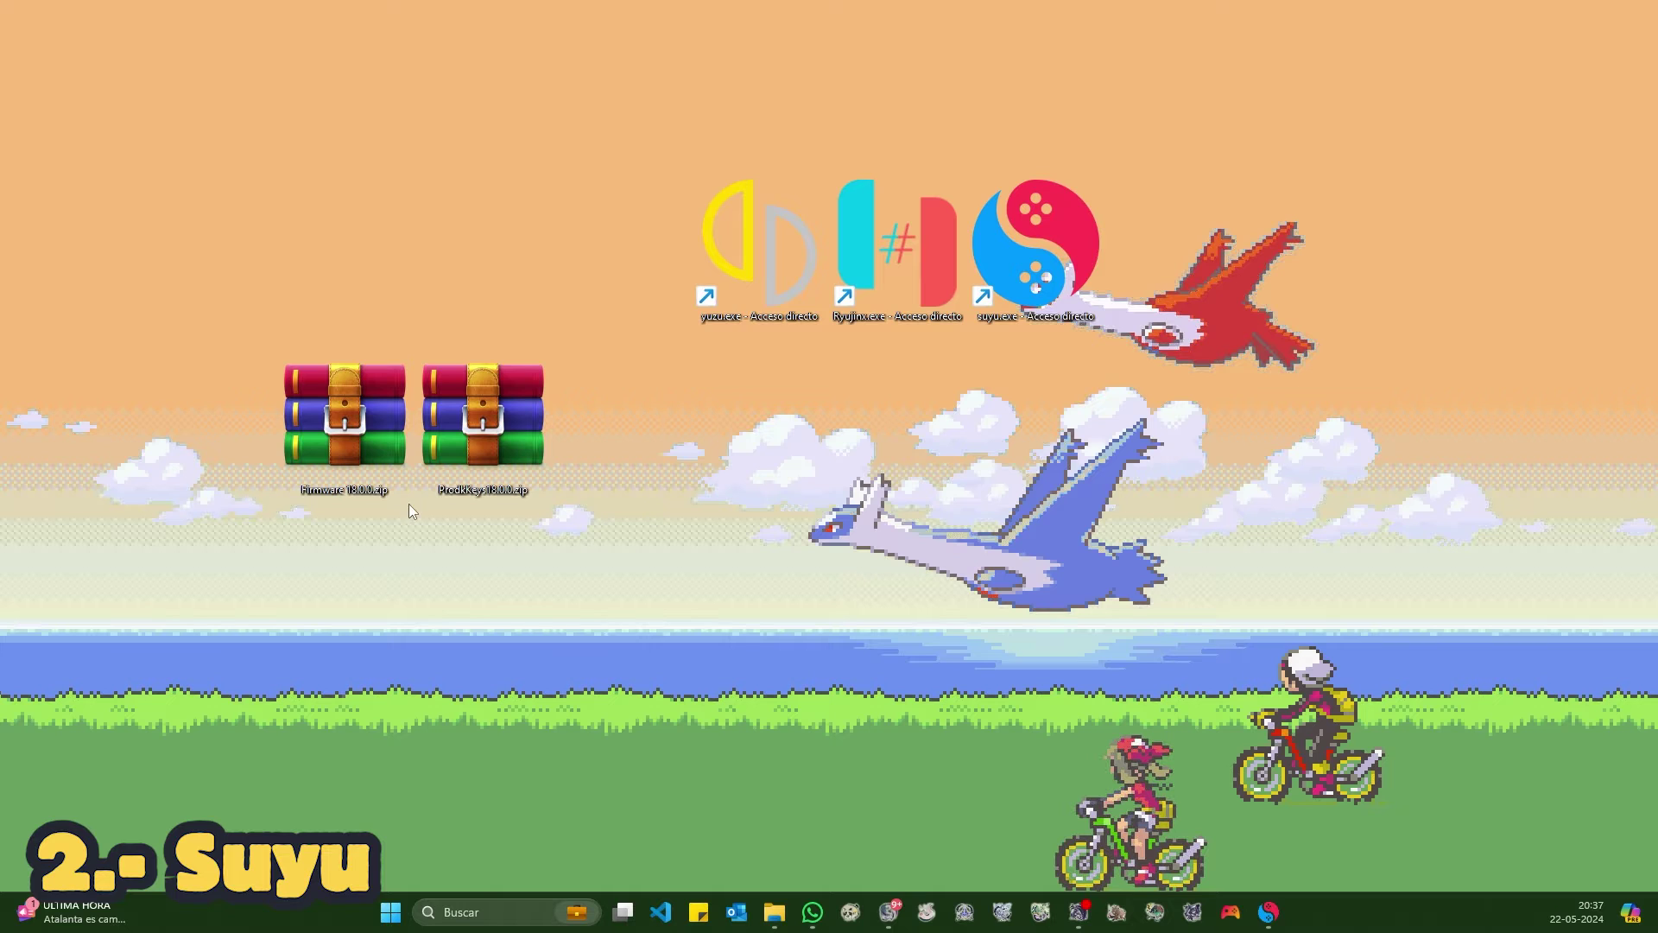
Extract Firmware 18.0.0.zip and ProdkKeys18.0.0.zip on the desktop, each into a folder of its own name, using WinRAR.
left_click(344, 422)
right_click(344, 422)
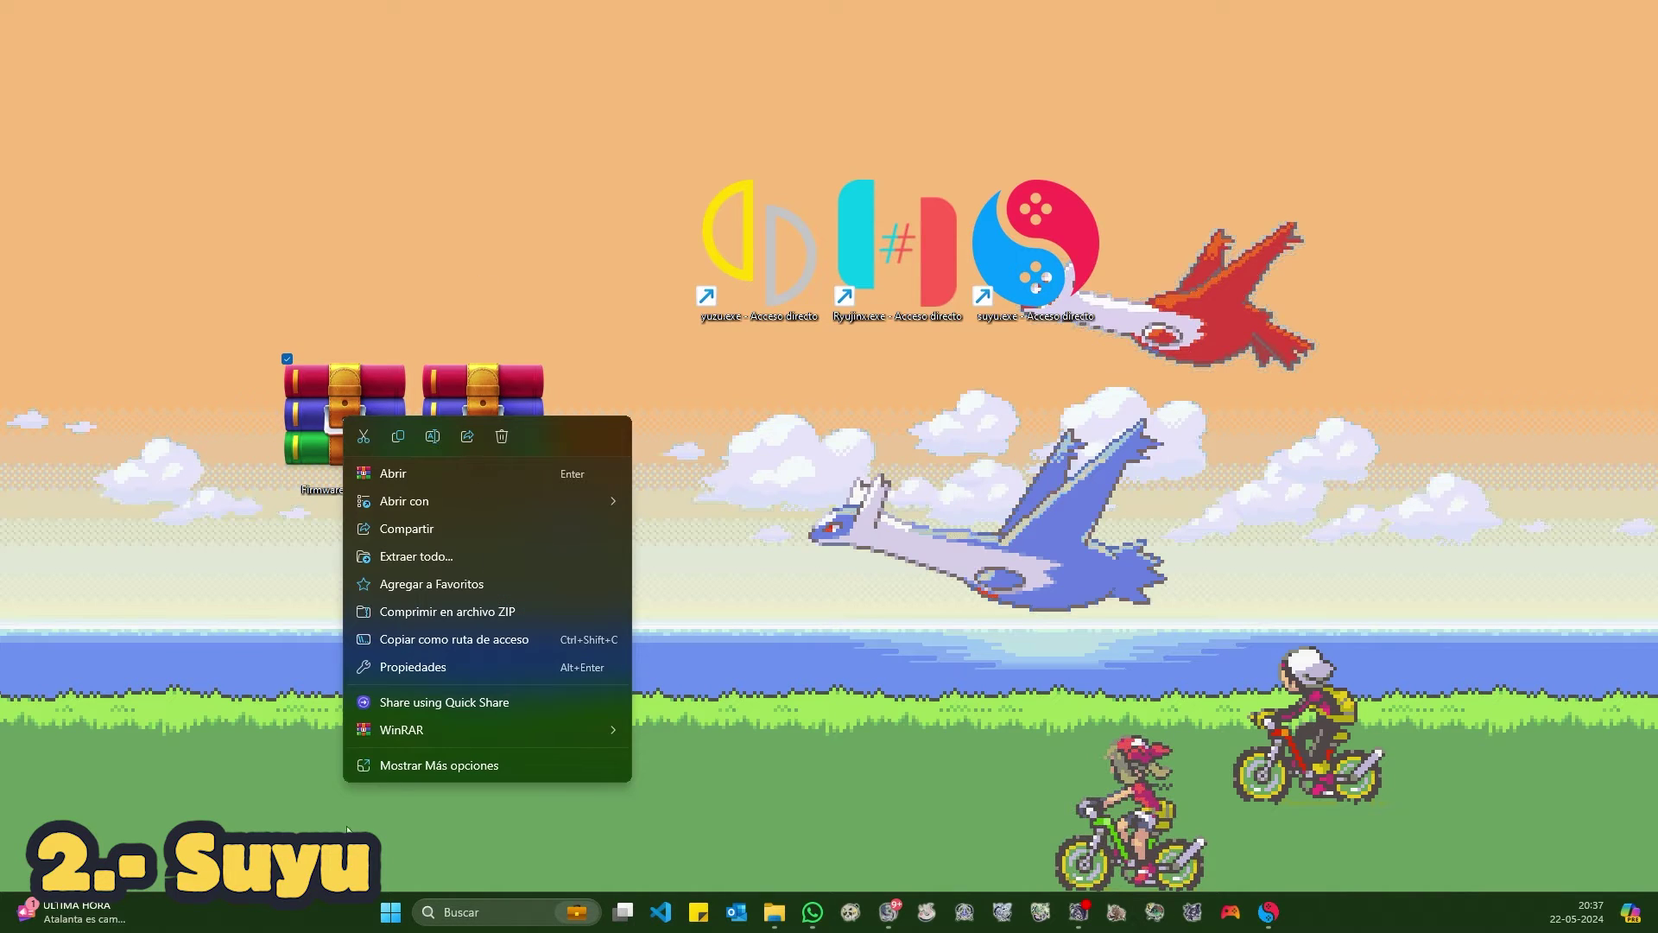
mouse_move(408, 729)
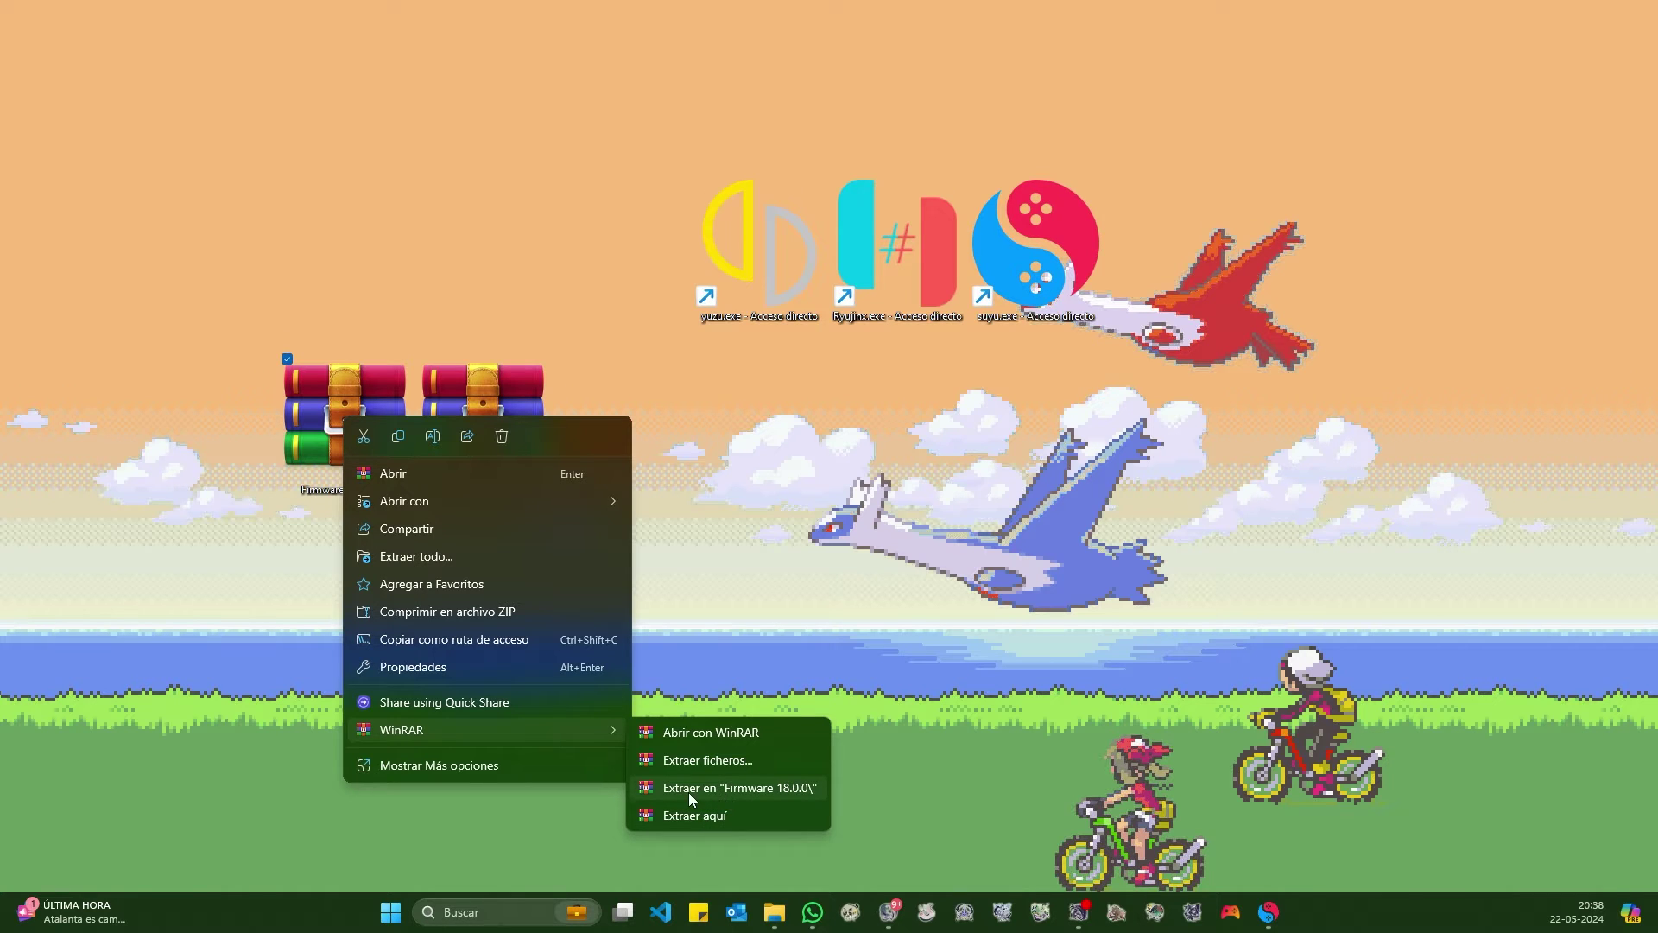
left_click(724, 789)
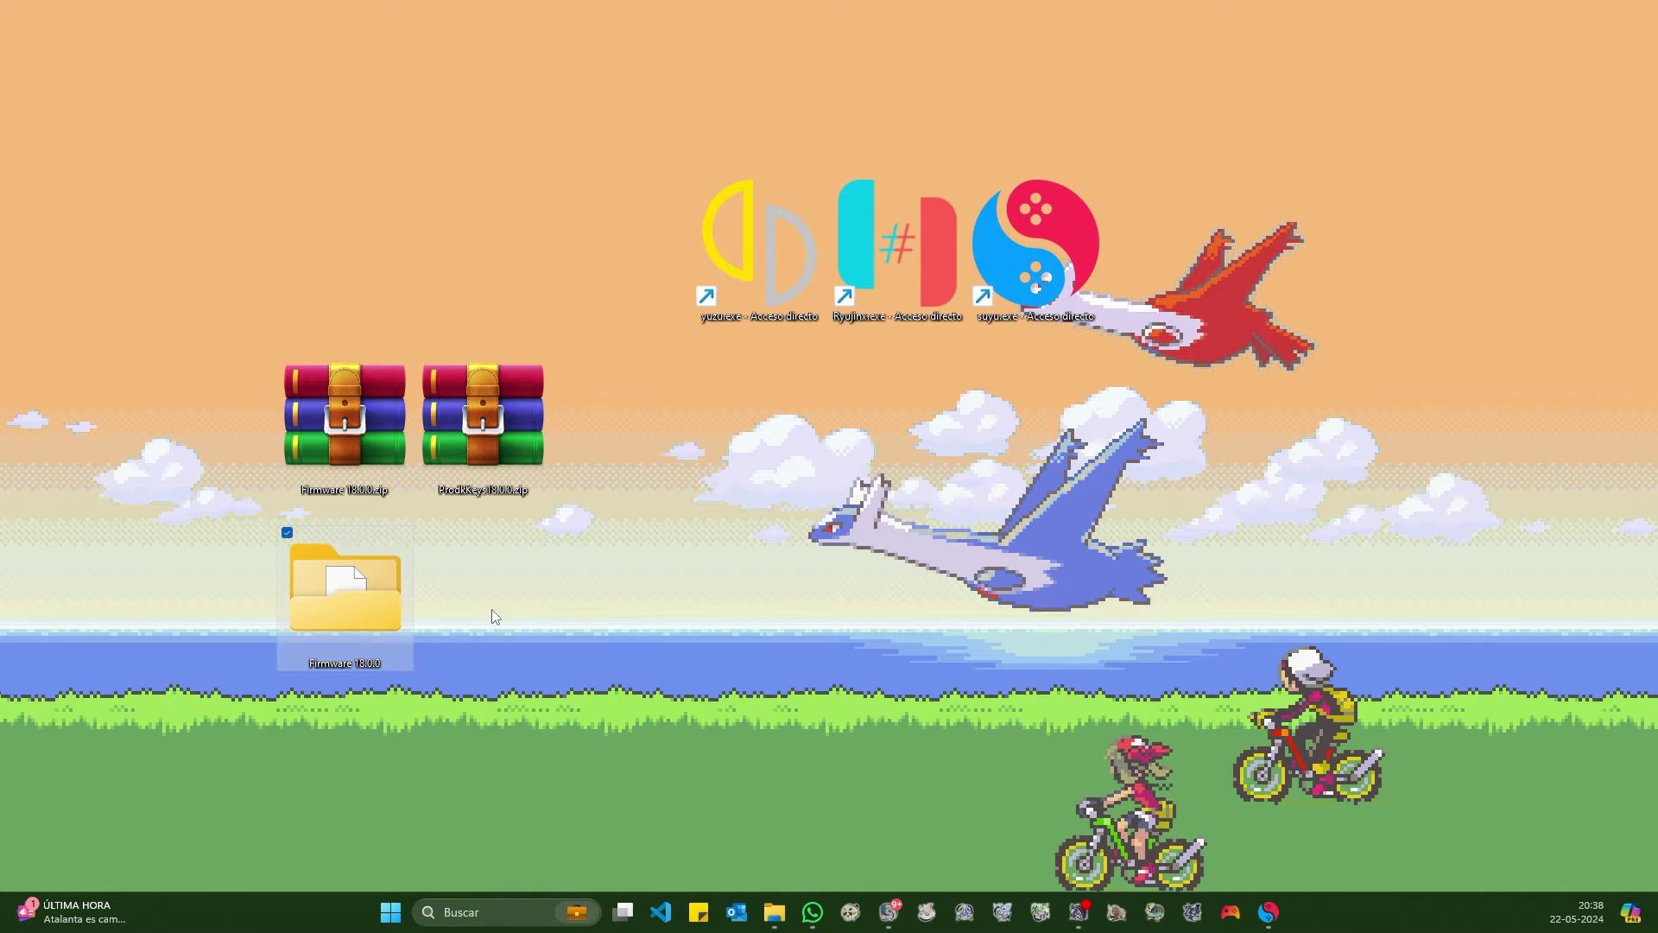
right_click(501, 419)
mouse_move(609, 726)
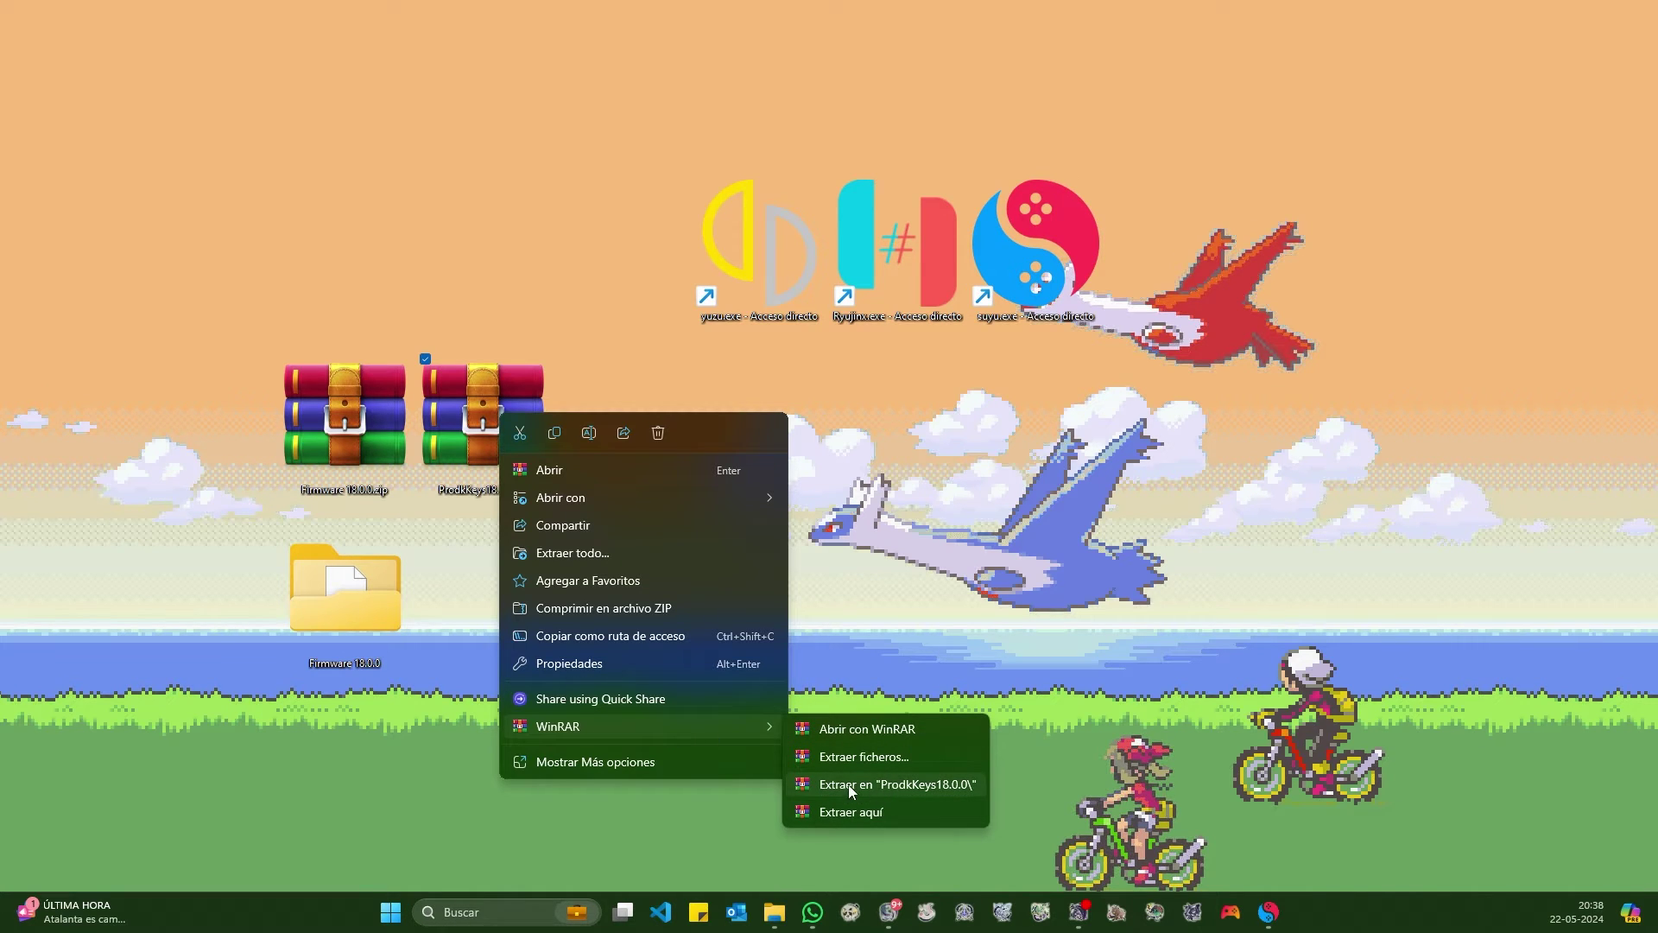
left_click(910, 791)
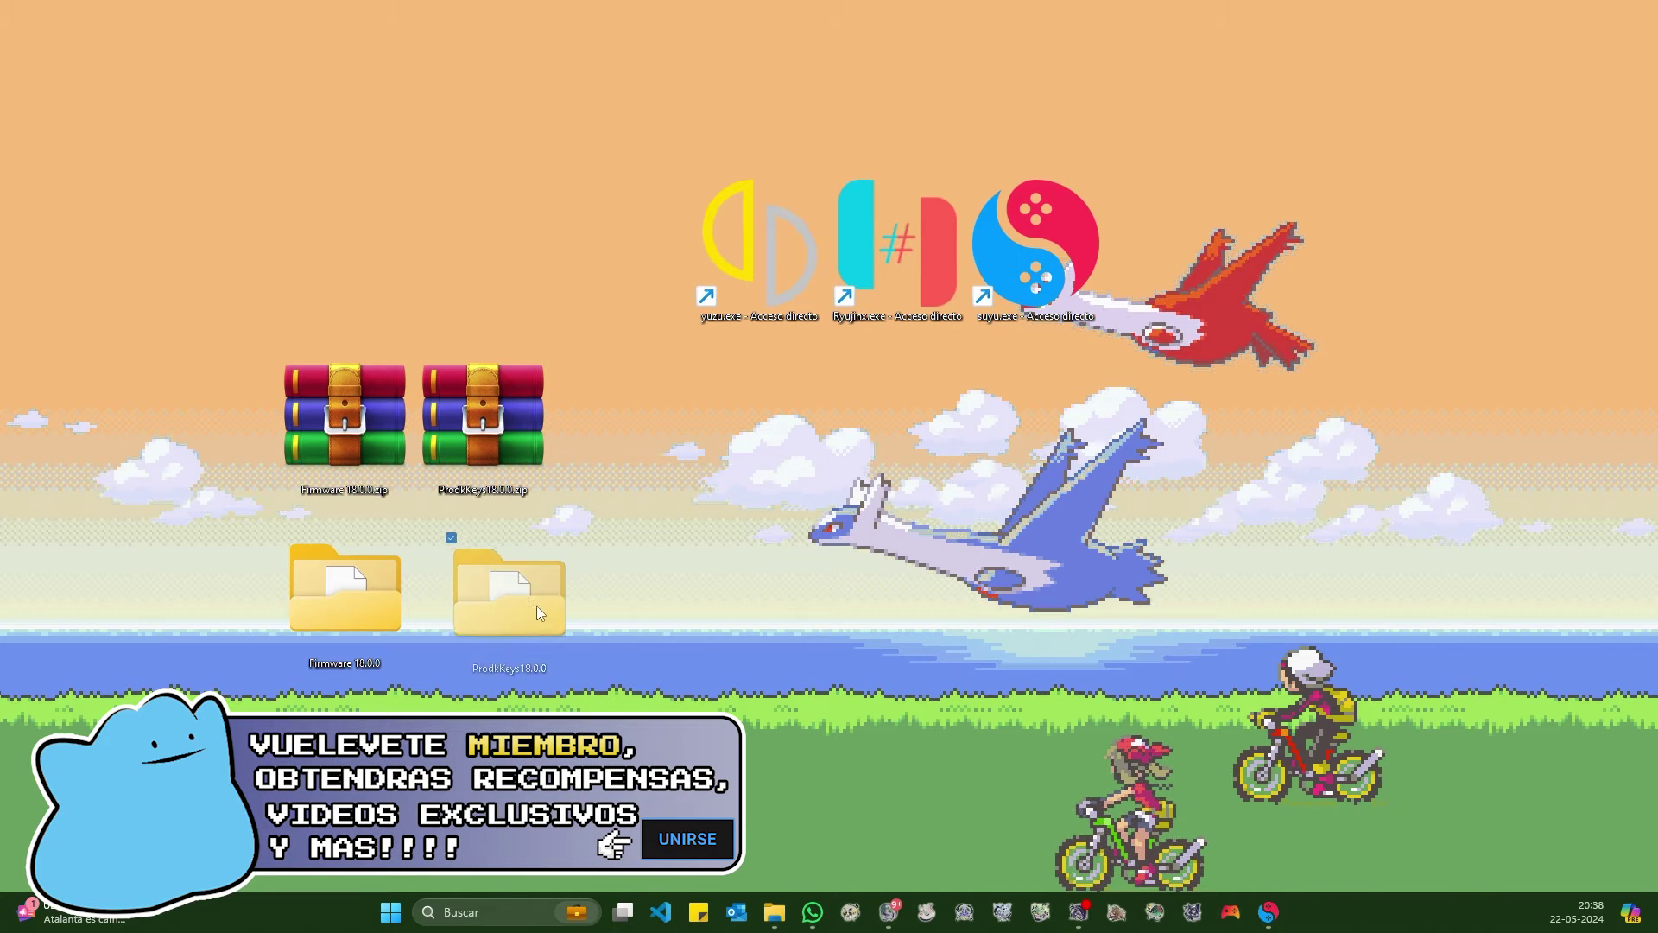
Review the contents of the extracted Firmware 18.0.0 and ProdkKeys18.0.0 folders.
double_click(355, 599)
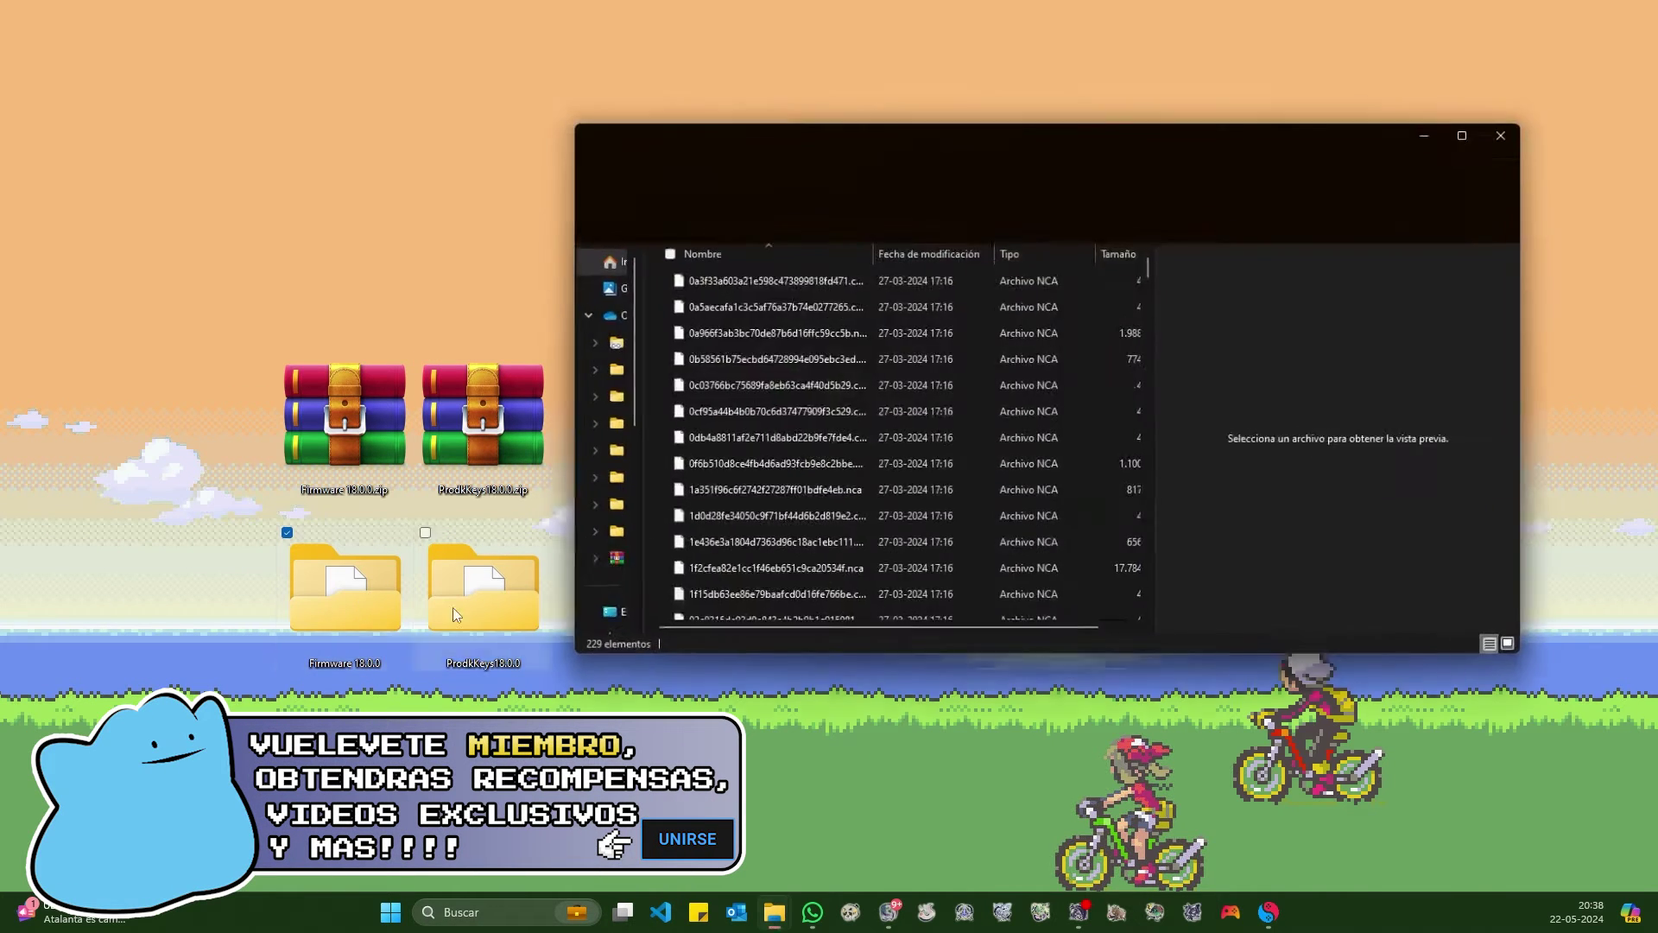
scroll(1042, 406, "down", 5)
scroll(1087, 403, "up", 5)
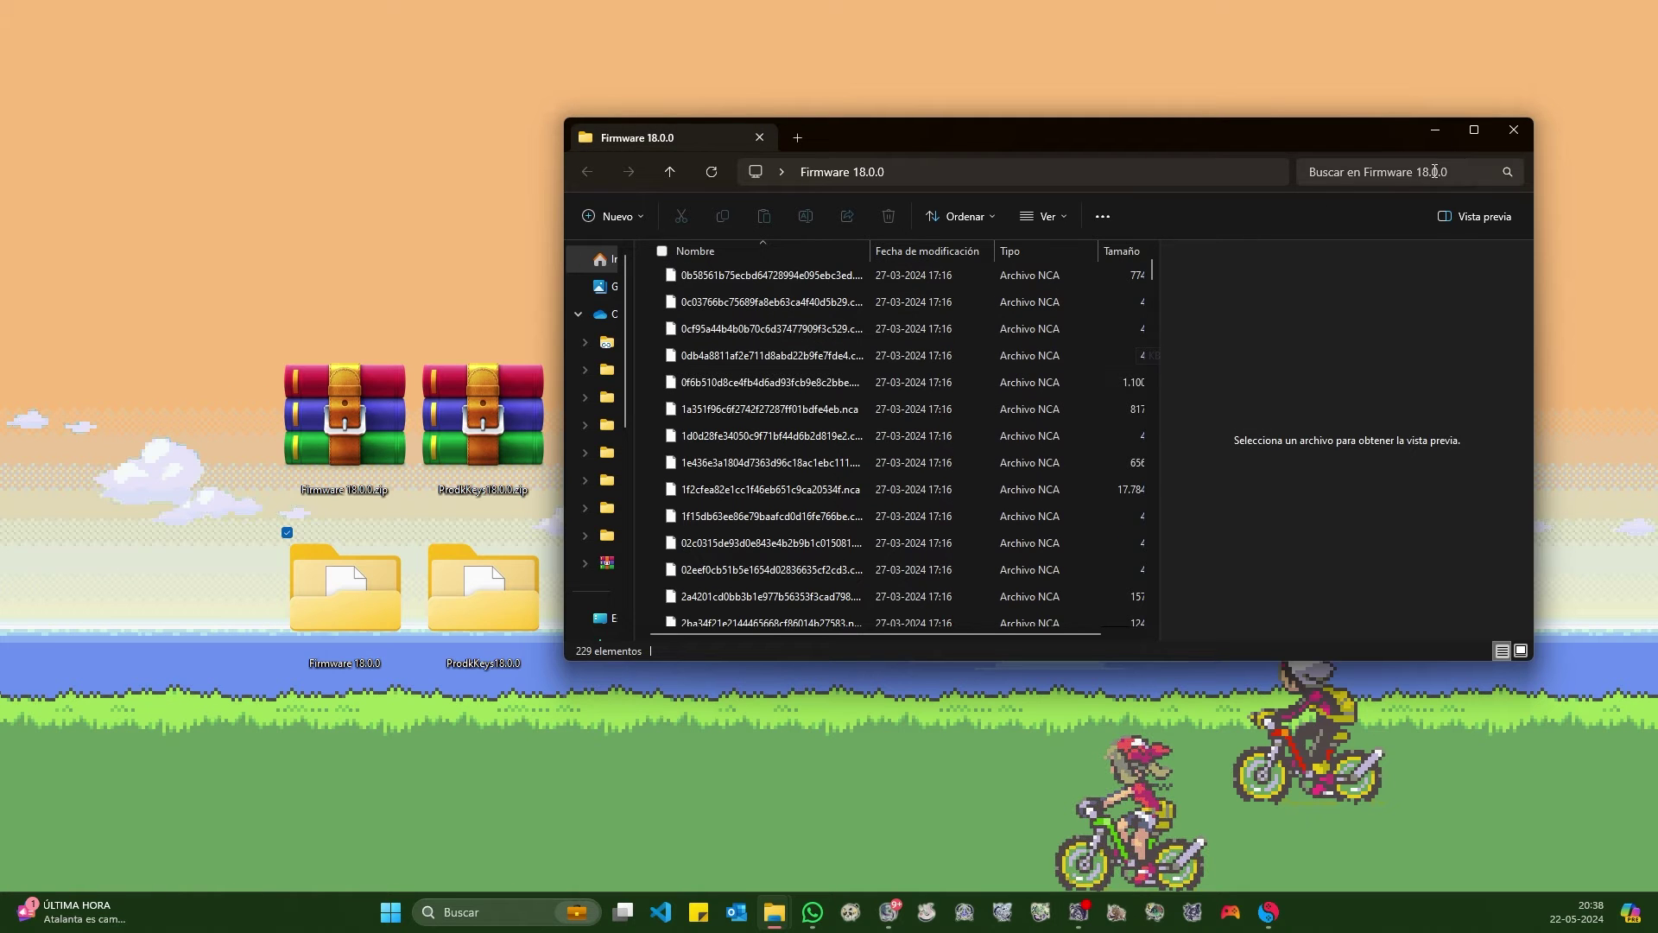
left_click(1514, 129)
double_click(484, 591)
left_click_drag(795, 358, 707, 230)
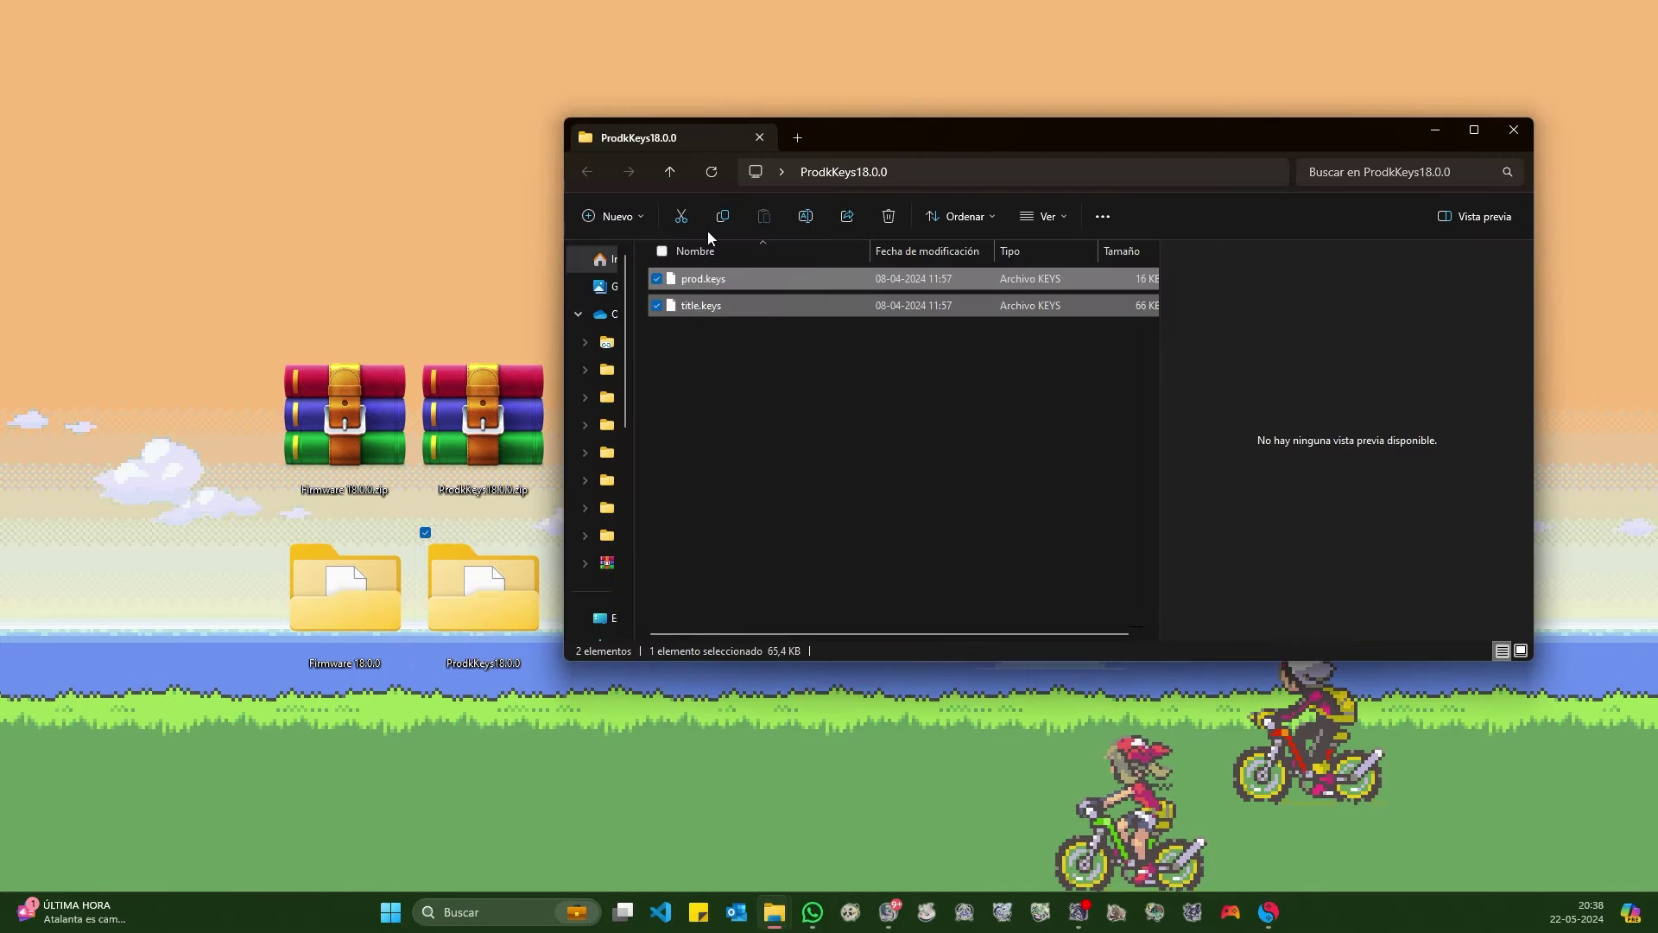
Minimize the ProdkKeys18.0.0 folder window and start Suyu from its desktop shortcut.
left_click(1435, 129)
double_click(1028, 267)
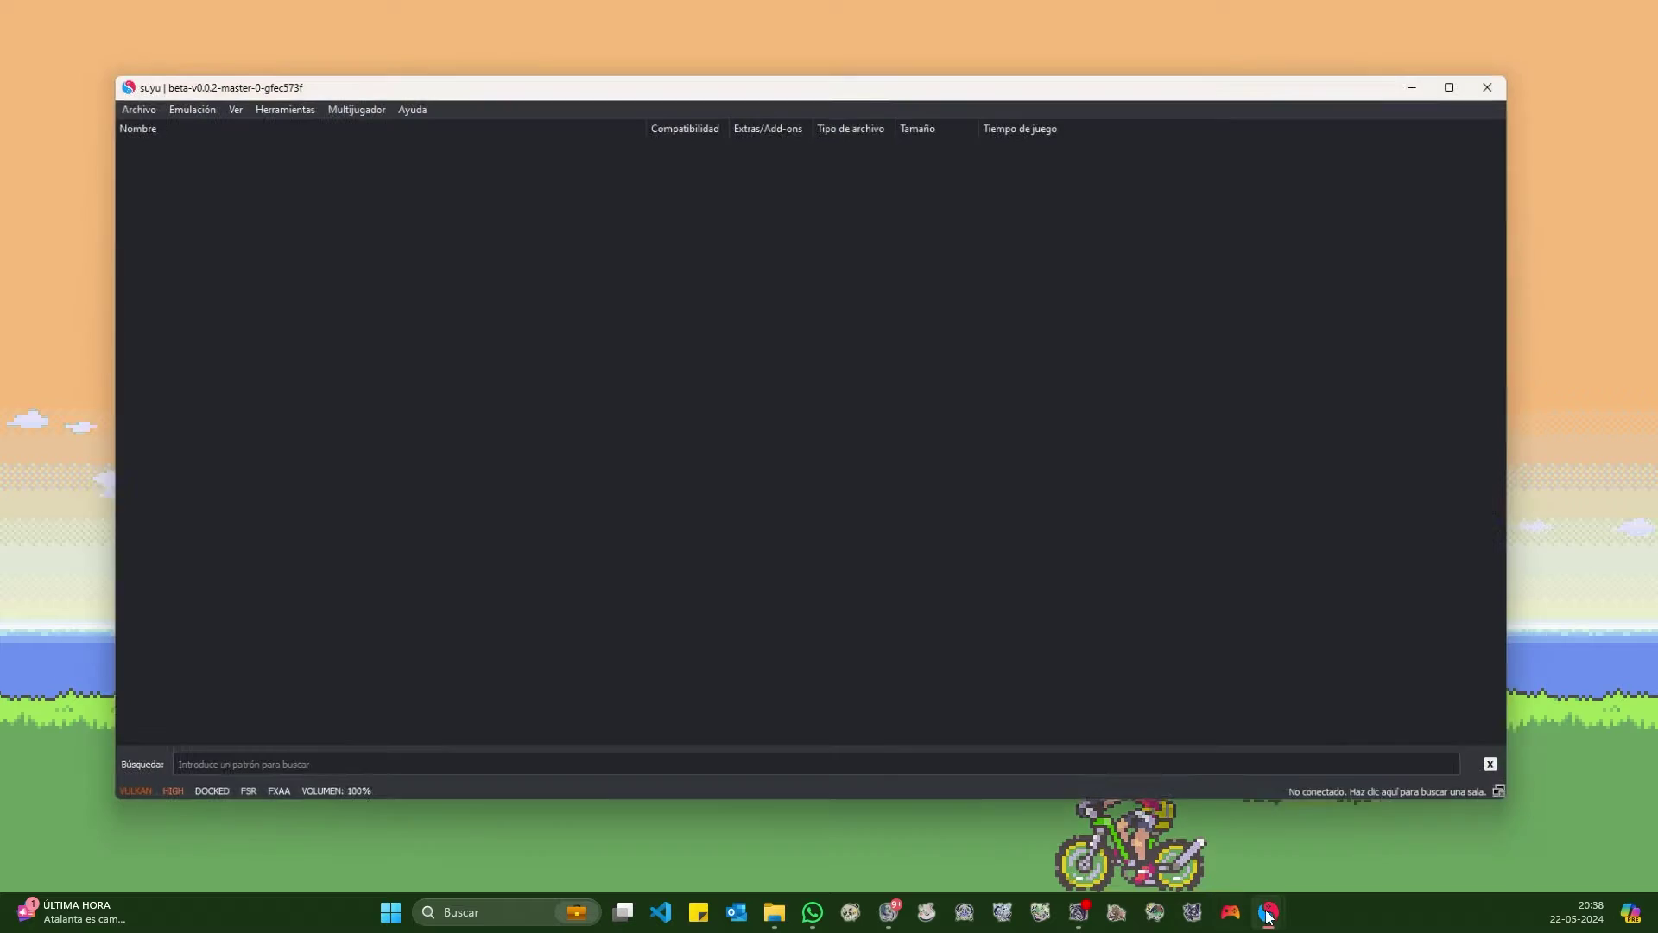
mouse_move(1269, 912)
left_click(1281, 818)
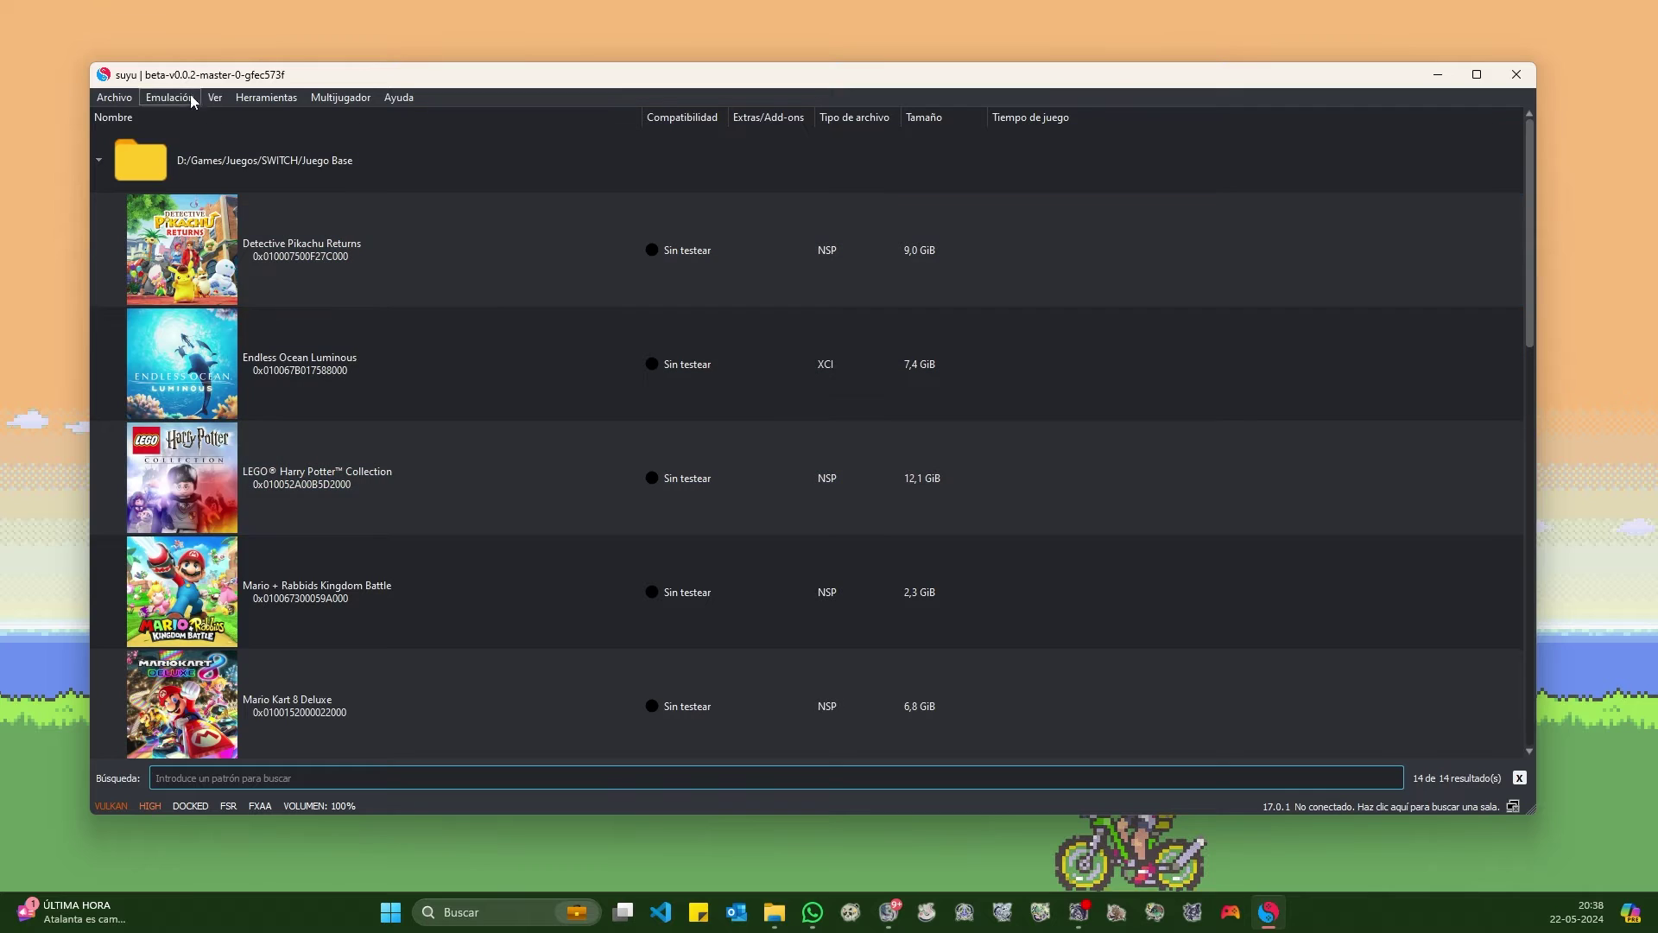
Install Suyu's decryption keys from the prod.keys file in the desktop folder ProdkKeys18.0.0.
left_click(260, 98)
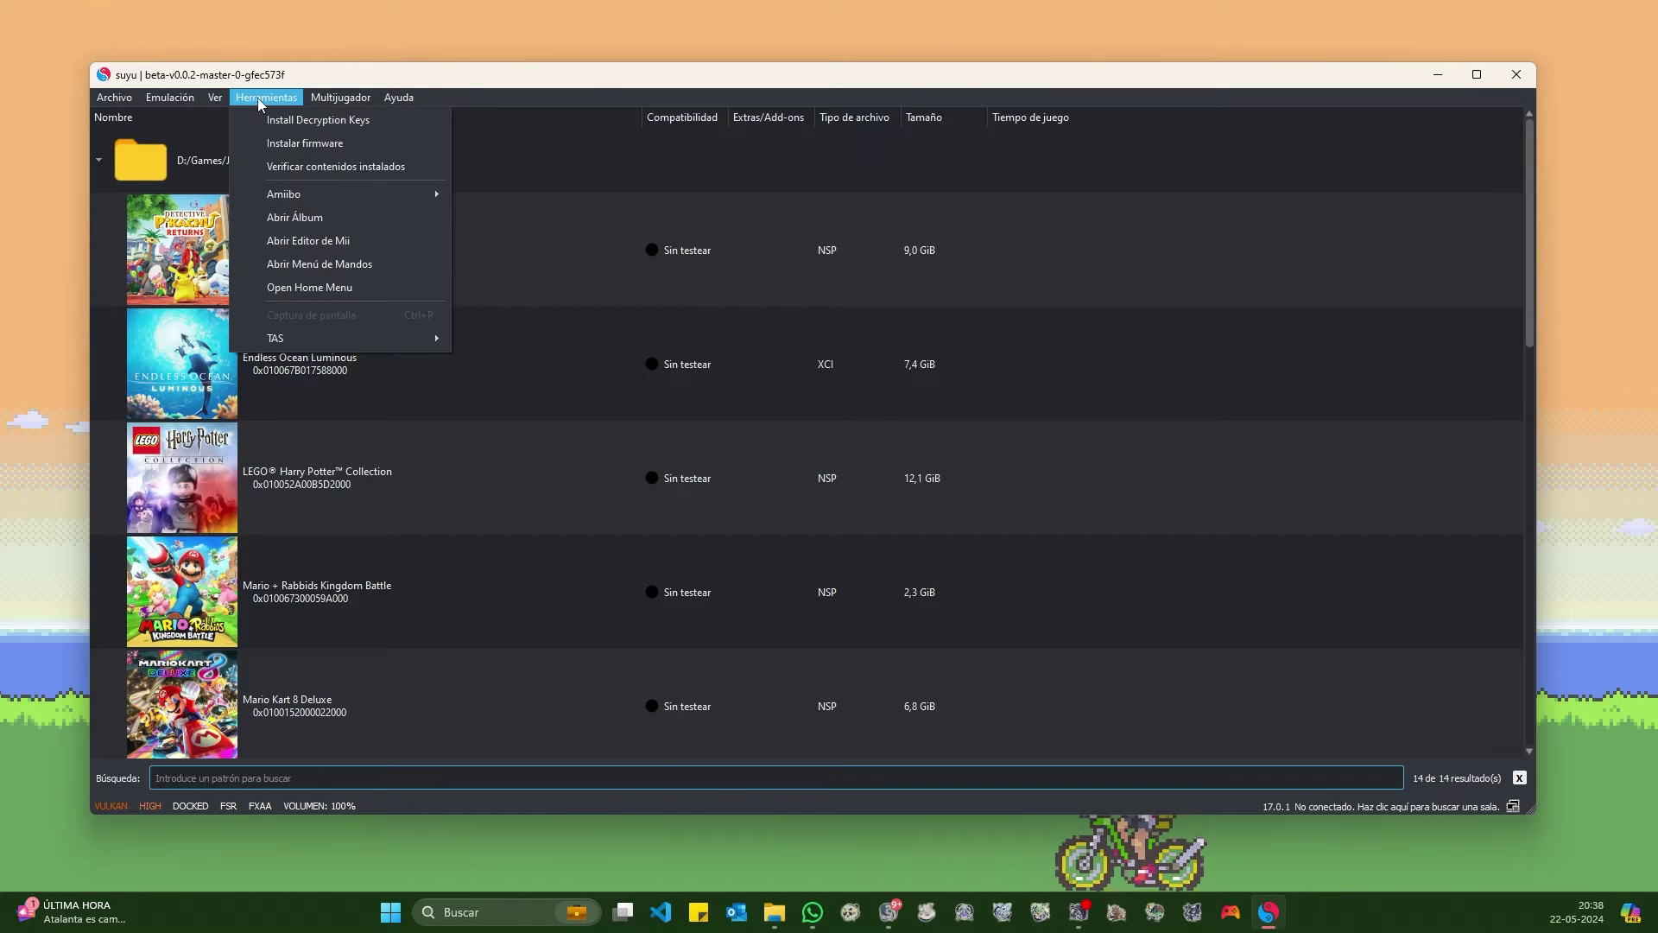
left_click(297, 122)
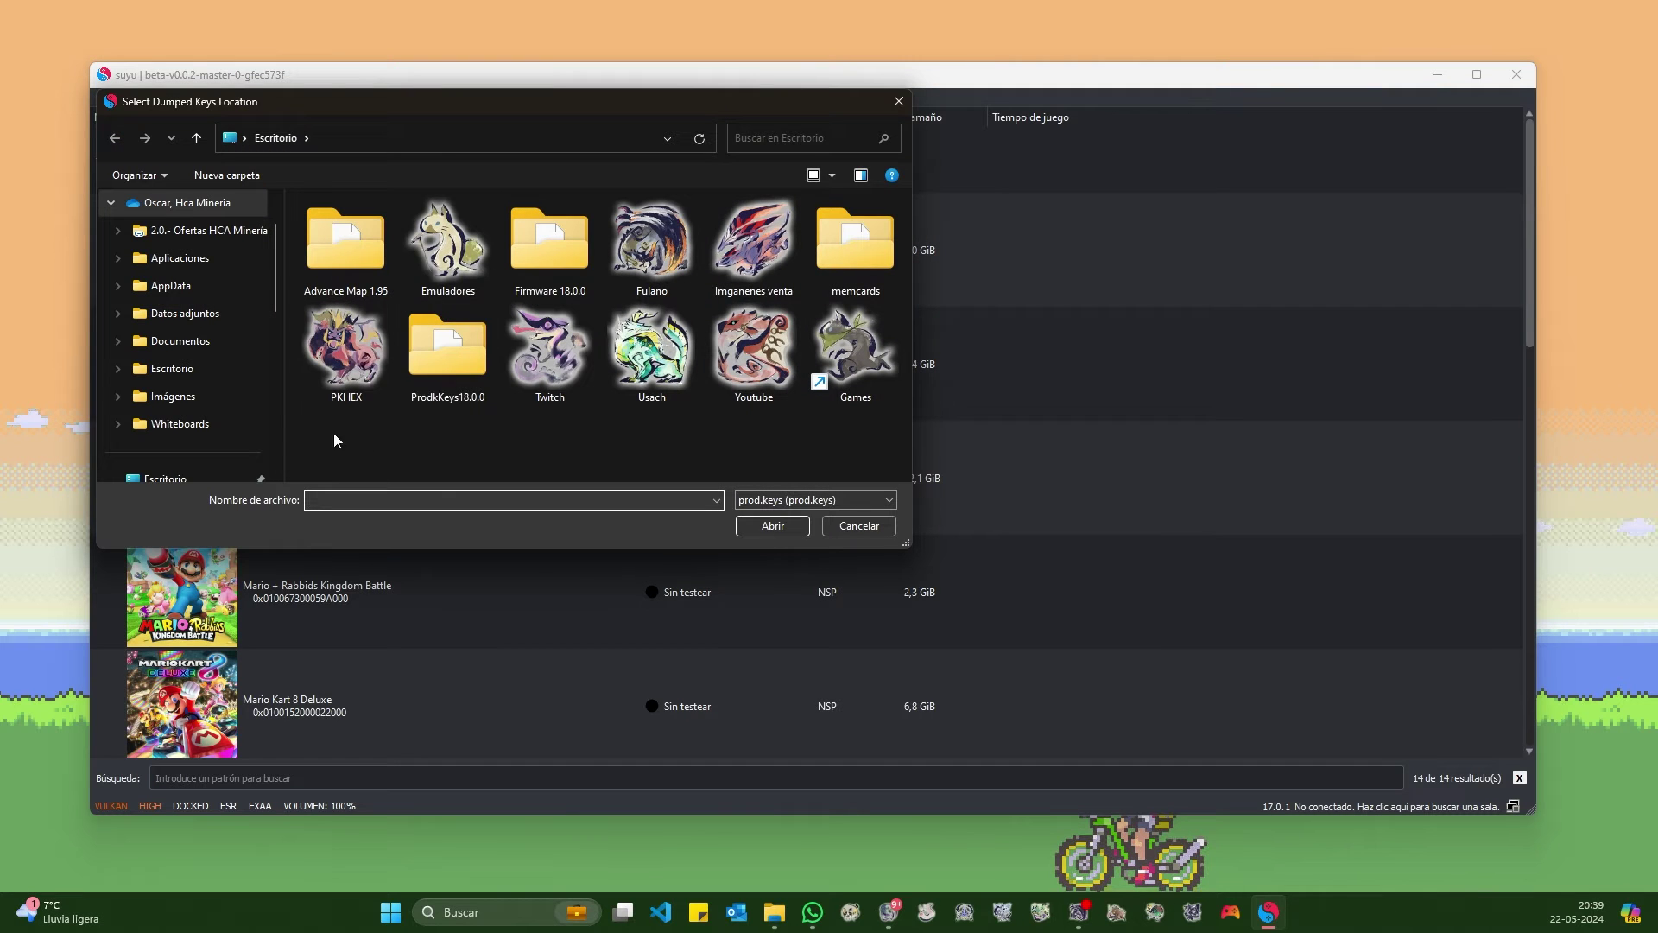
double_click(448, 358)
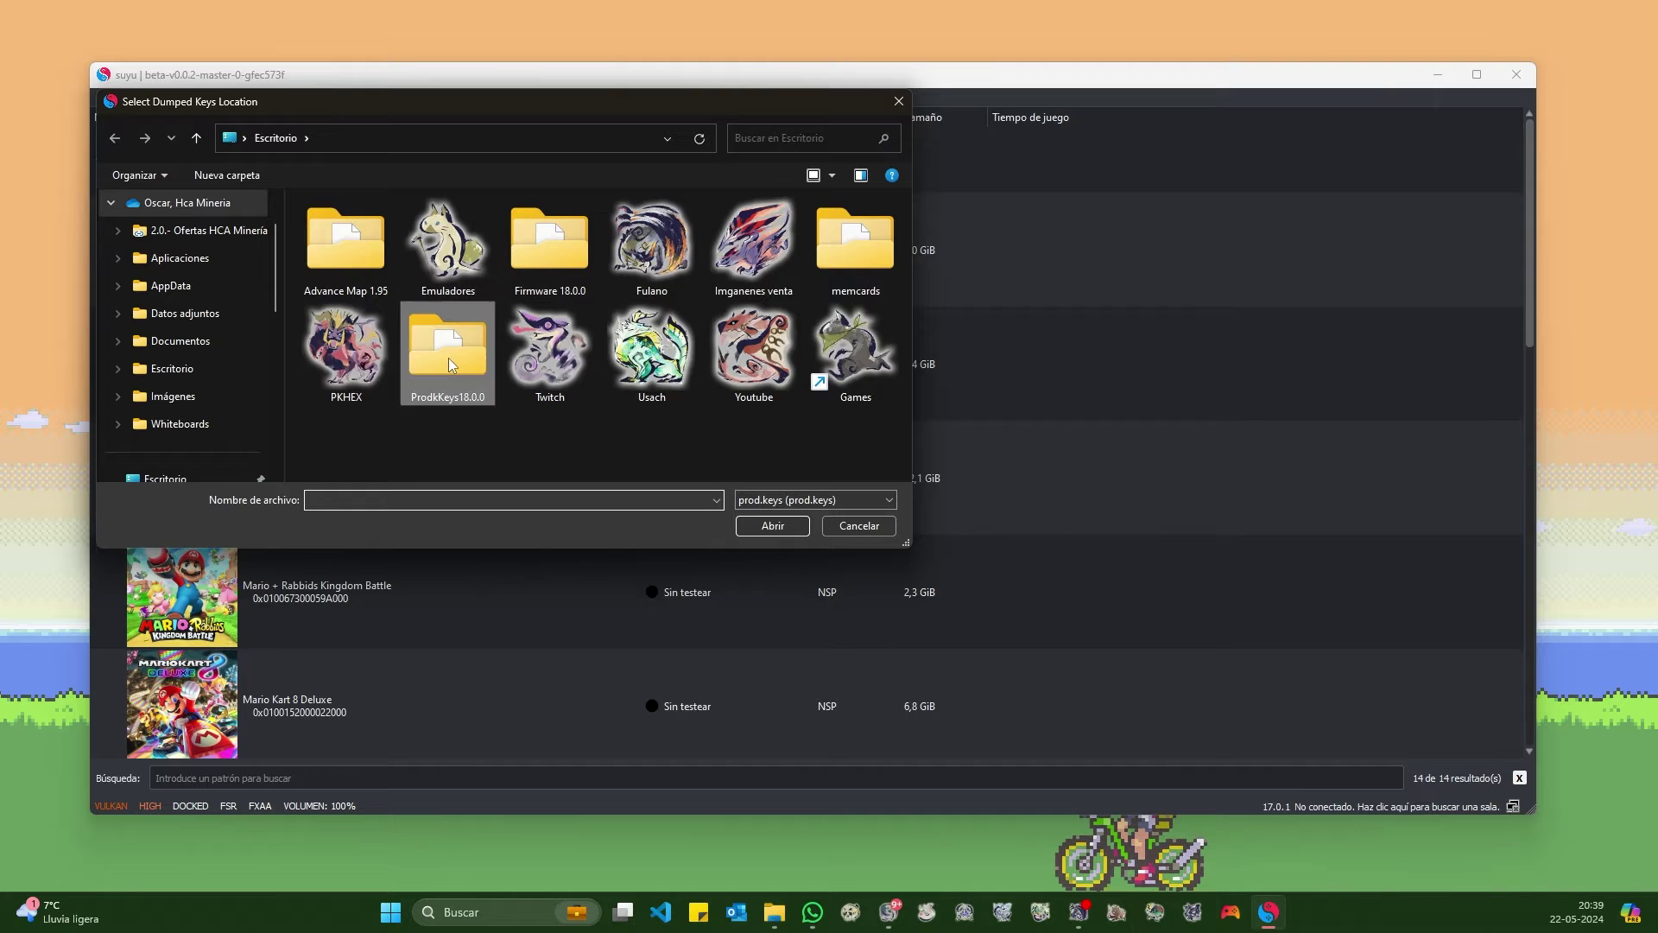
left_click(340, 229)
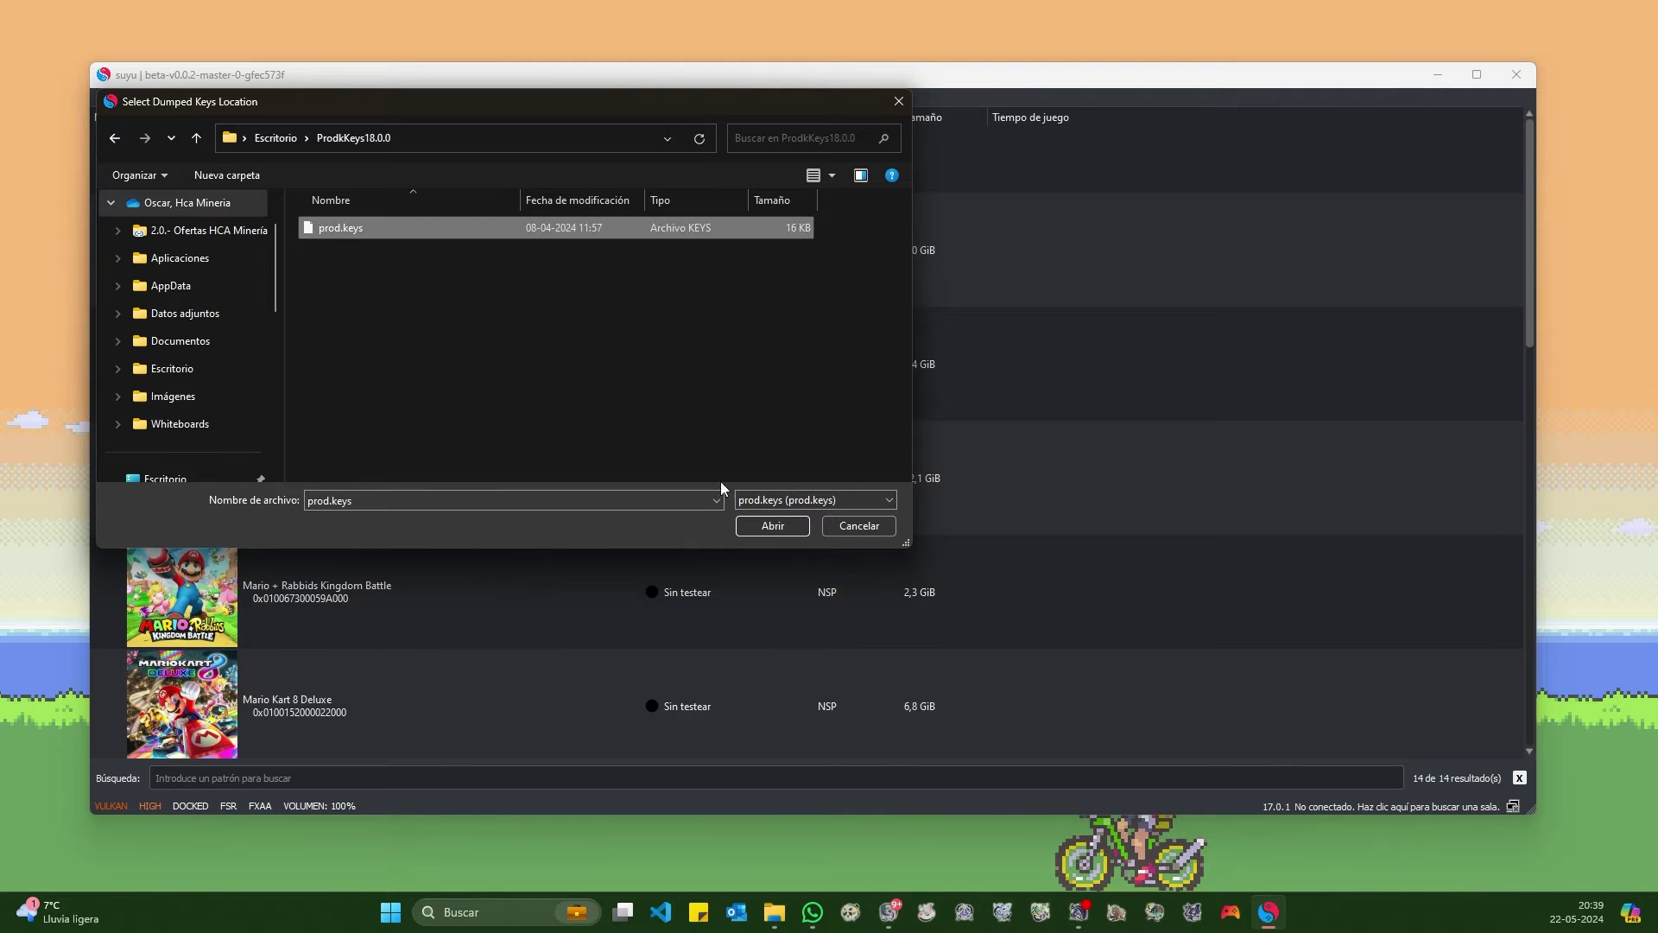
left_click(768, 525)
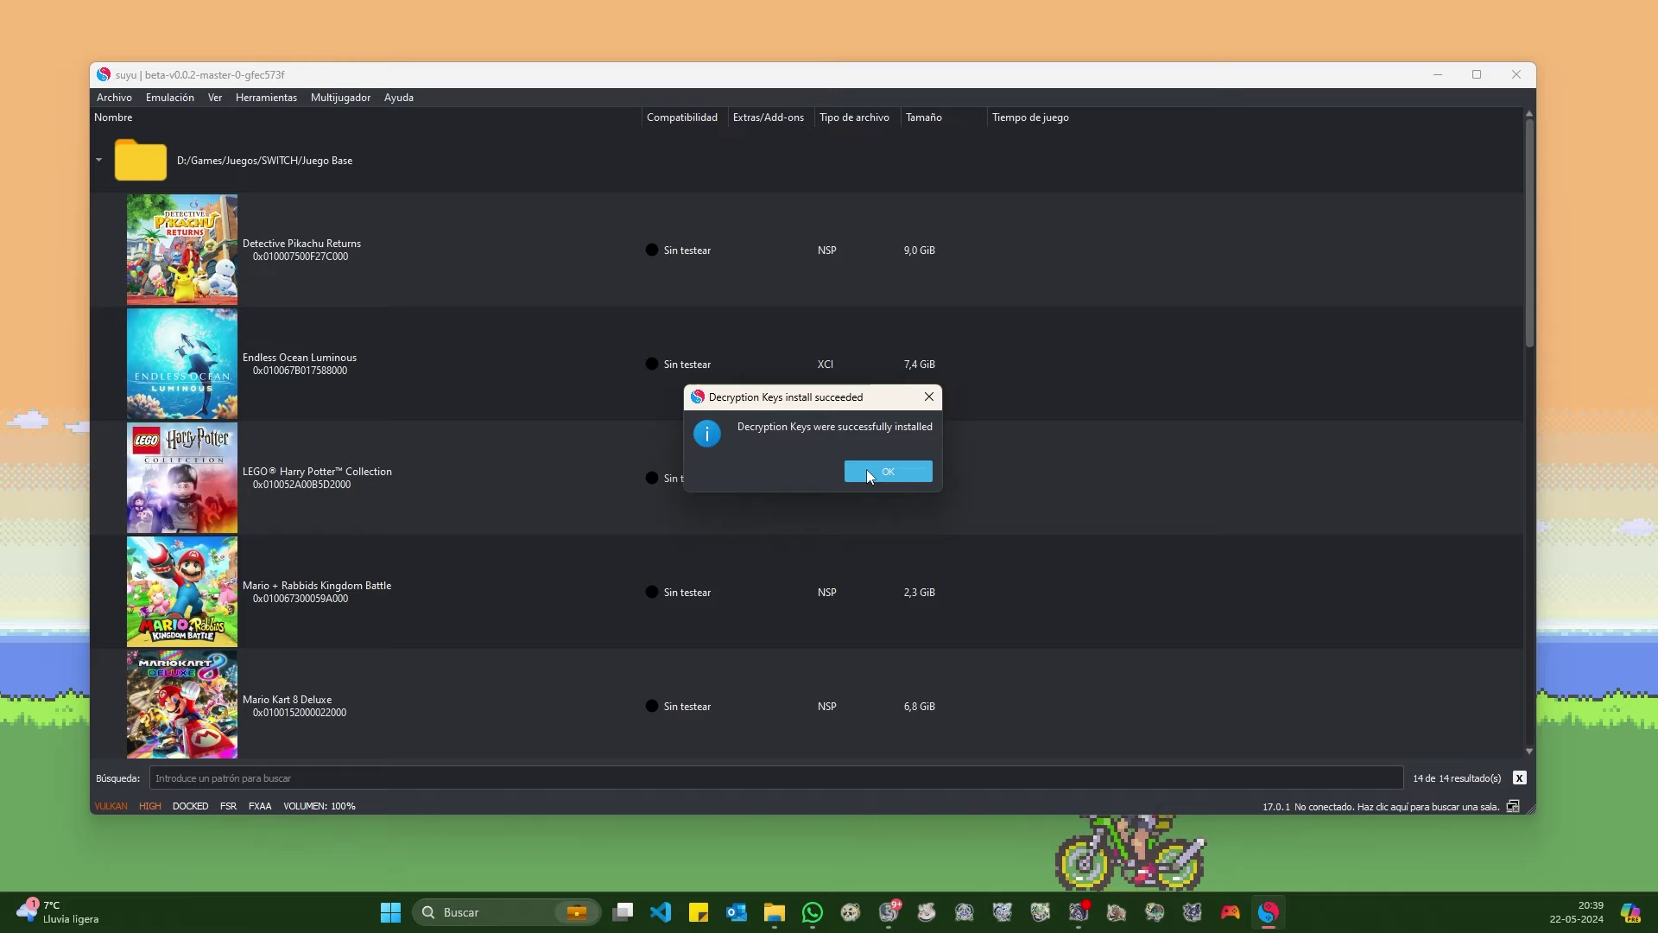
left_click(867, 469)
Install the firmware in Suyu from the desktop folder Firmware 18.0.0, and close the emulator.
left_click(259, 97)
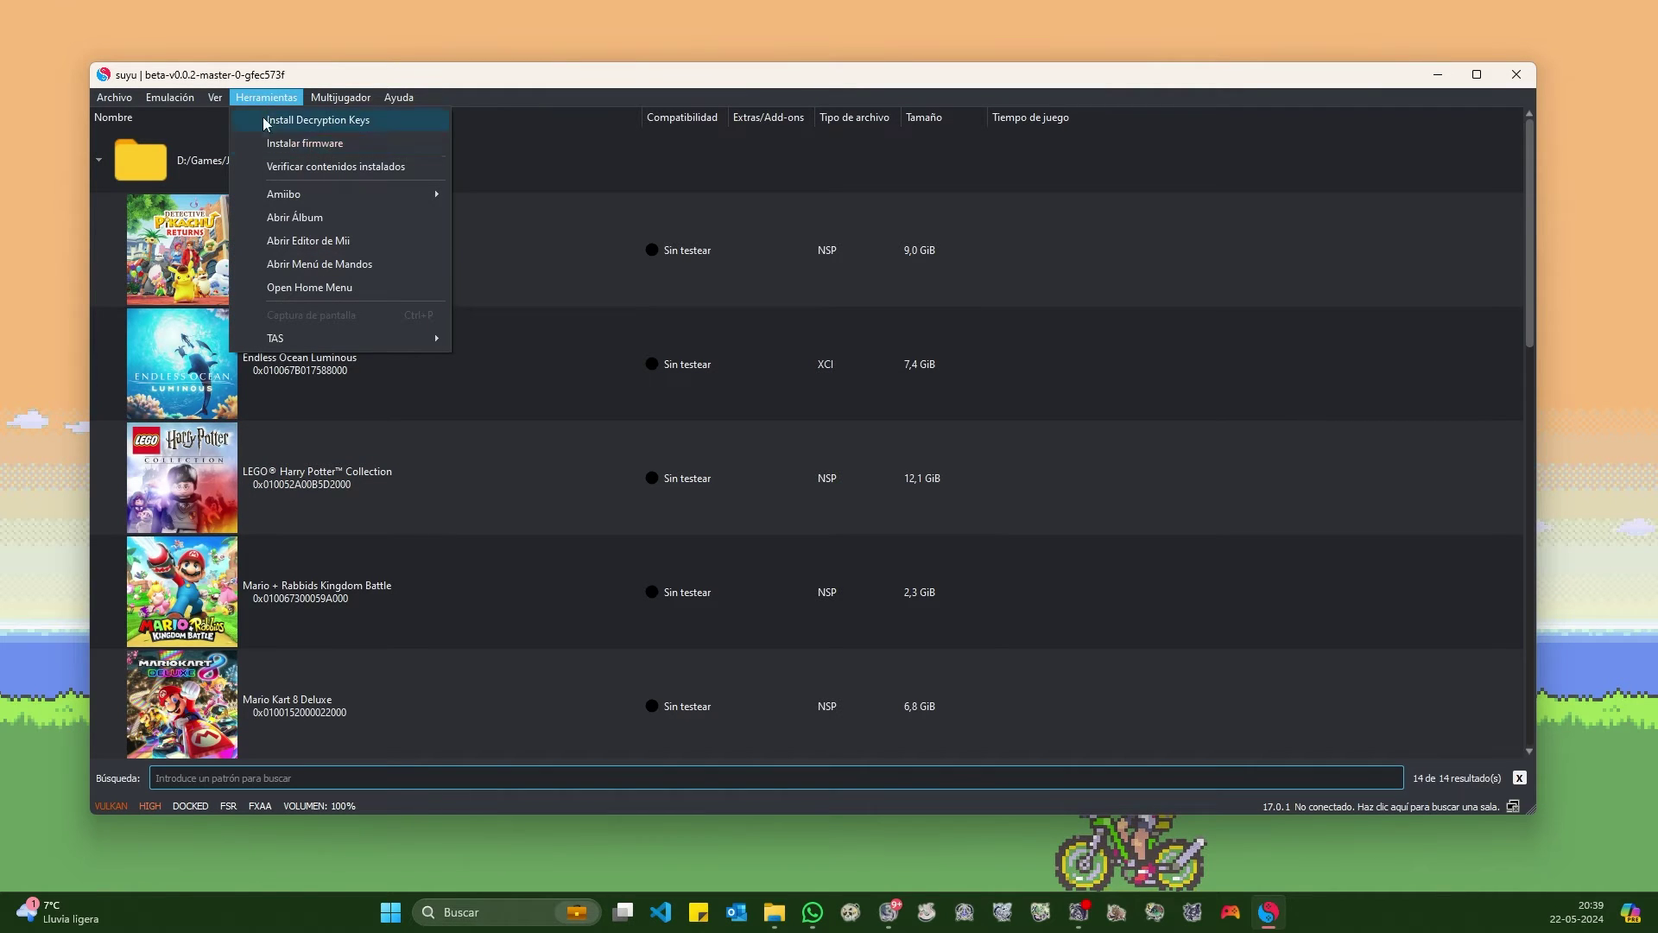
left_click(302, 147)
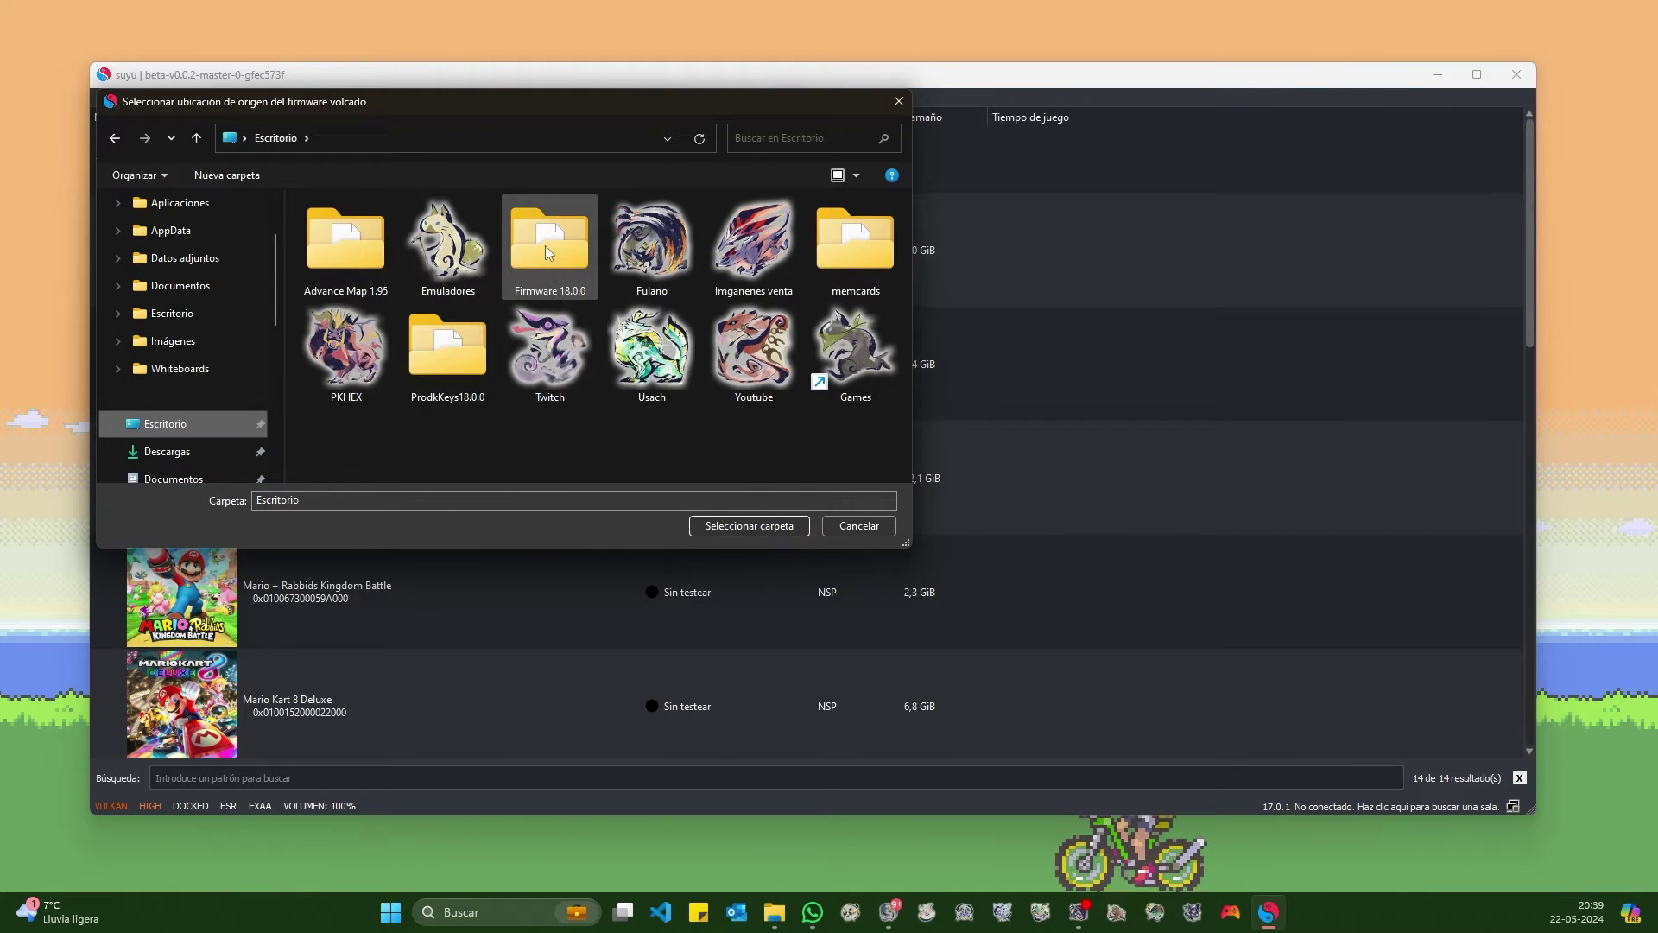
double_click(545, 245)
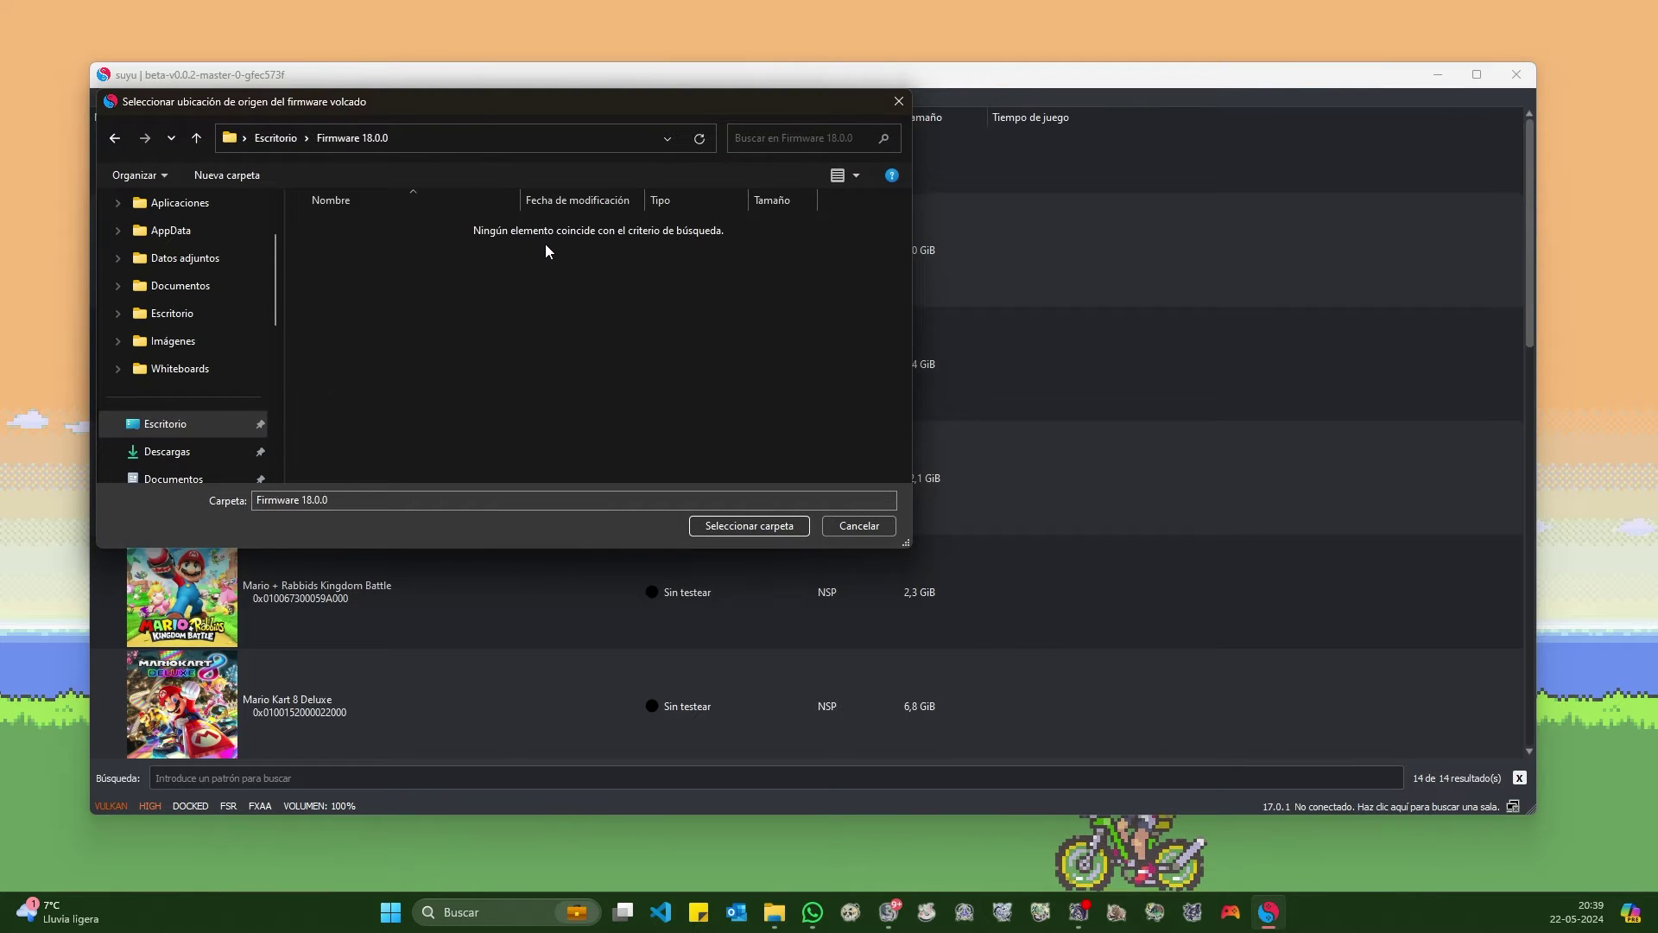
left_click(715, 527)
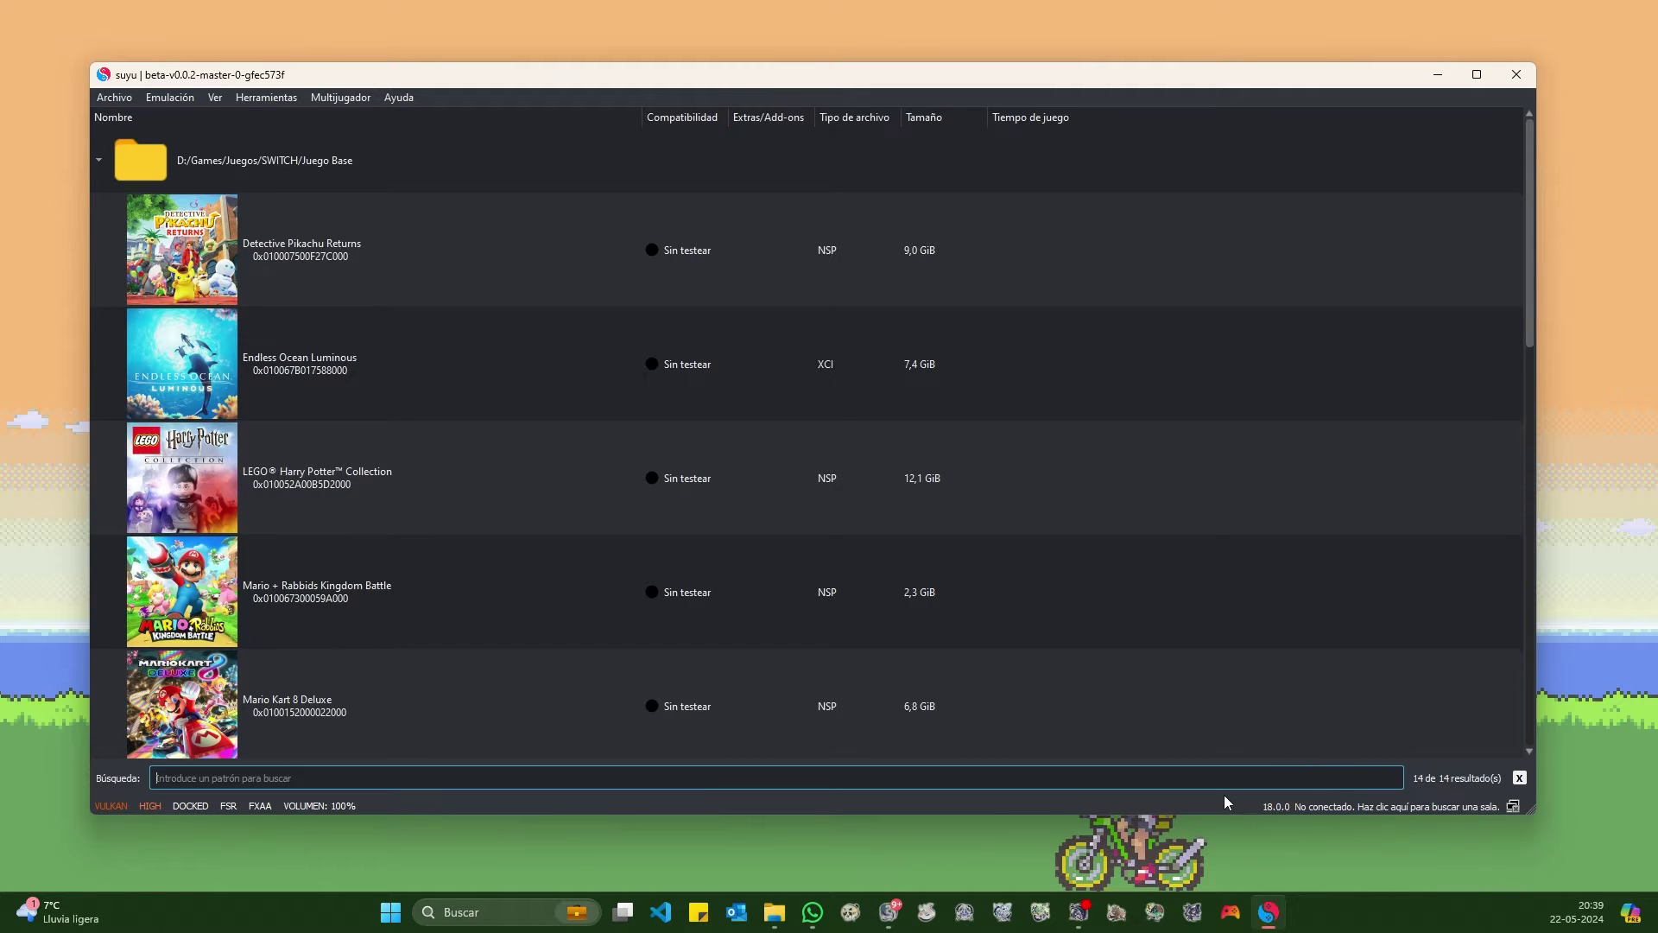
left_click(1516, 75)
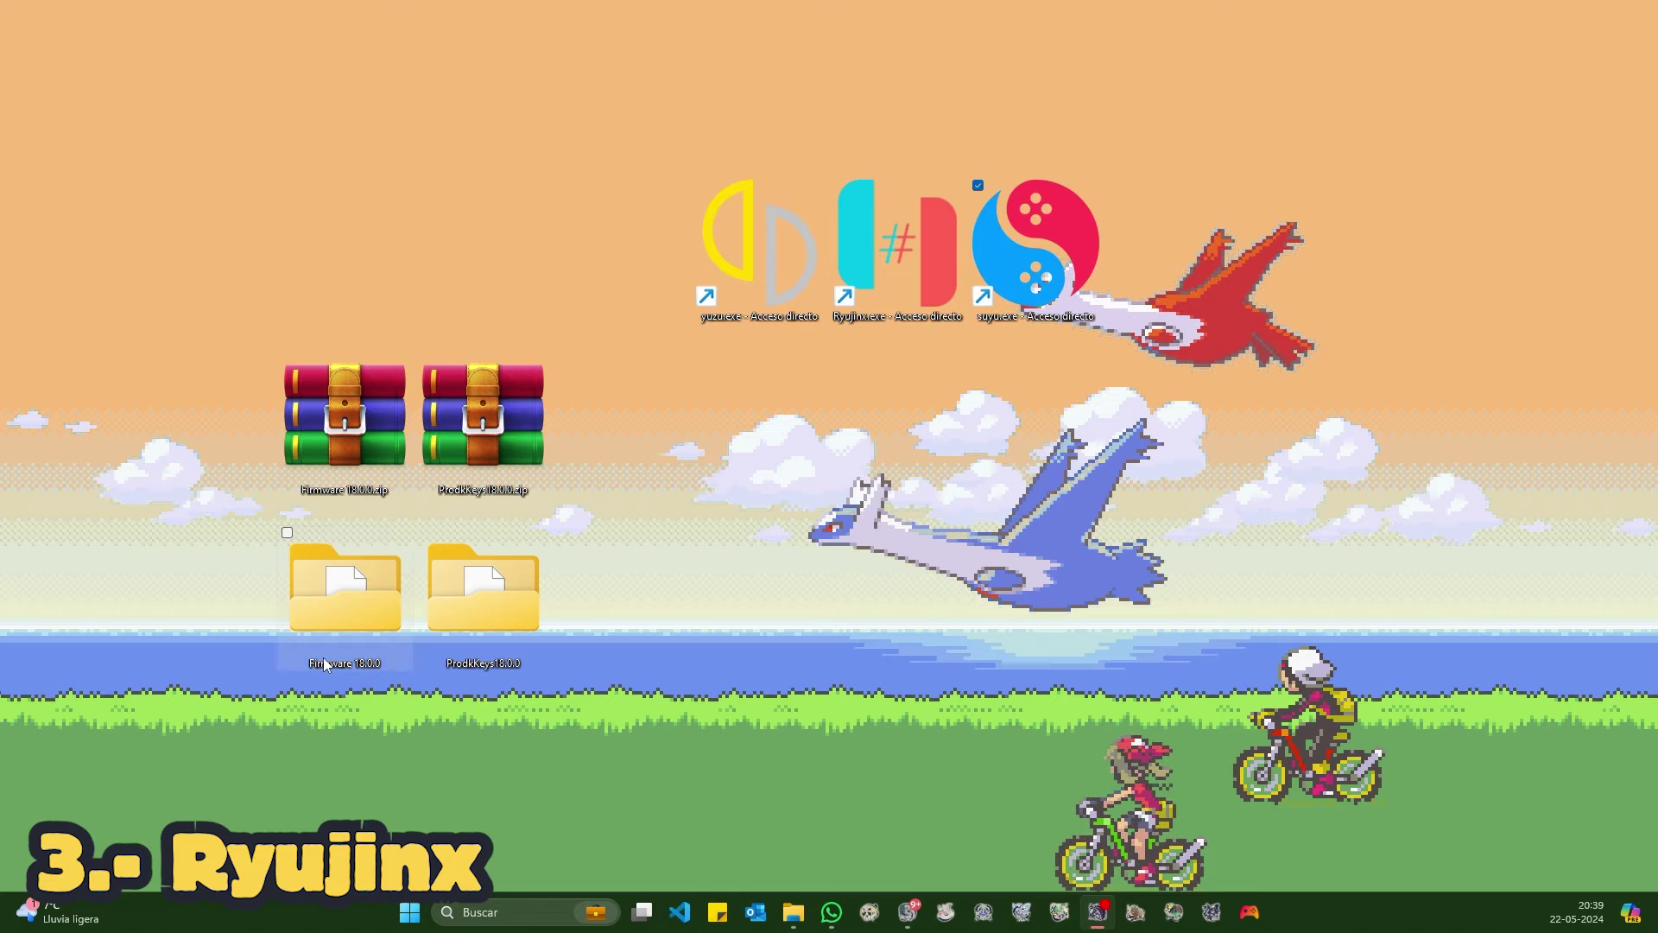
Delete the extracted Firmware 18.0.0 and ProdkKeys18.0.0 folders from the desktop.
left_click(339, 608)
key("Delete")
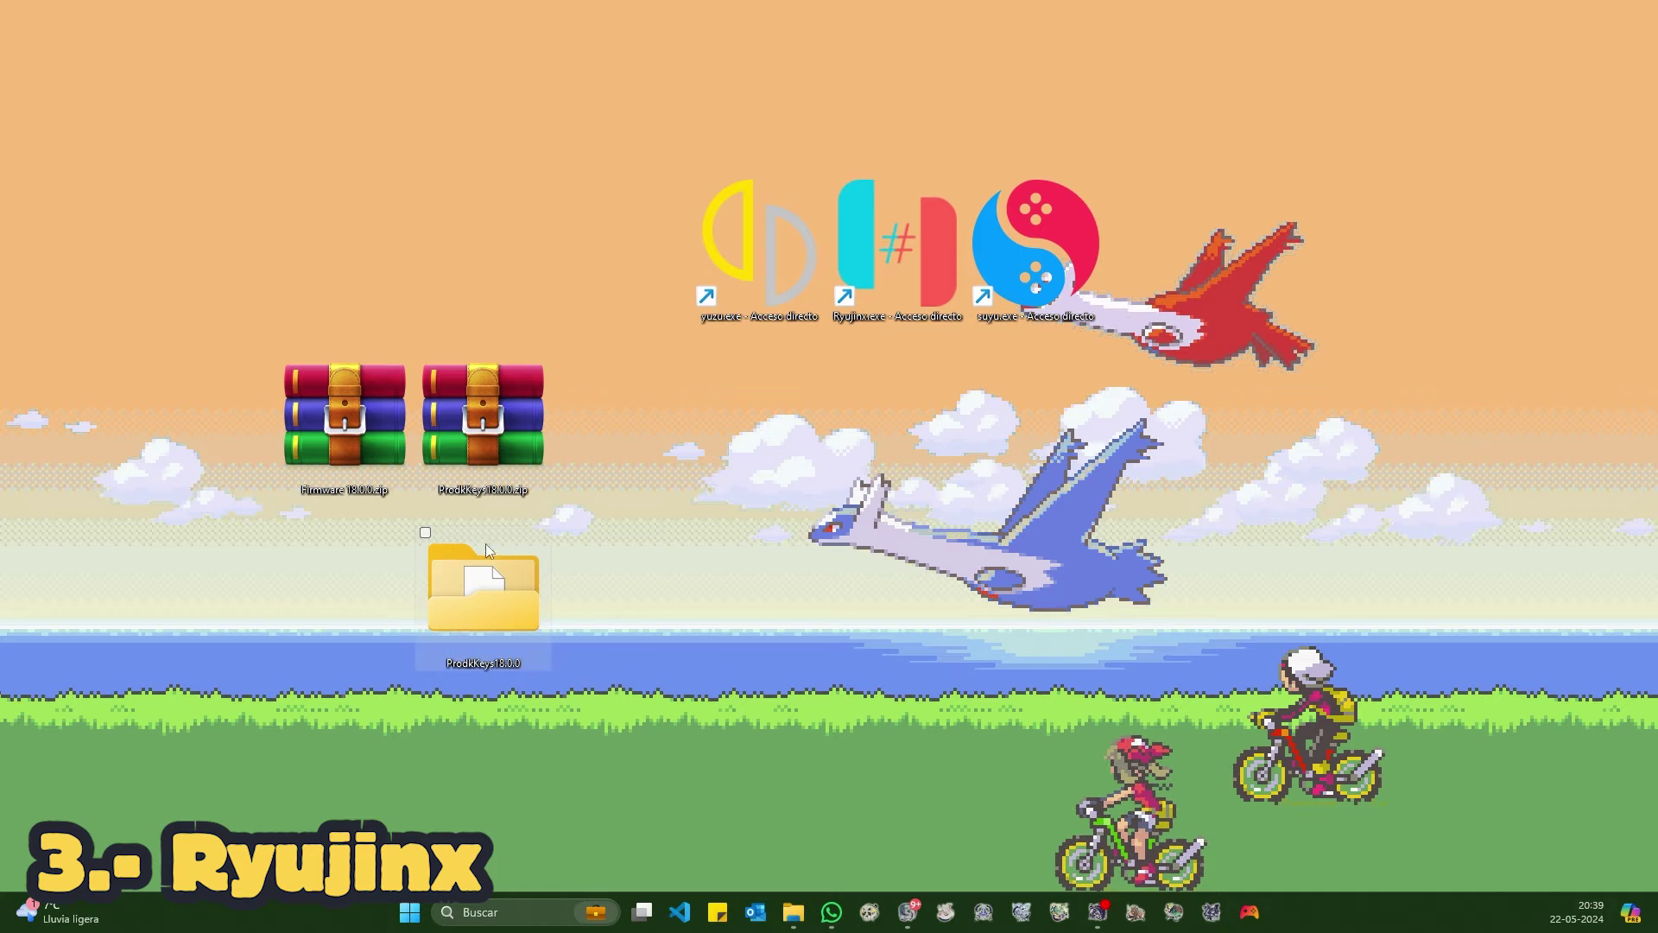
left_click(470, 570)
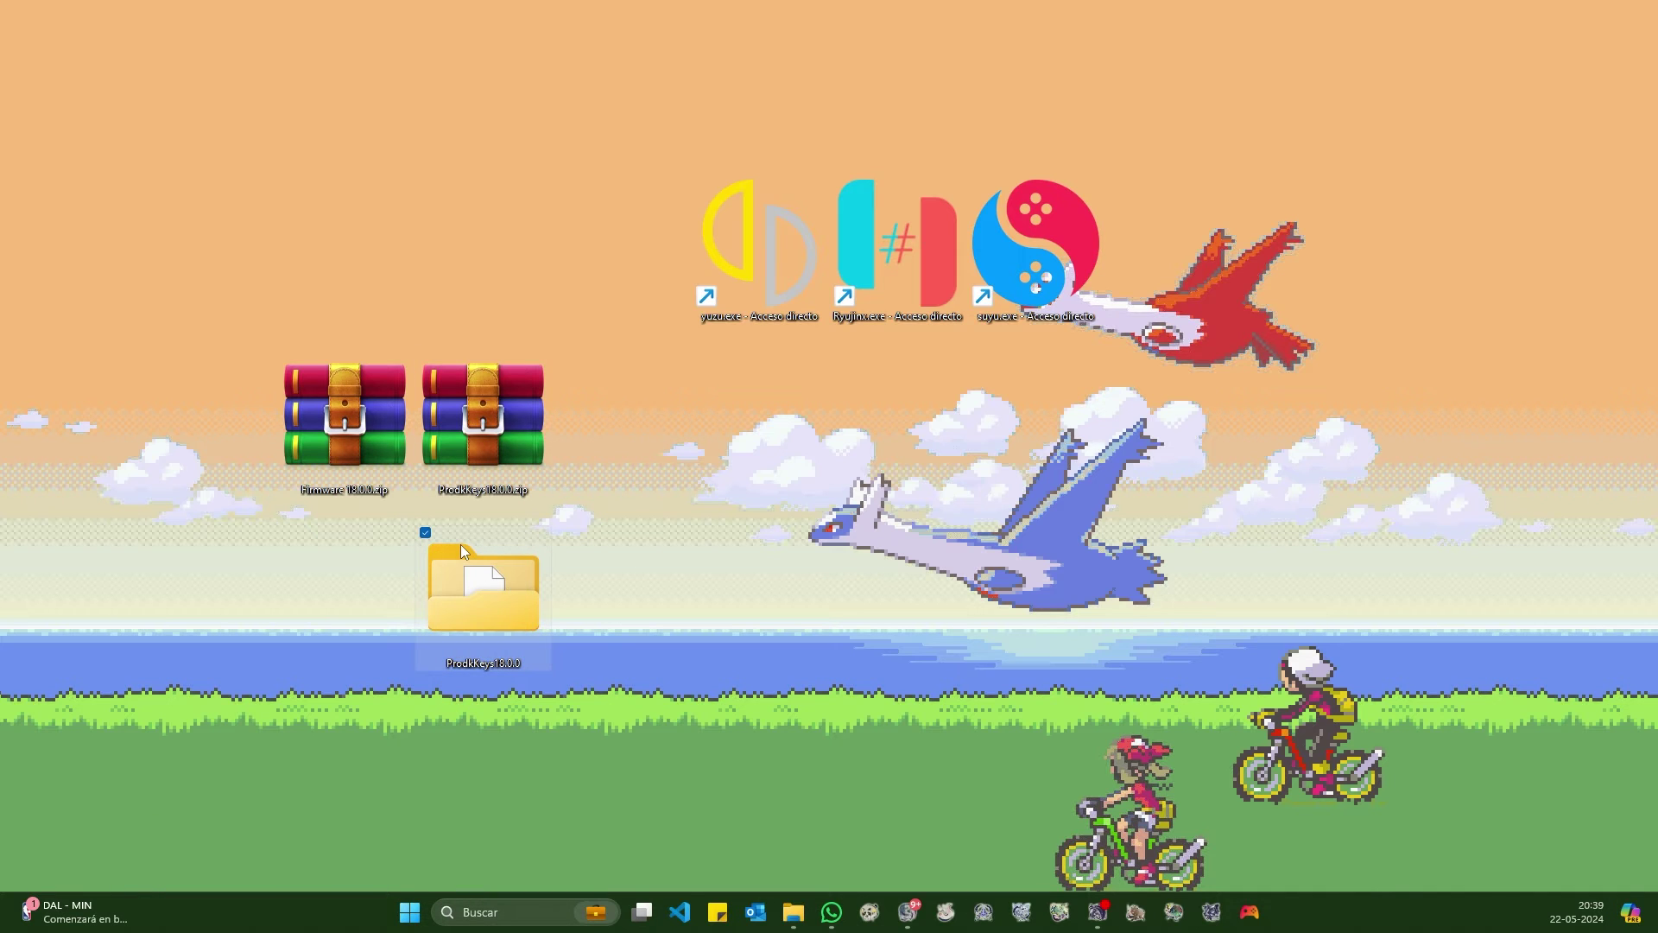
key("Delete")
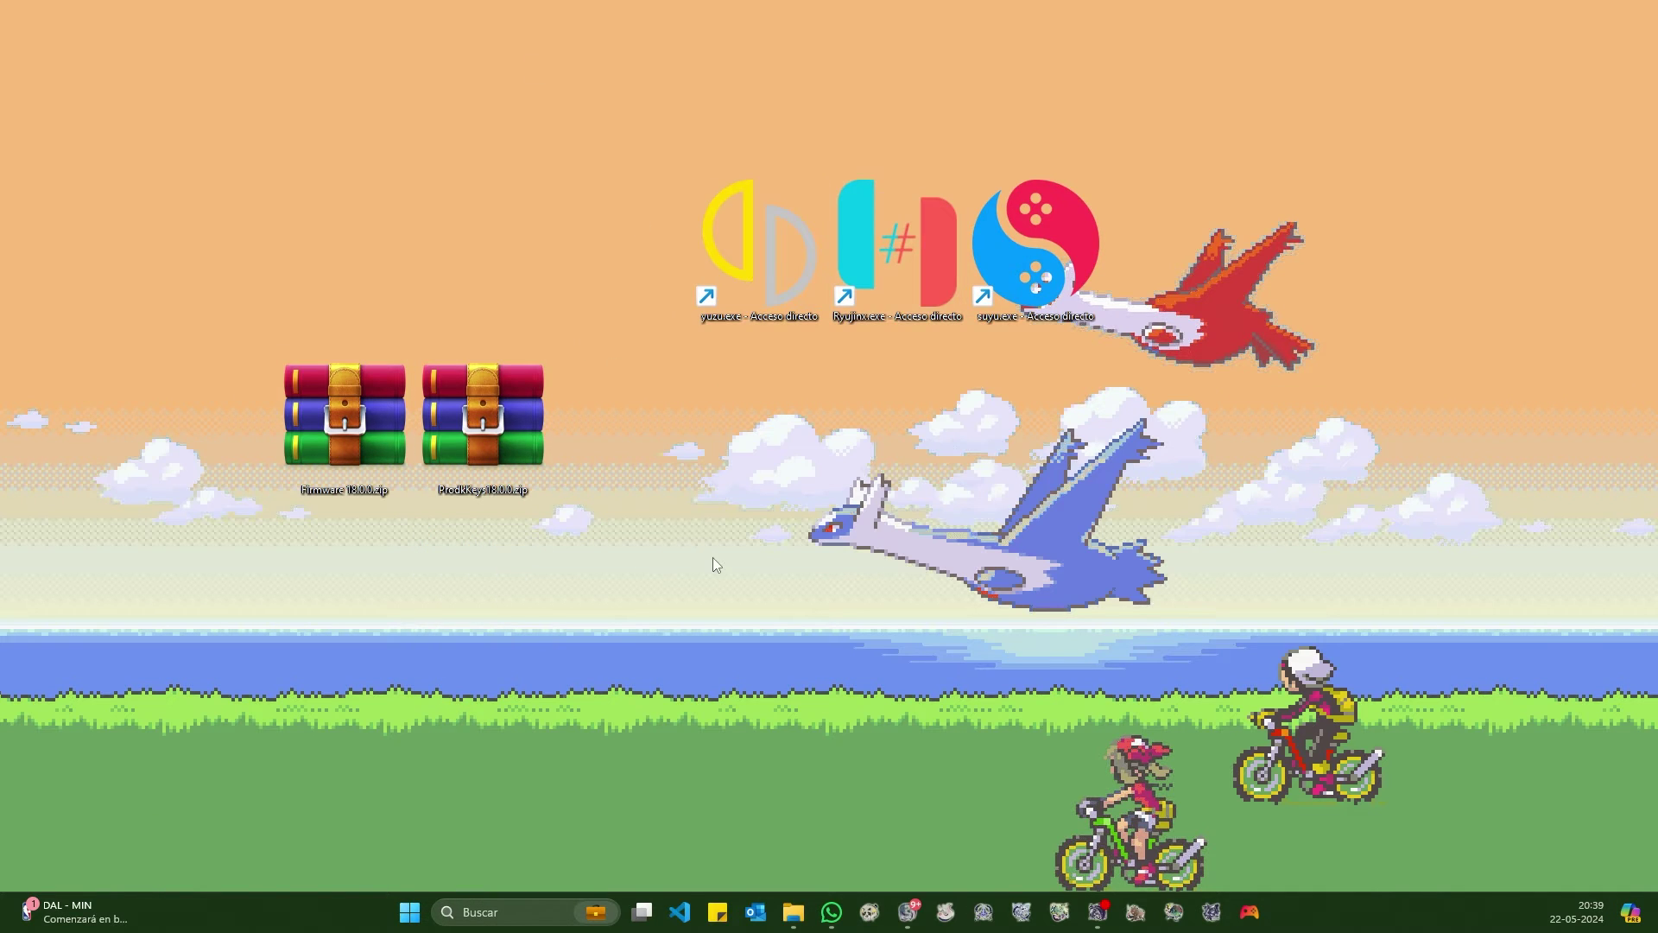
Start Ryujinx from its desktop shortcut and open the system folder inside its data folder.
double_click(890, 259)
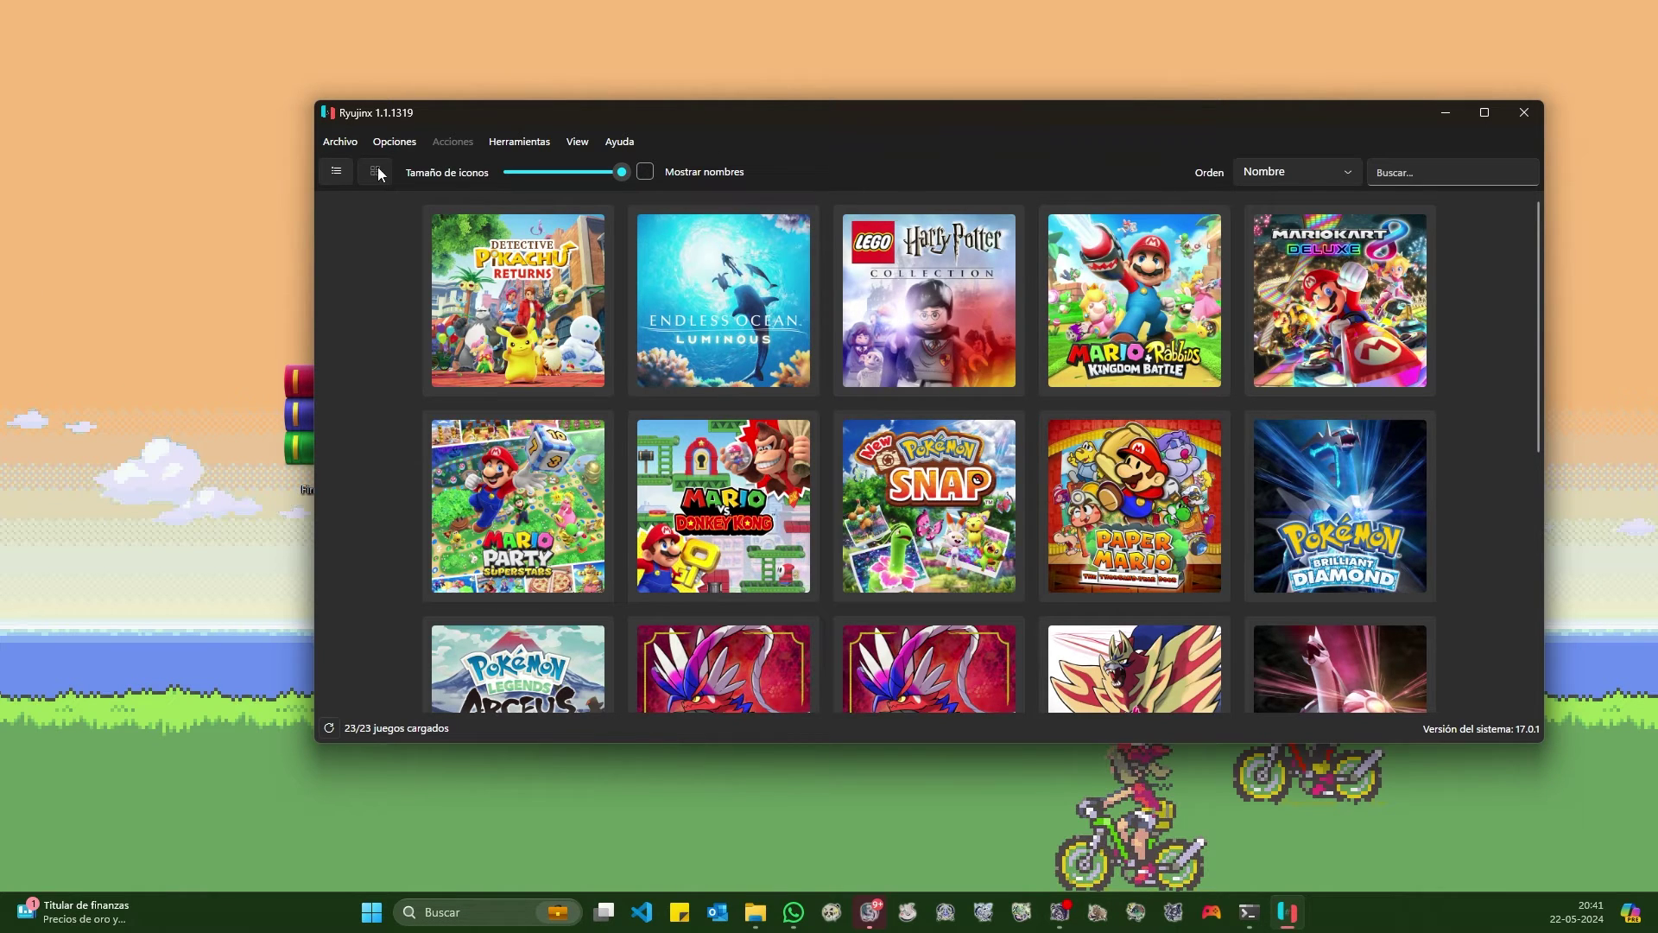
left_click(335, 142)
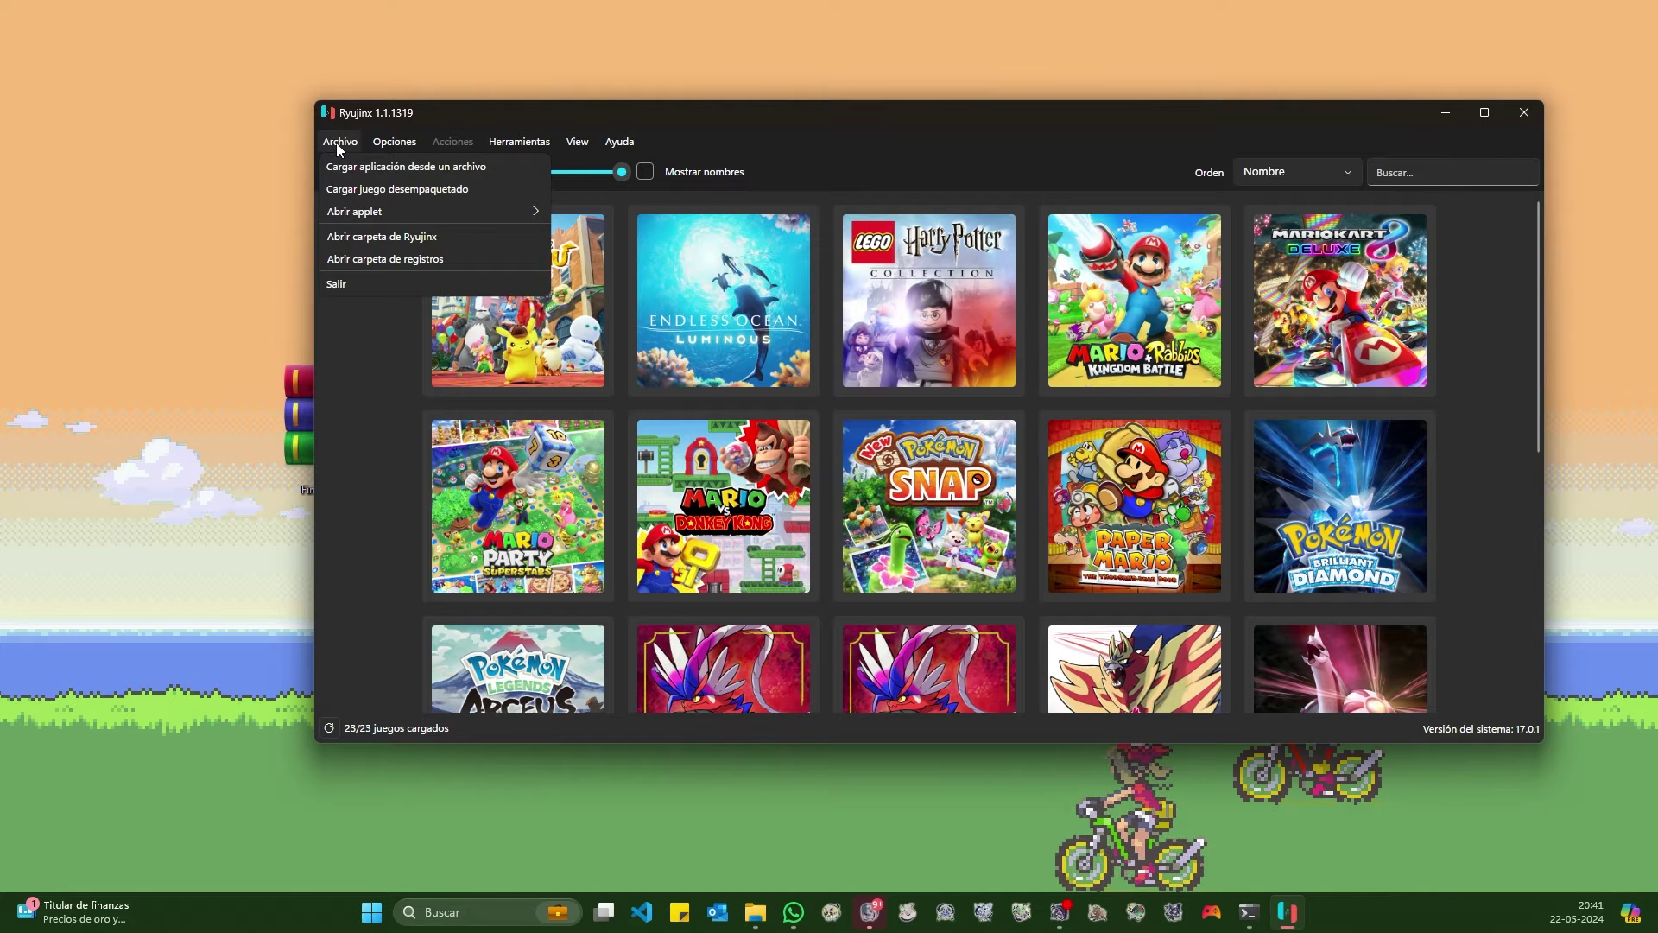
left_click(409, 242)
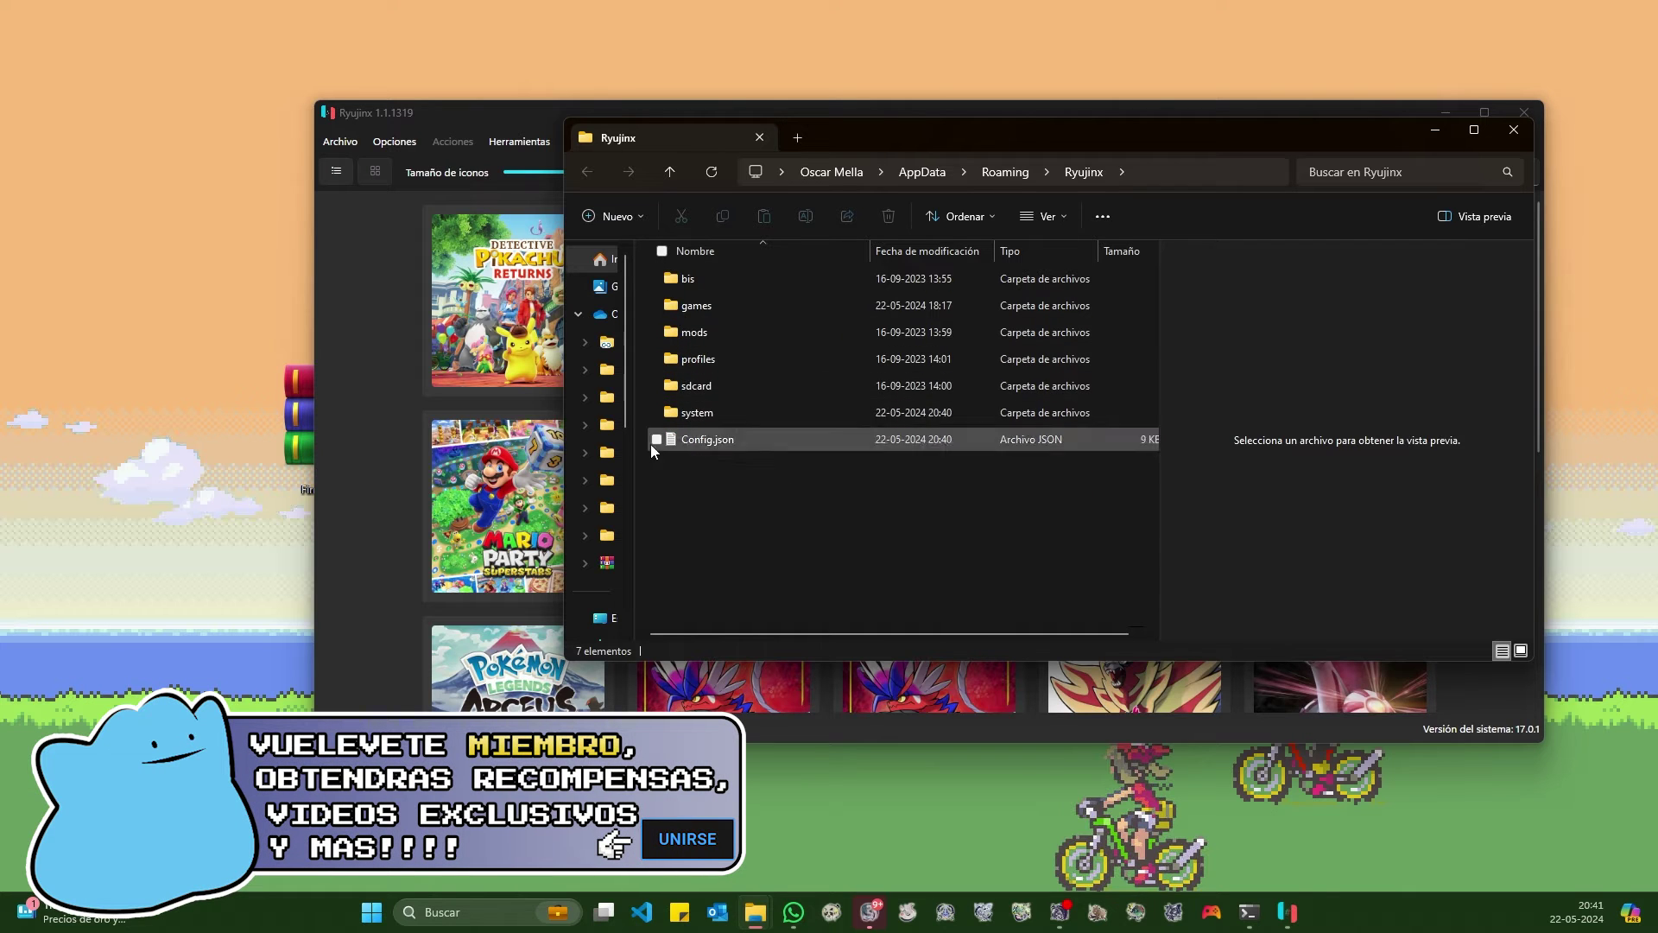
double_click(672, 409)
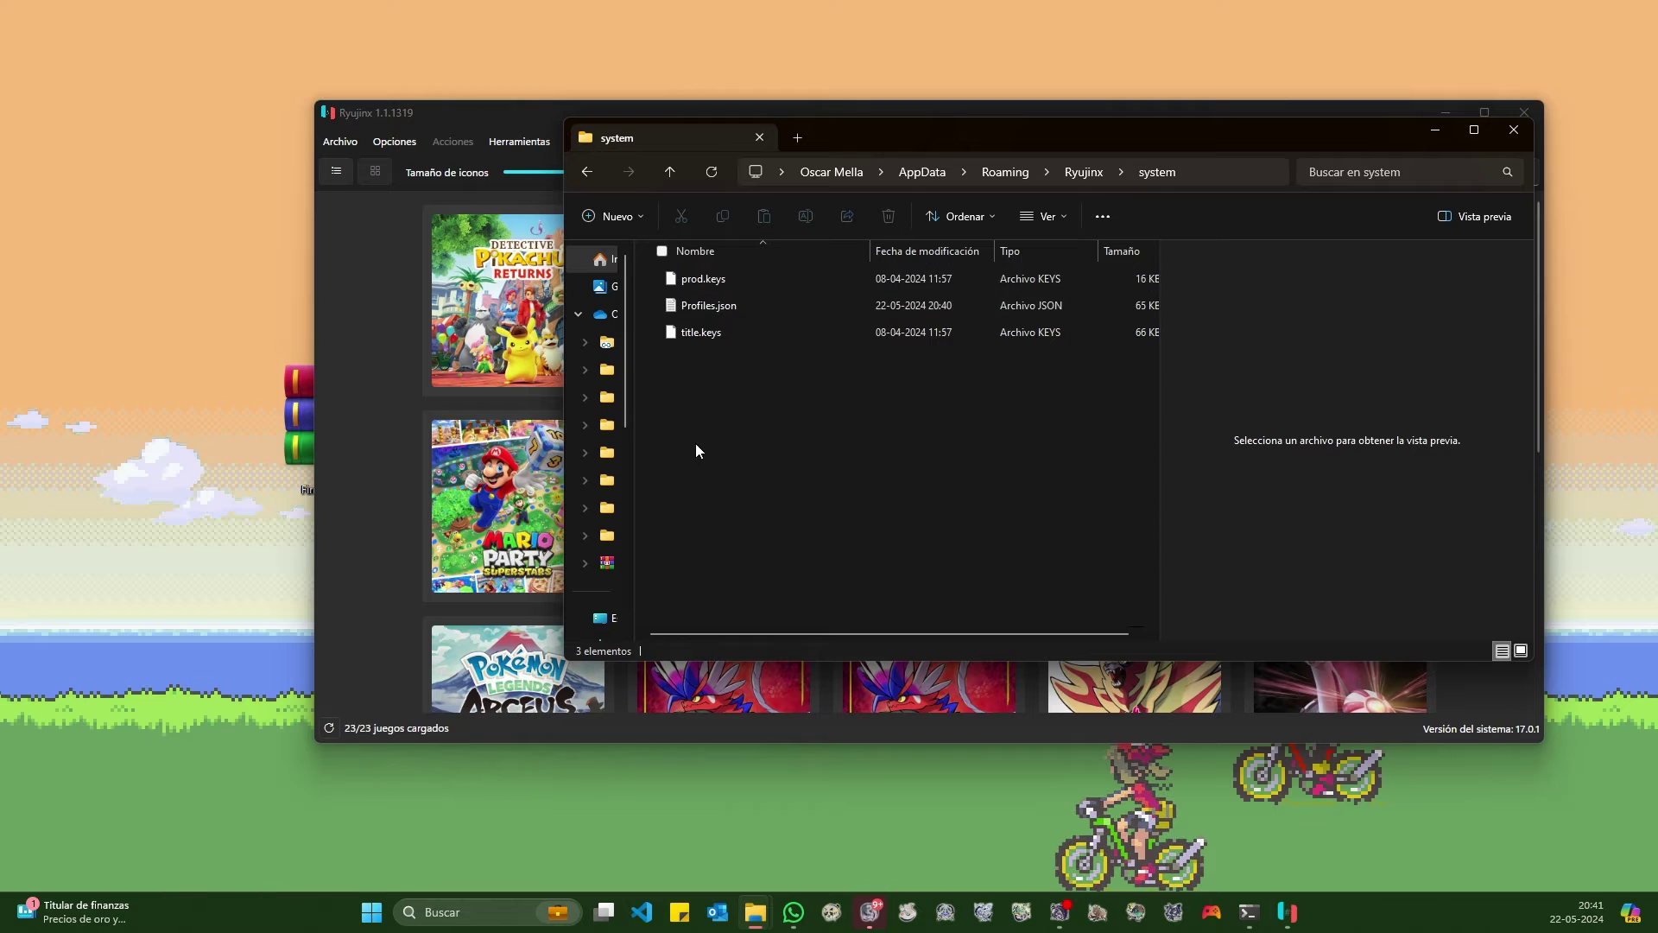
Copy prod.keys and title.keys from ProdkKeys18.0.0.zip into Ryujinx's system folder, replacing the existing files, and put both windows away.
left_click(502, 116)
left_click(1445, 112)
left_click(494, 420)
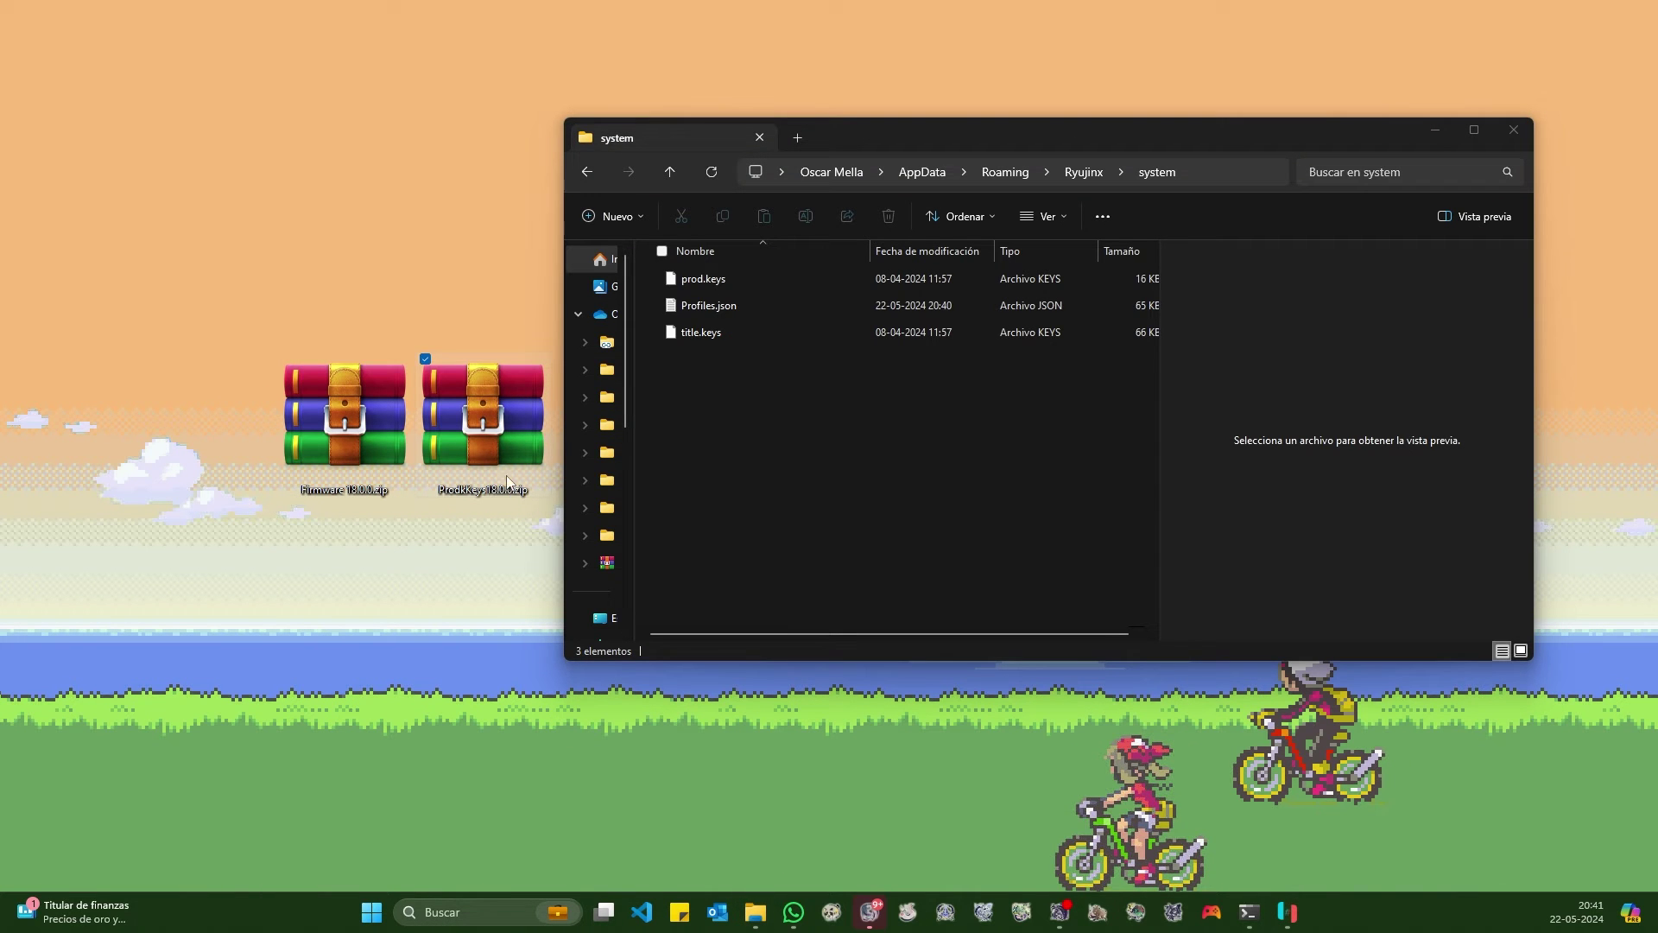
double_click(479, 418)
left_click_drag(170, 338, 912, 430)
left_click(748, 316)
left_click(505, 155)
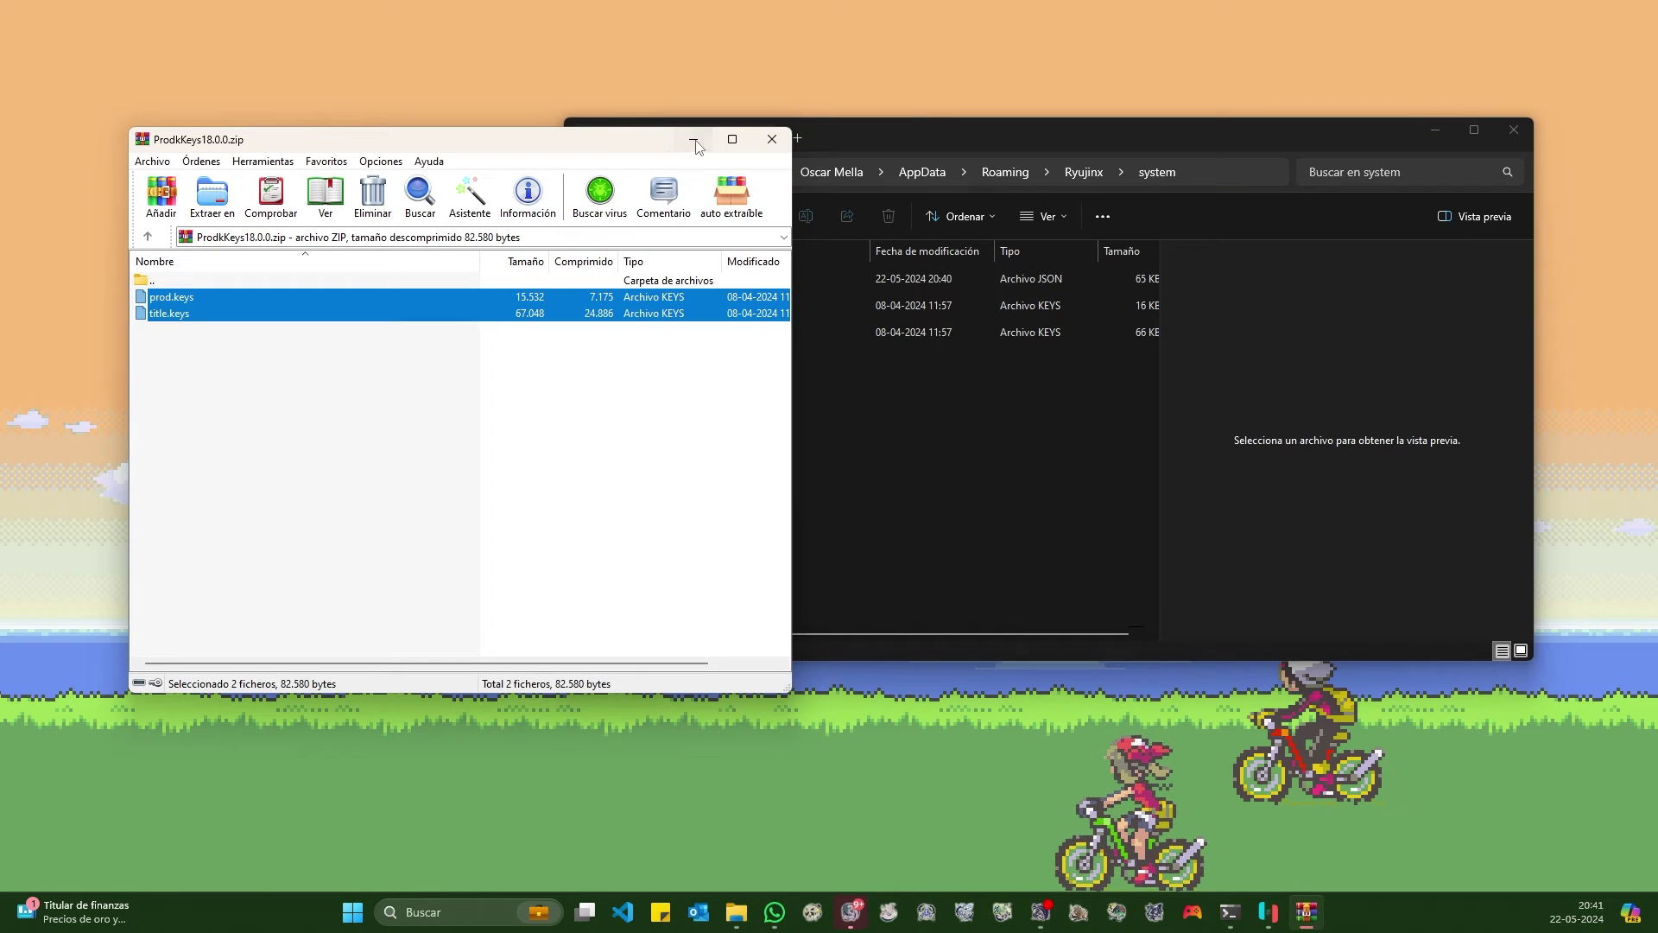
left_click(693, 142)
left_click(1515, 132)
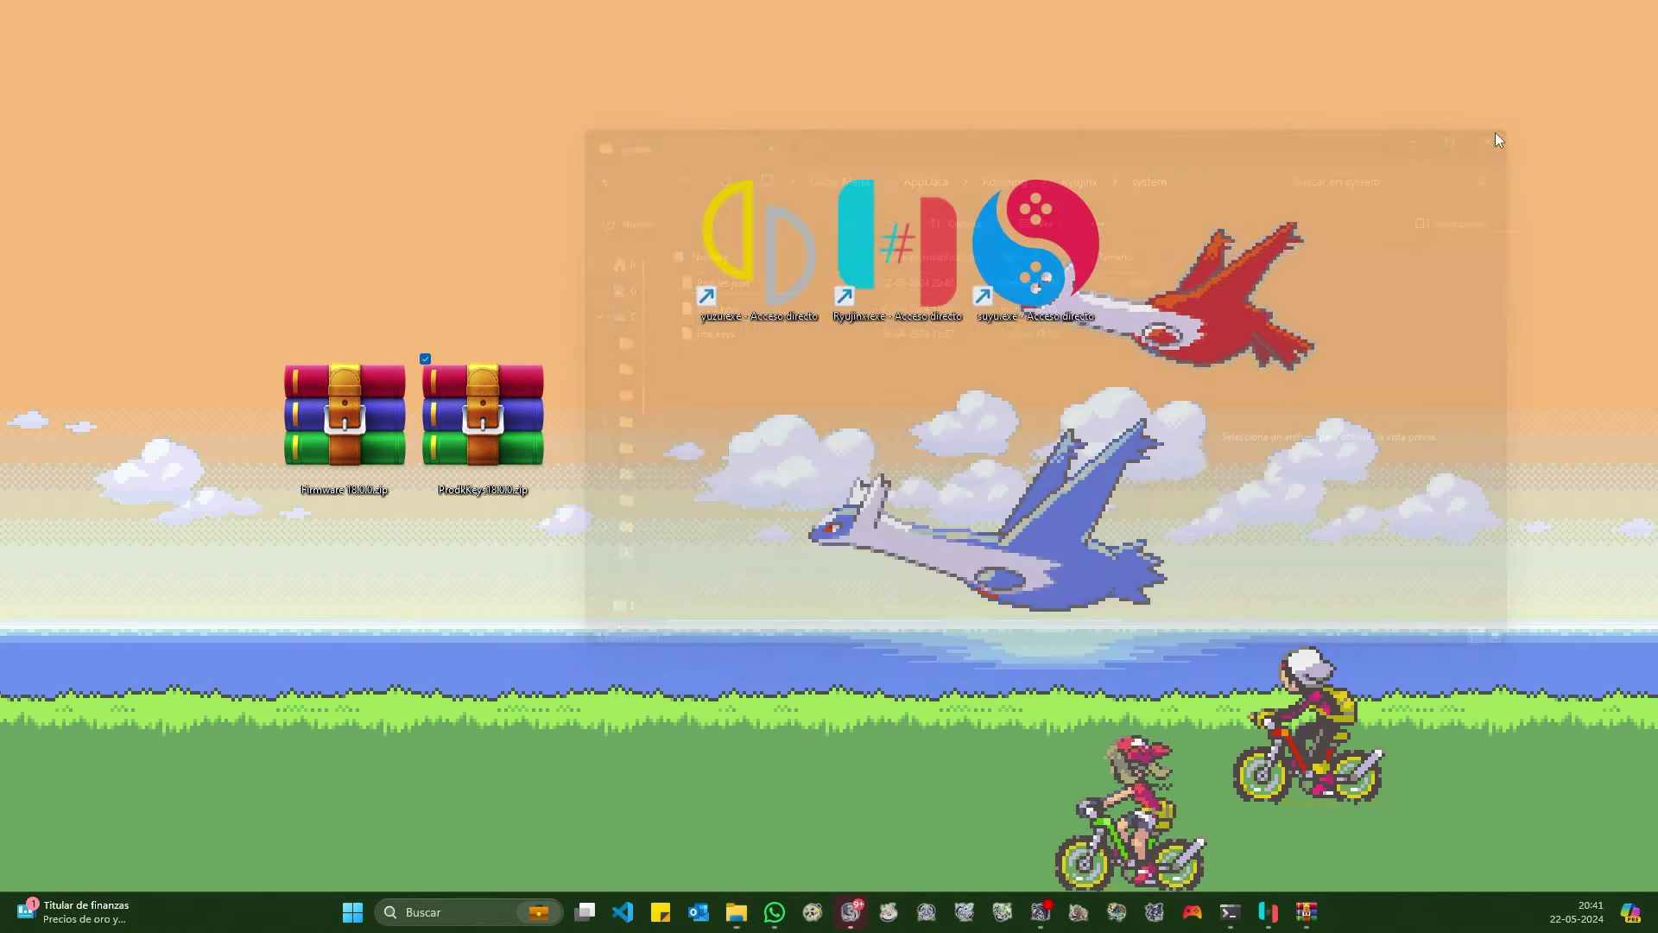
Install the firmware in Ryujinx from the desktop archive Firmware 18.0.0.zip, and close the emulator.
left_click(1268, 912)
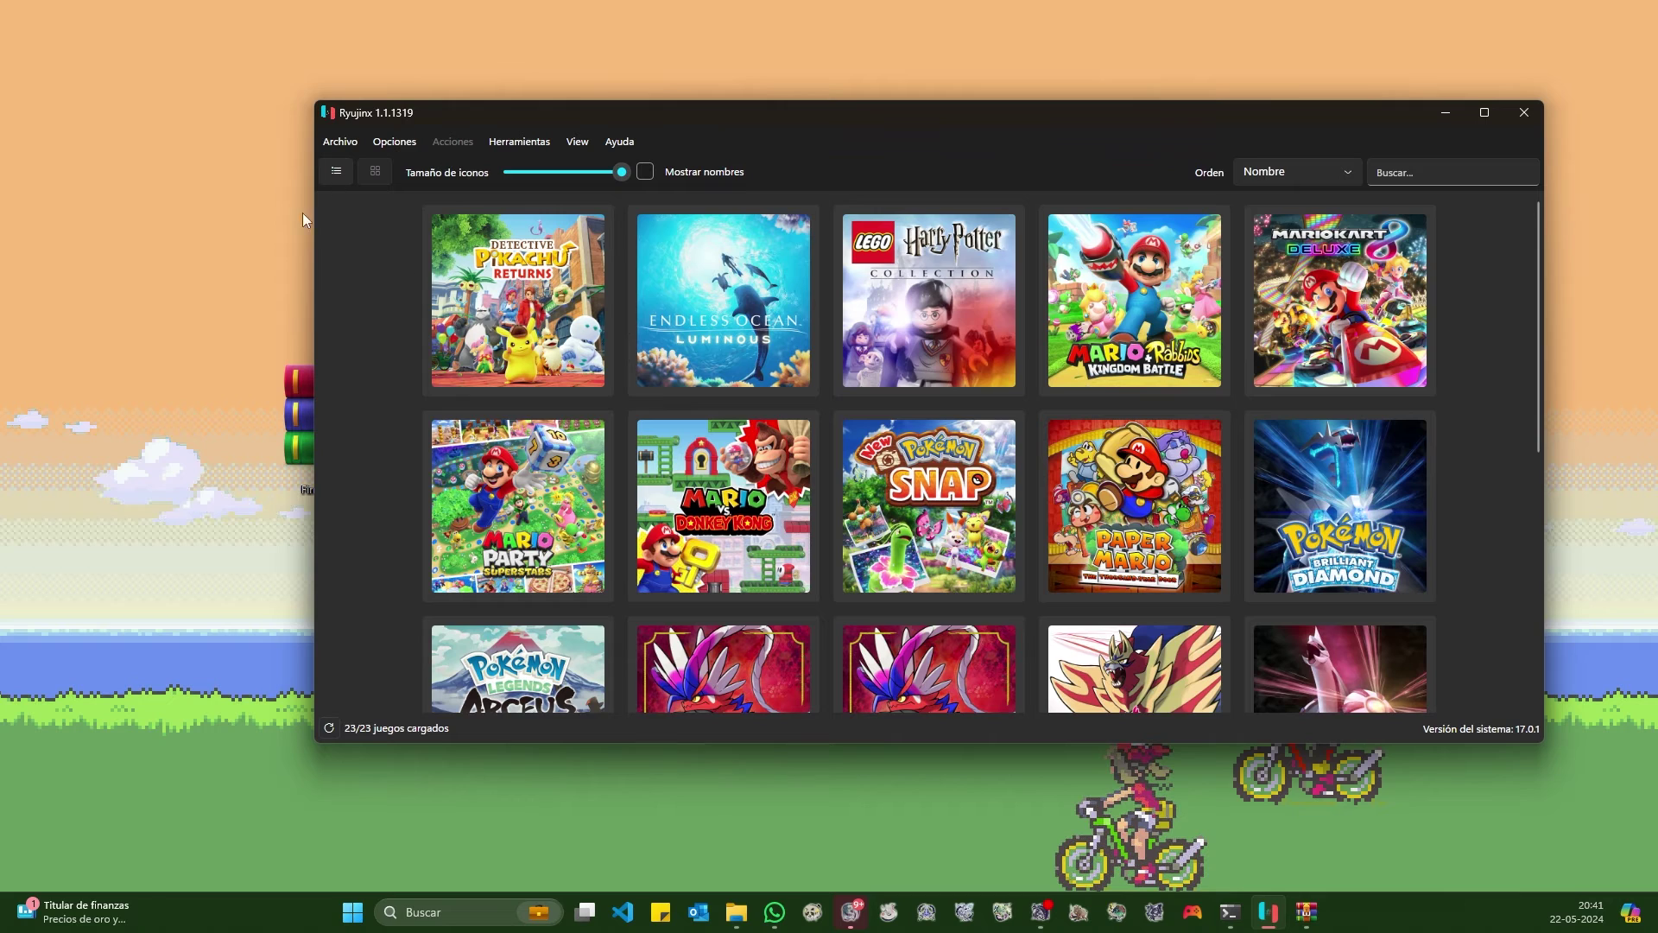
left_click(514, 142)
mouse_move(516, 171)
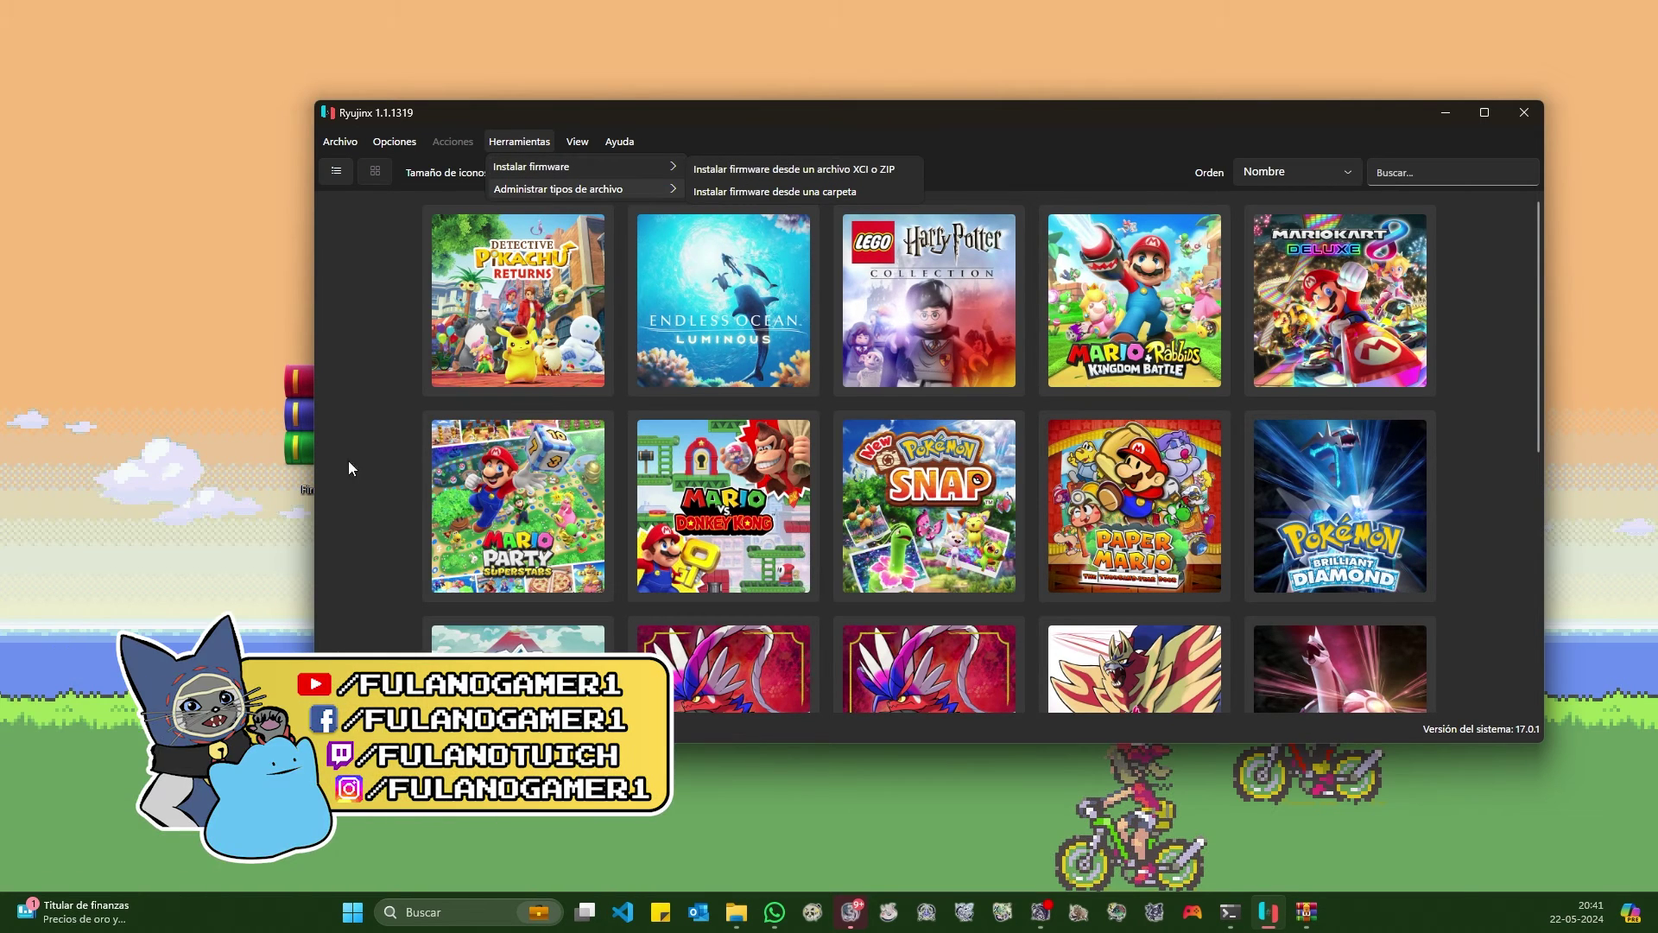
left_click(808, 165)
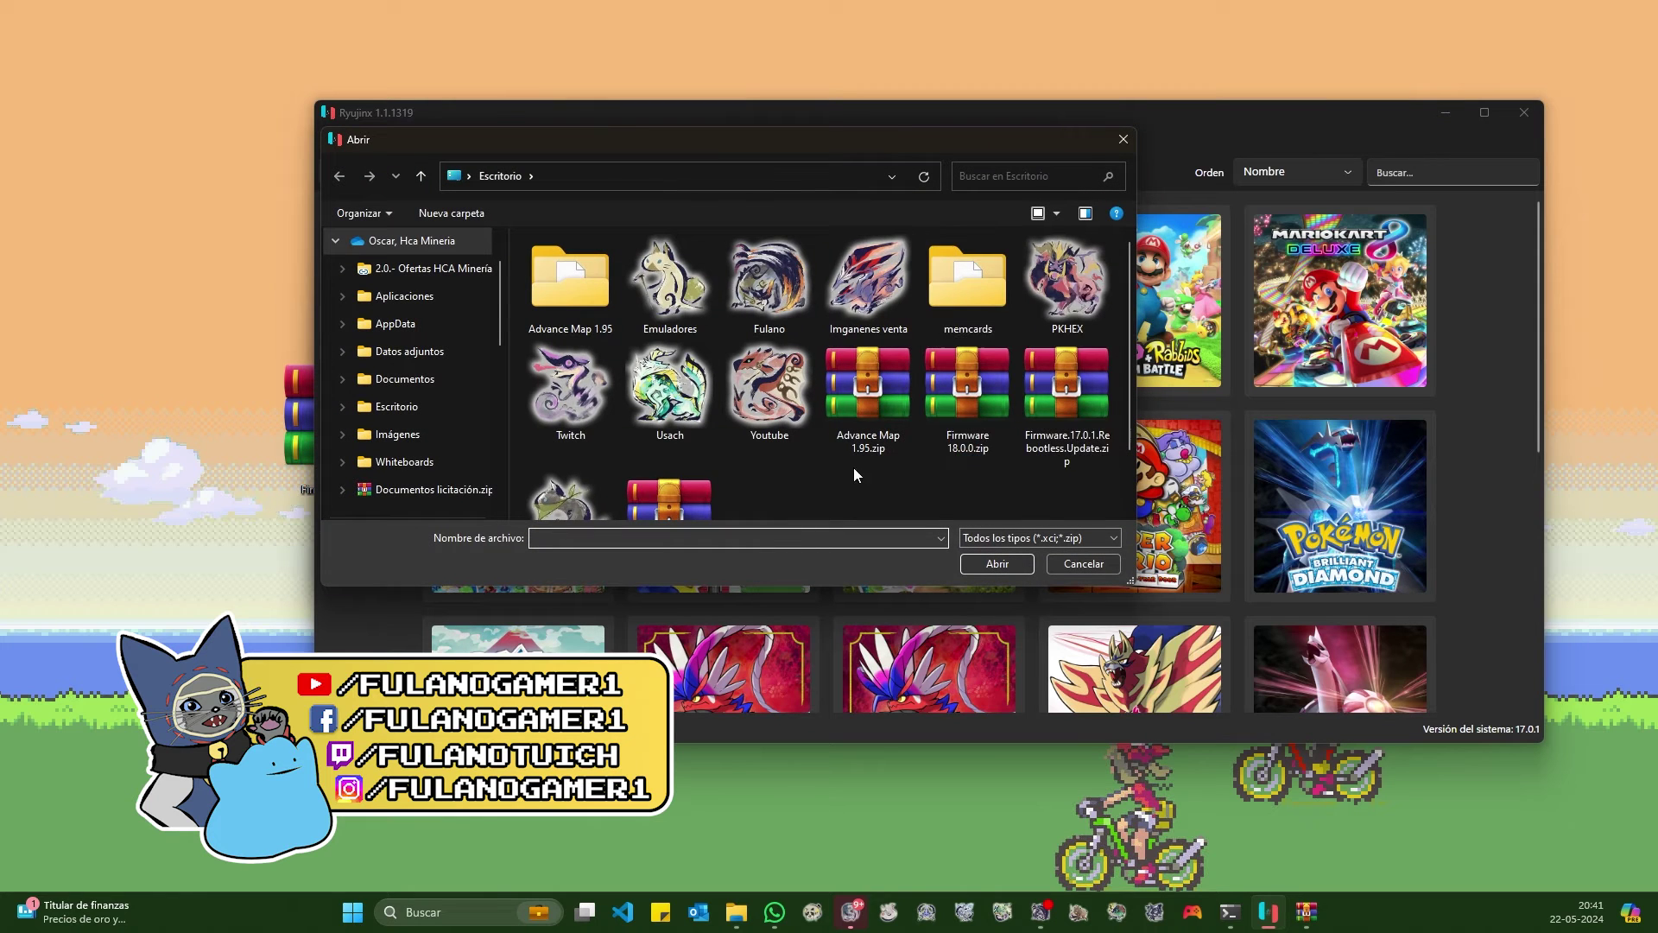
scroll(946, 394, "down", 1)
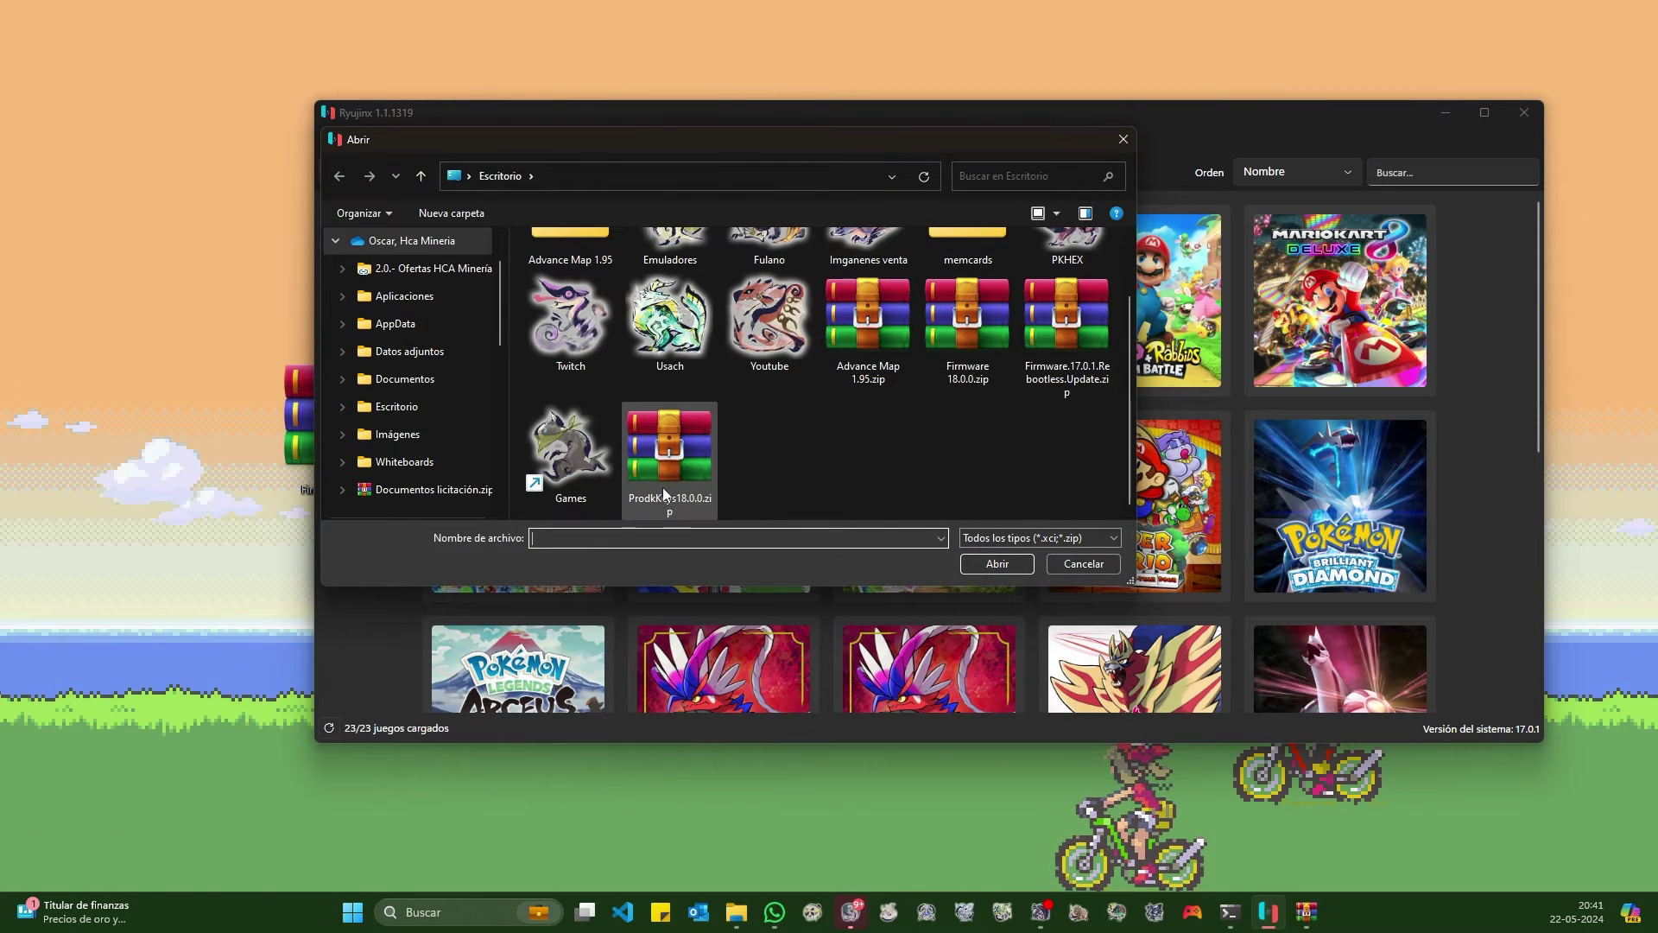
left_click(970, 386)
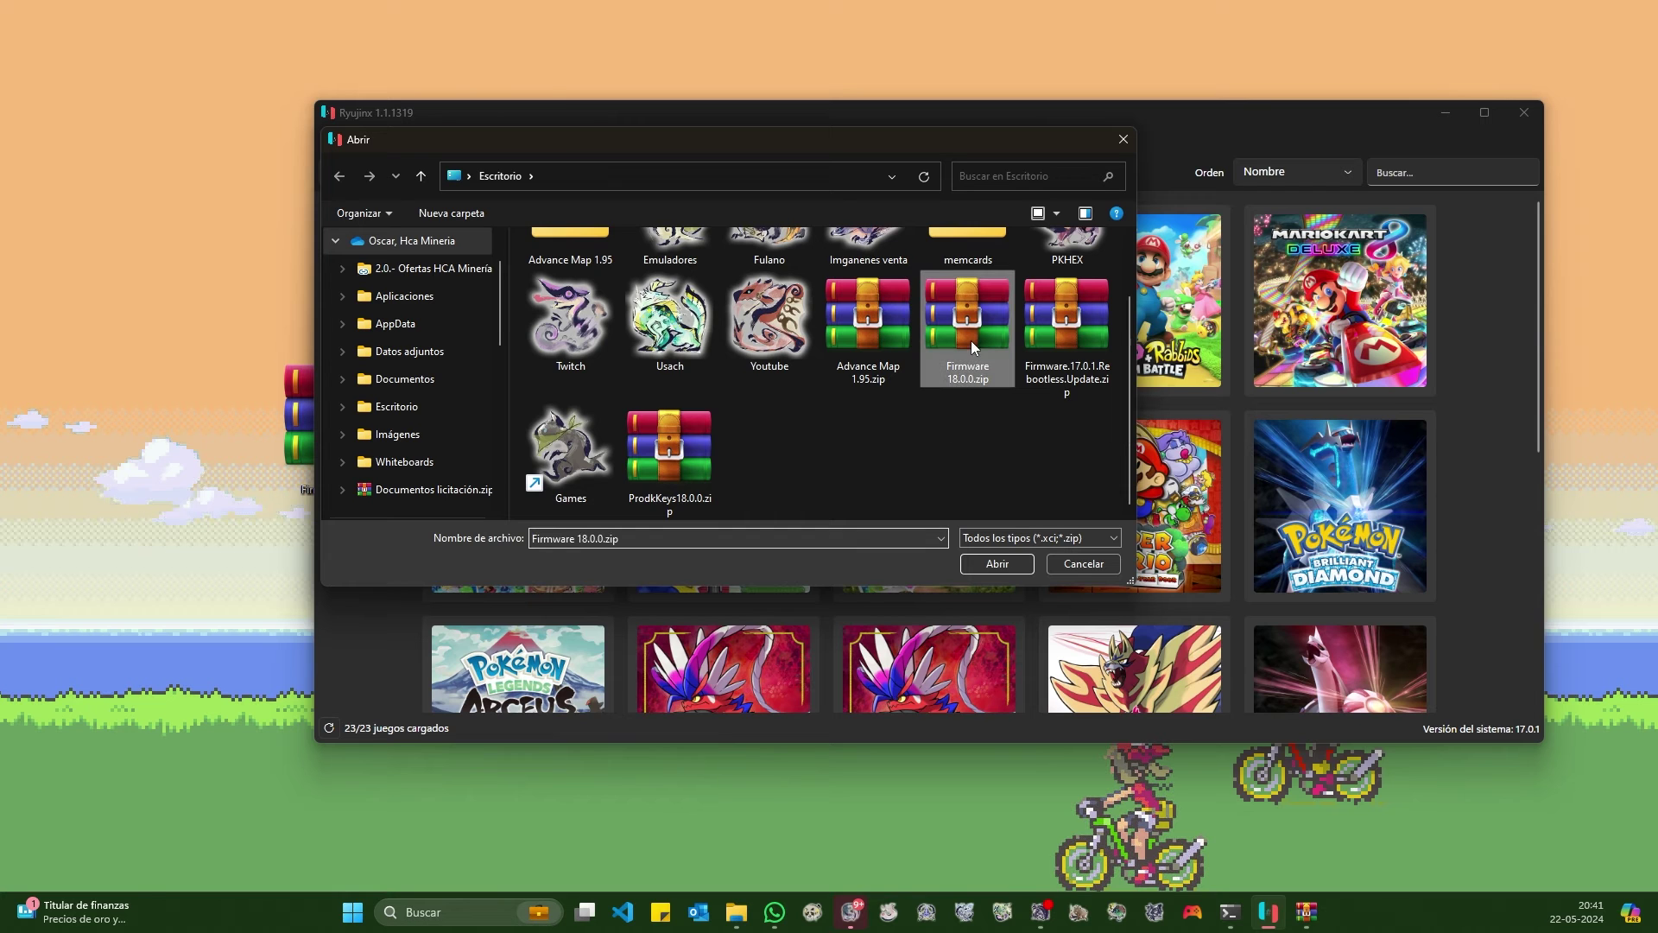
left_click(977, 562)
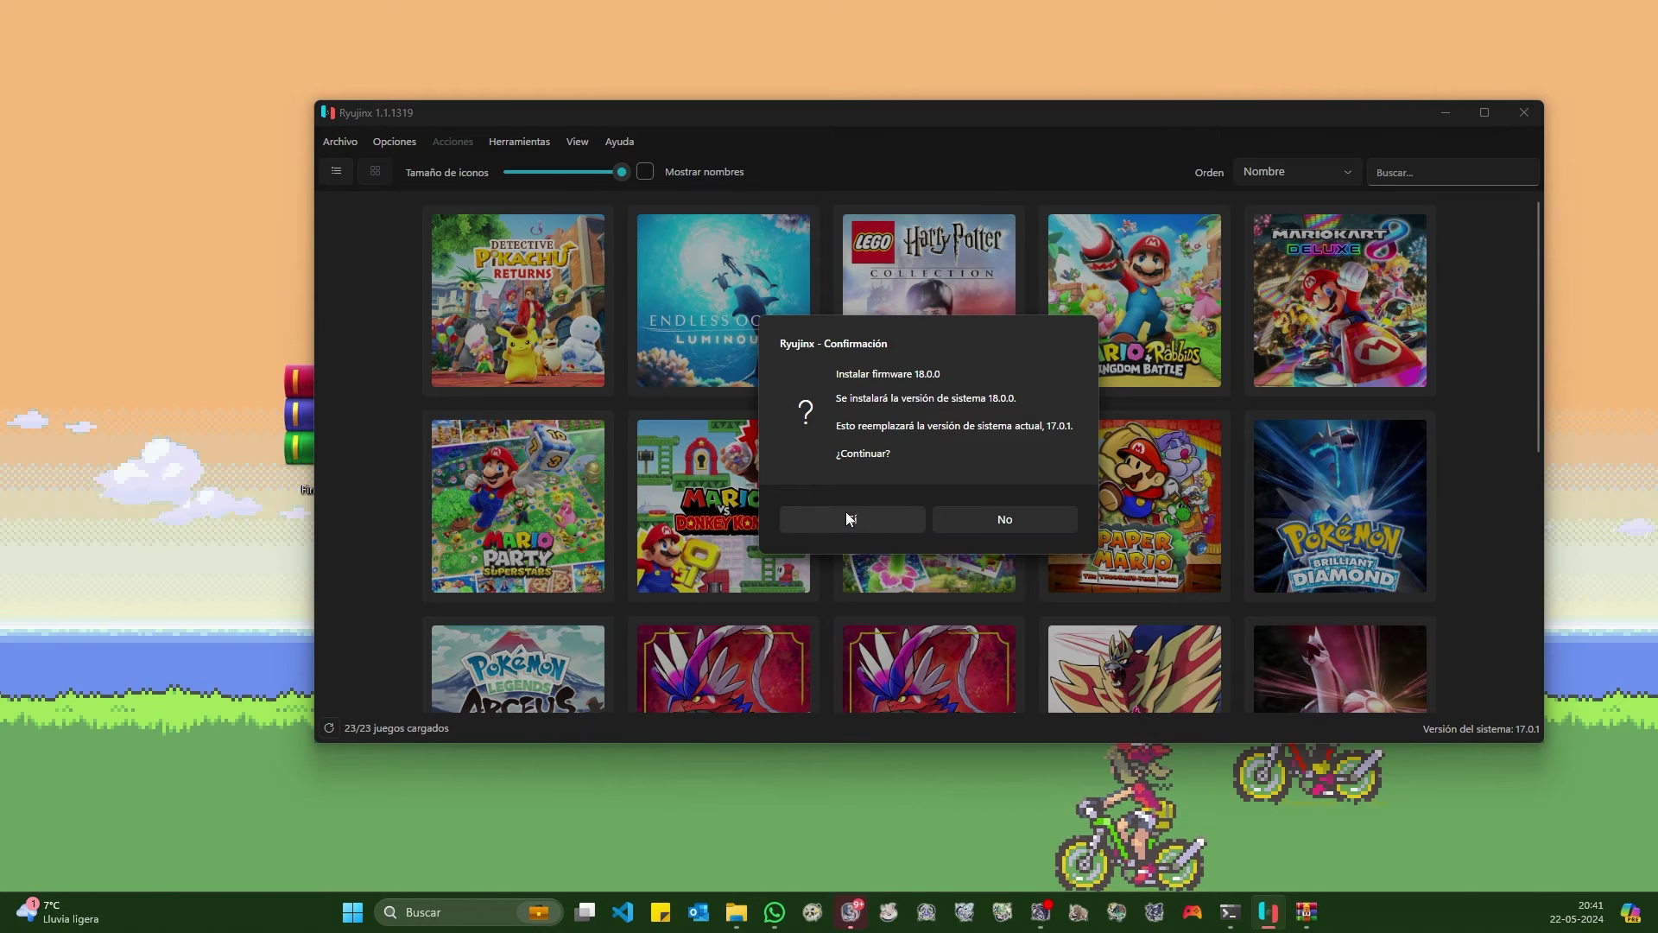
left_click(853, 519)
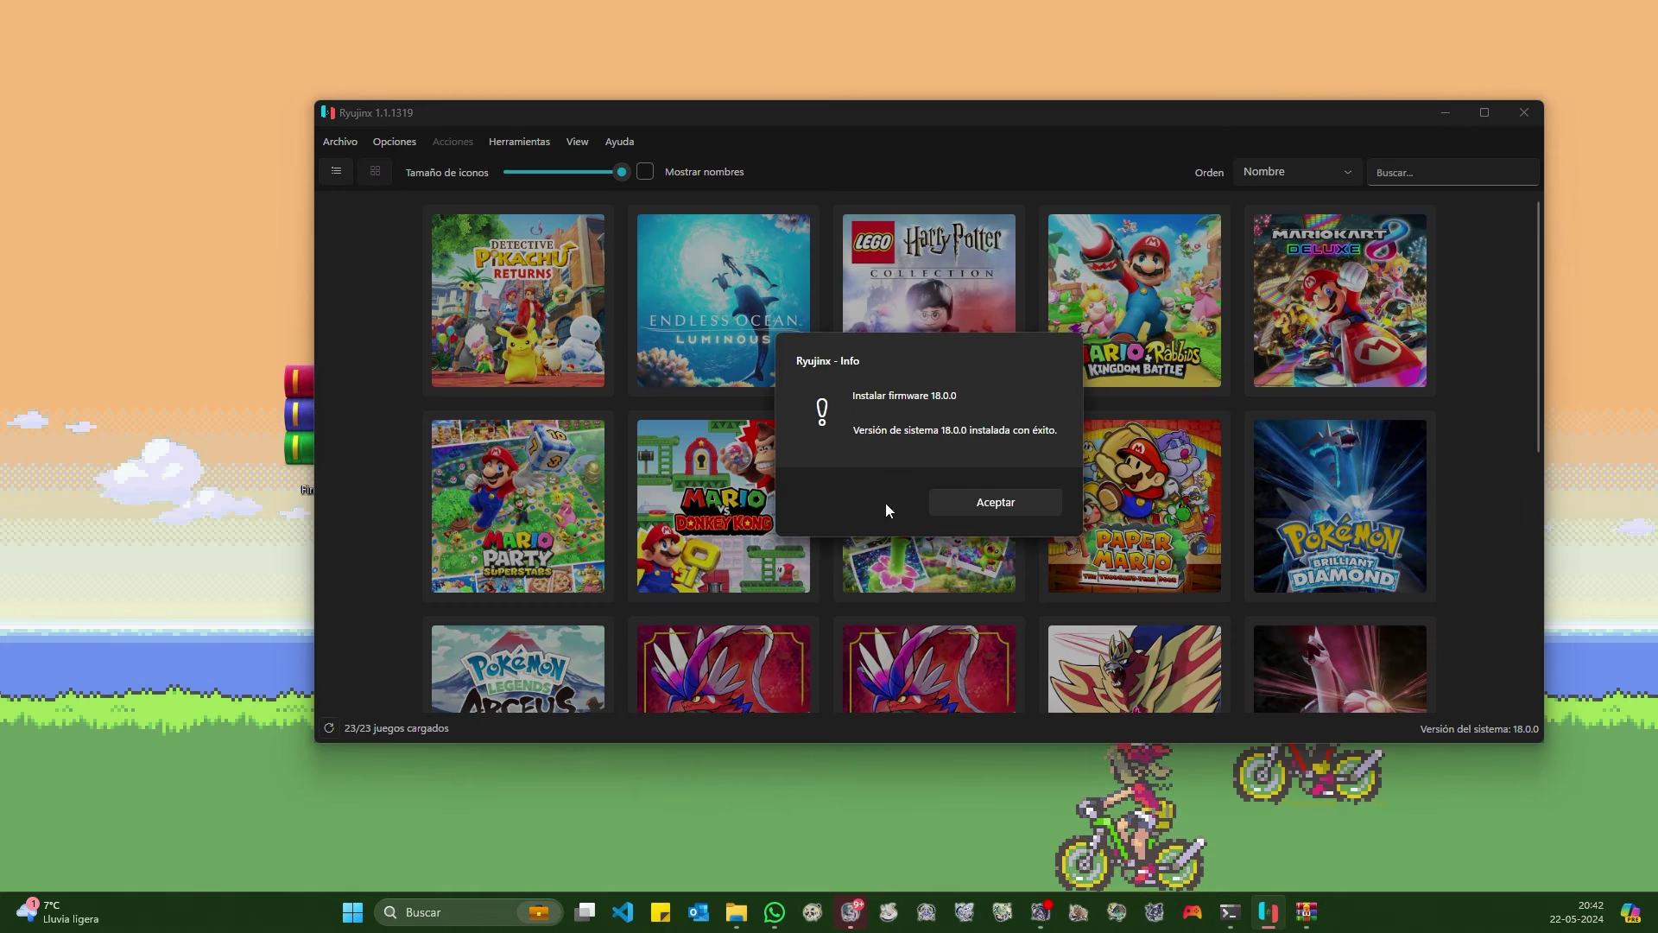
left_click(974, 501)
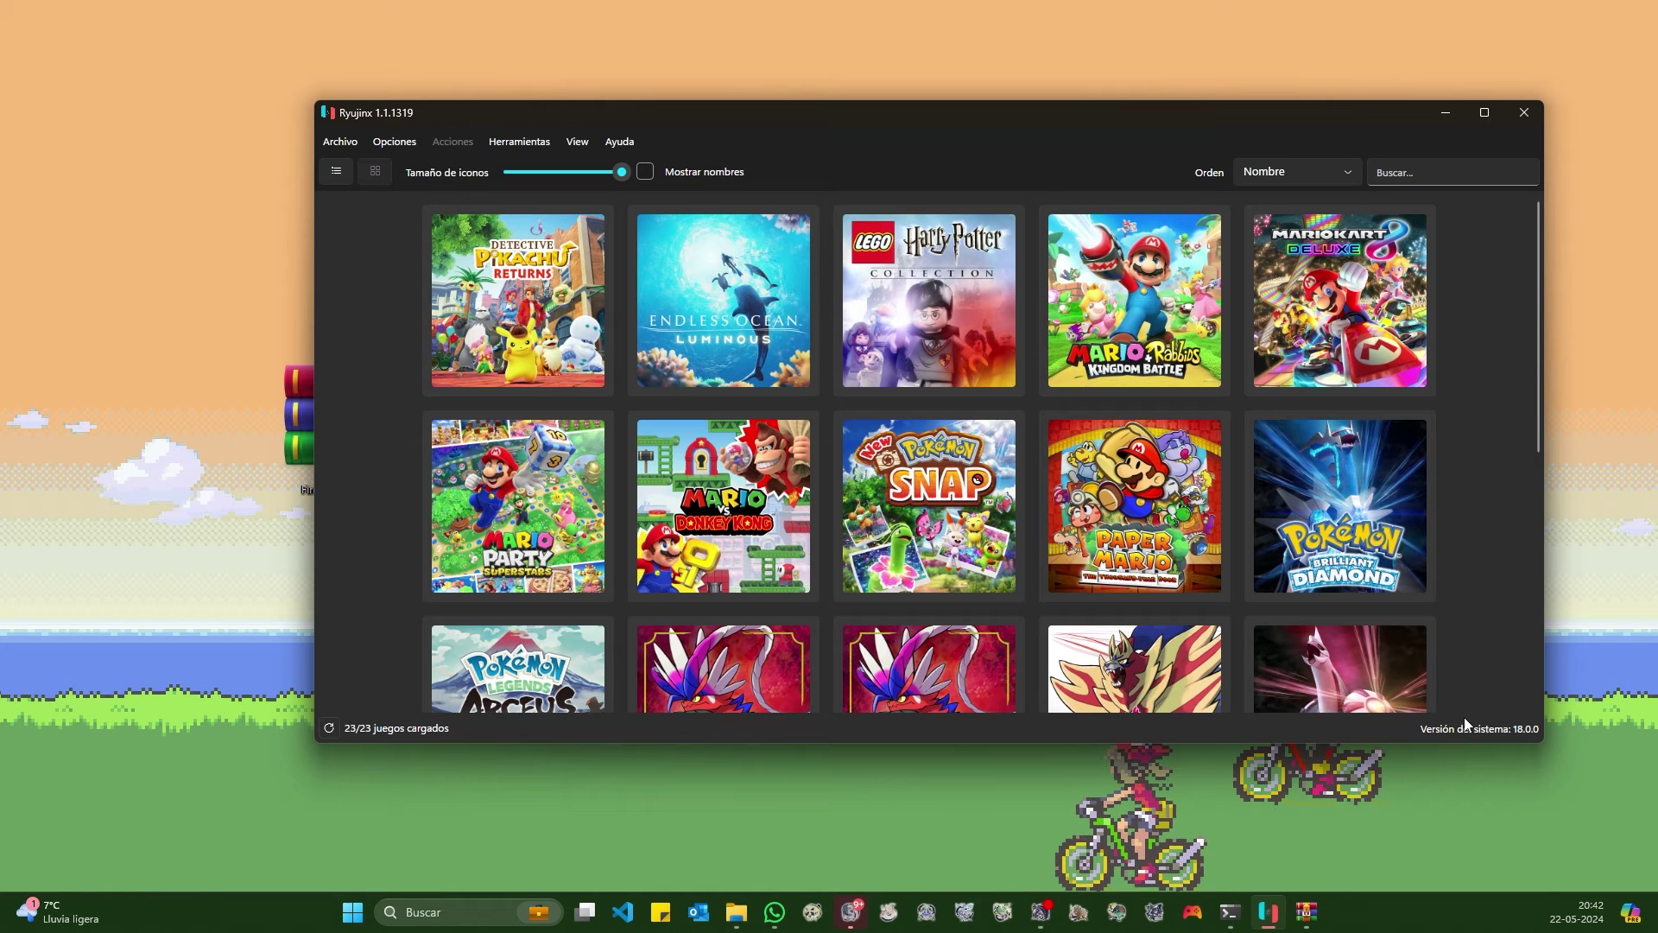
left_click(1524, 112)
Move the Firmware 18.0.0.zip and ProdkKeys18.0.0.zip archives together out of the visible desktop area.
left_click_drag(573, 553, 630, 620)
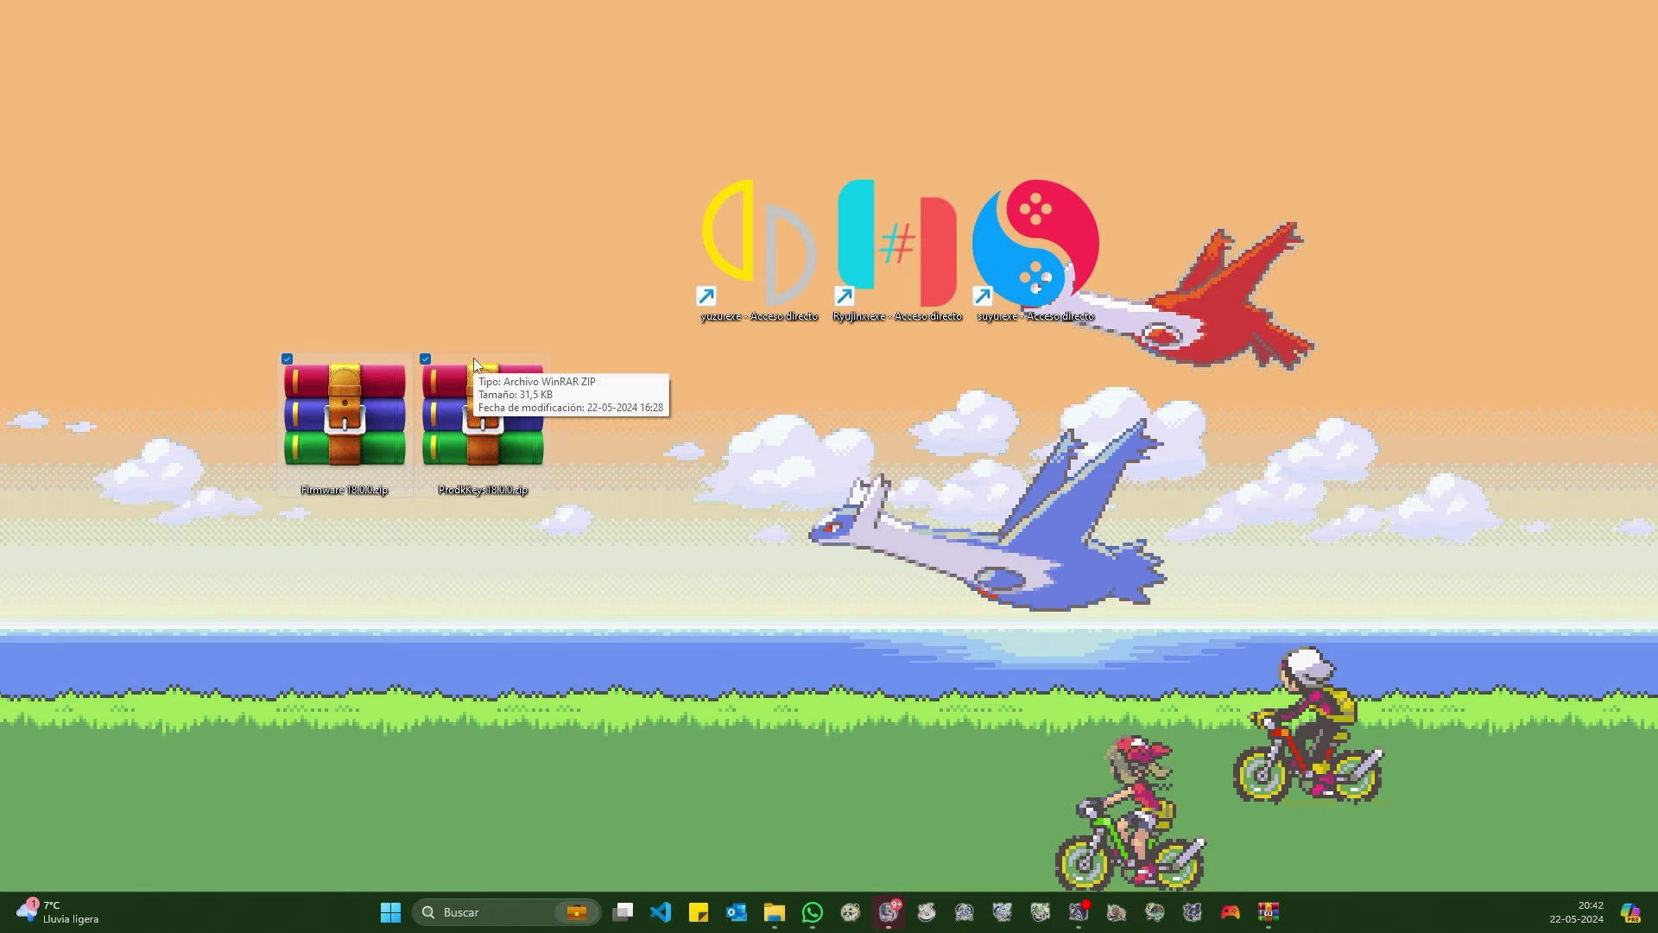
left_click_drag(474, 358, 0, 432)
left_click_drag(609, 116, 1153, 333)
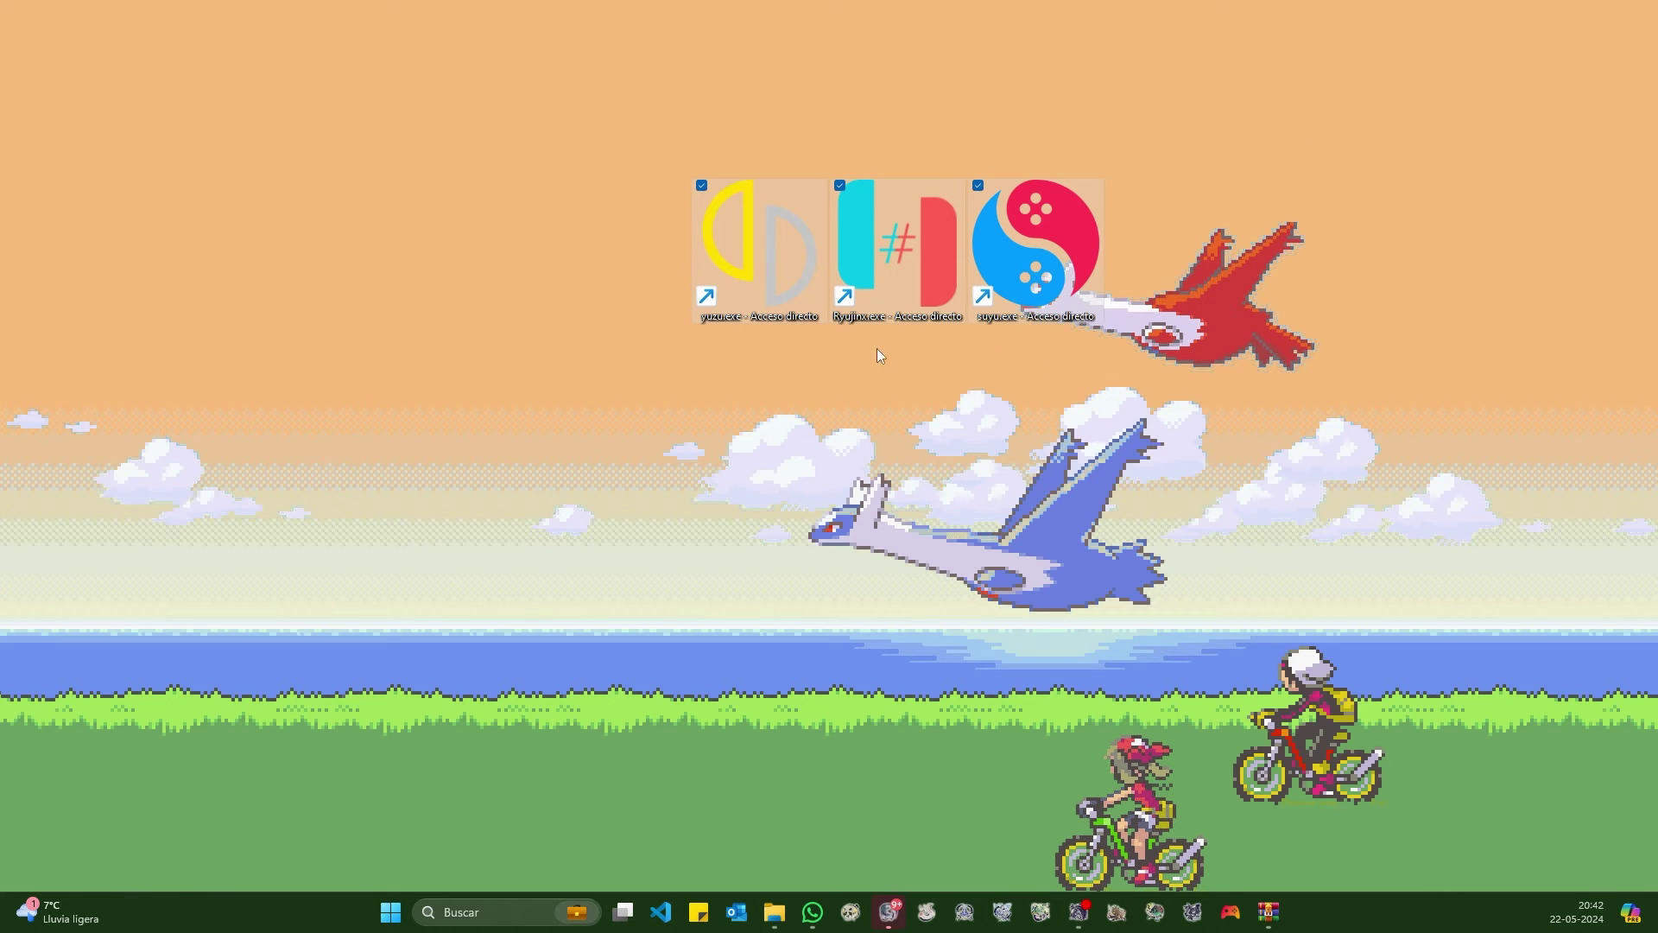
left_click_drag(630, 89, 1343, 555)
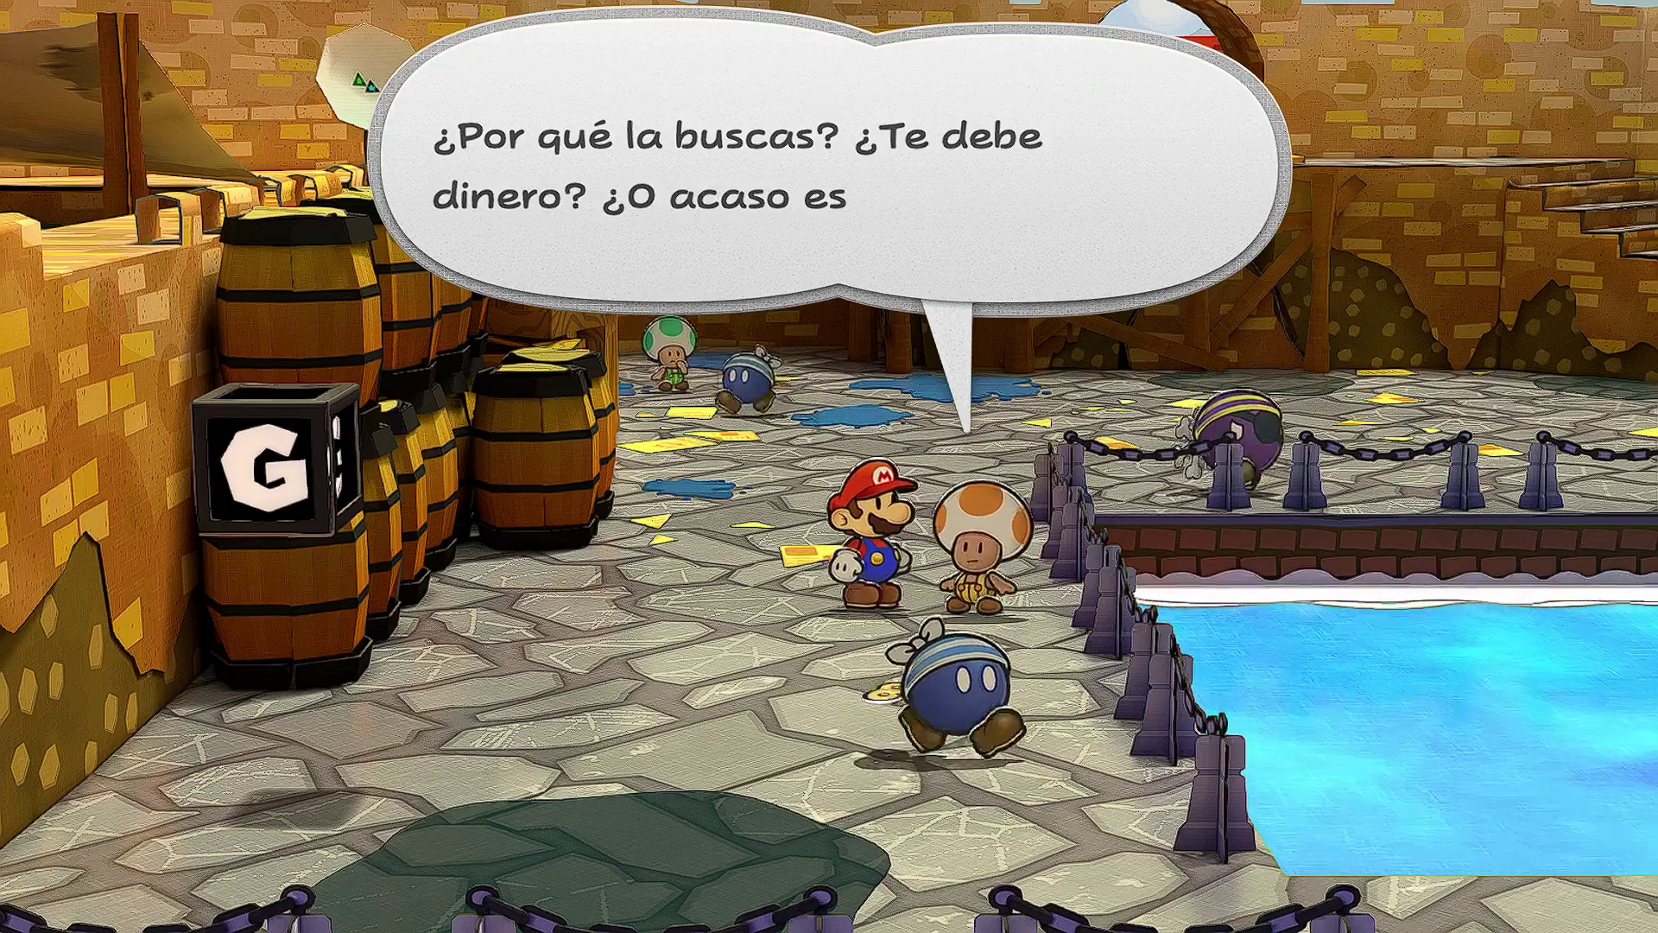
key("c")
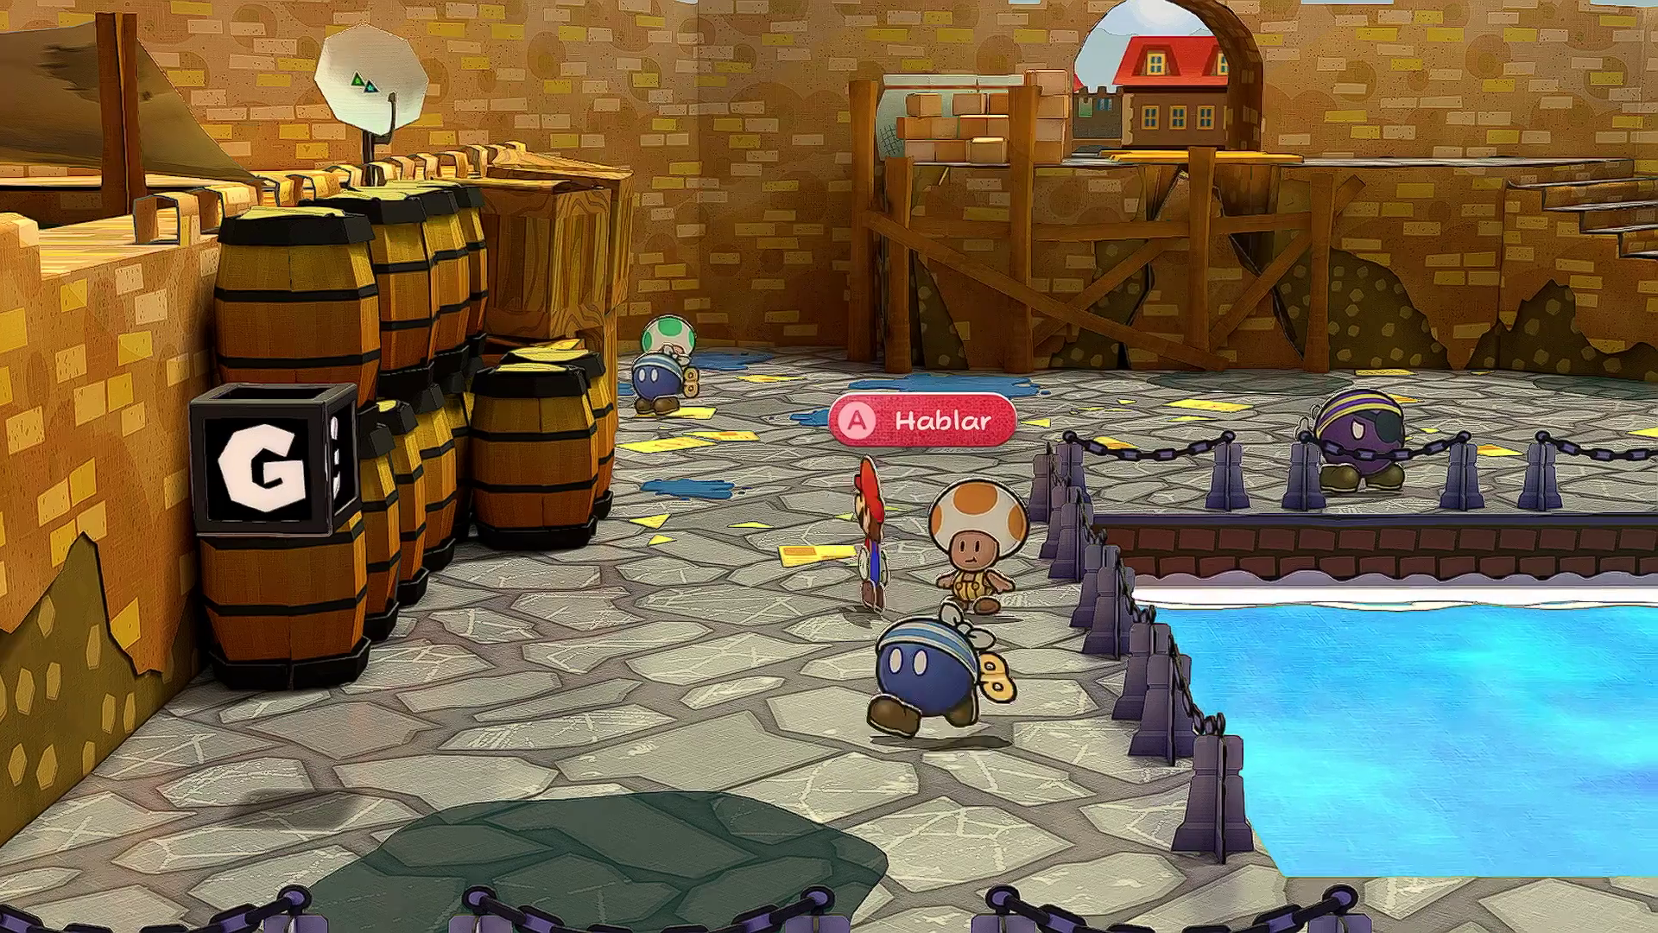
key("c")
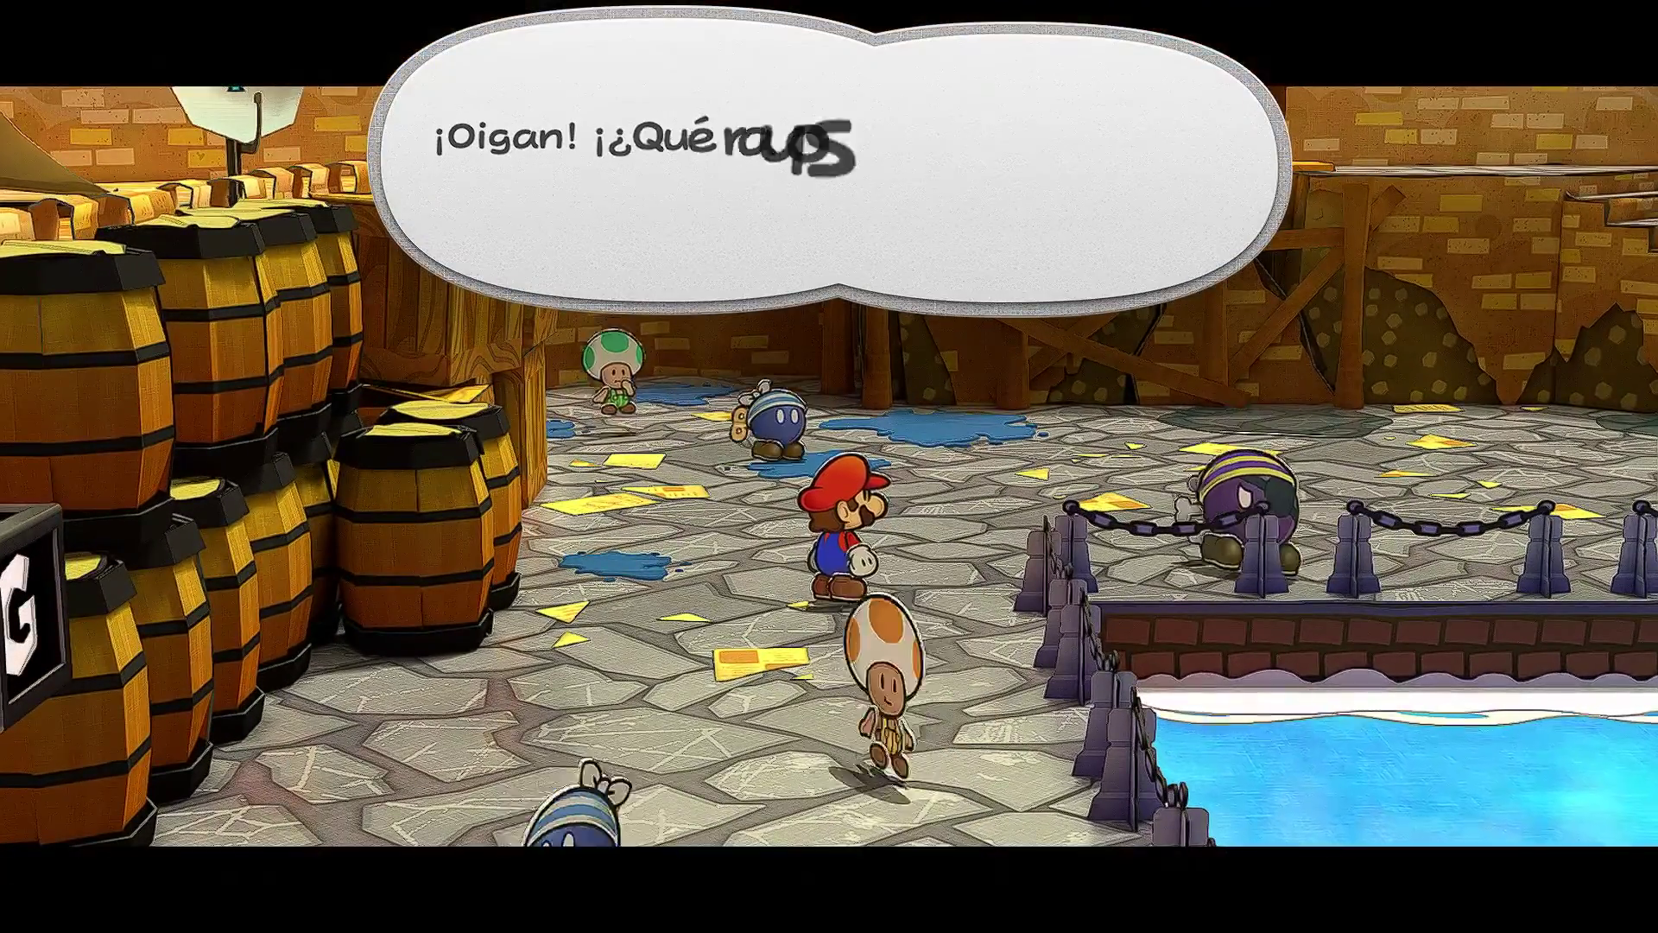
key("c")
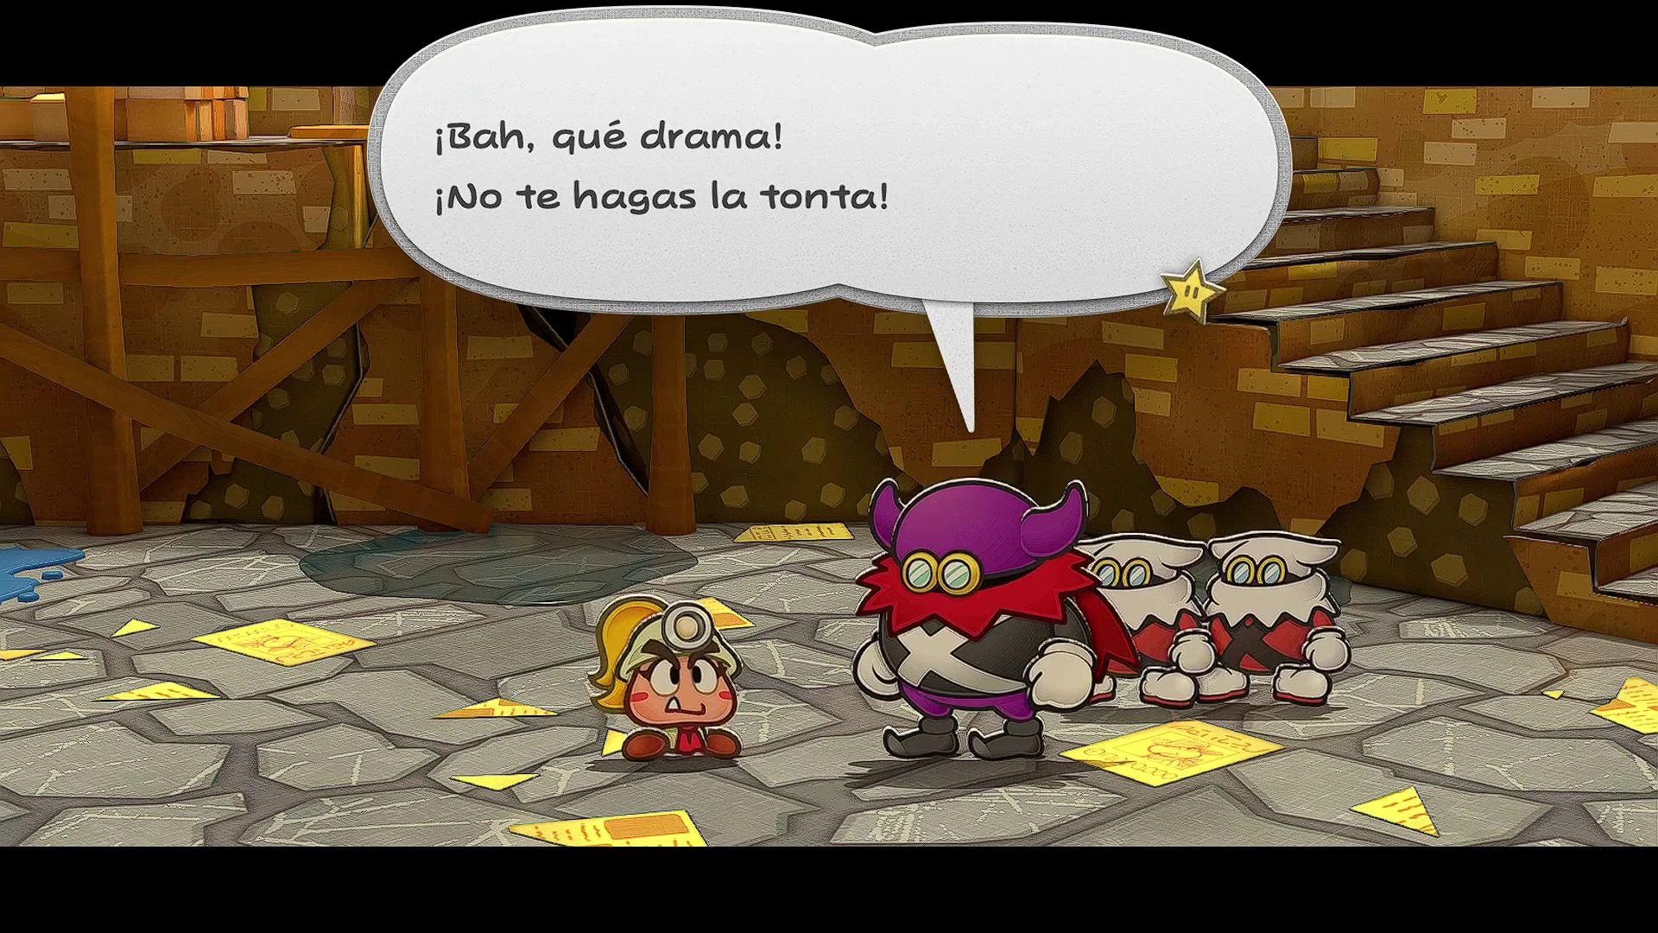
key("c")
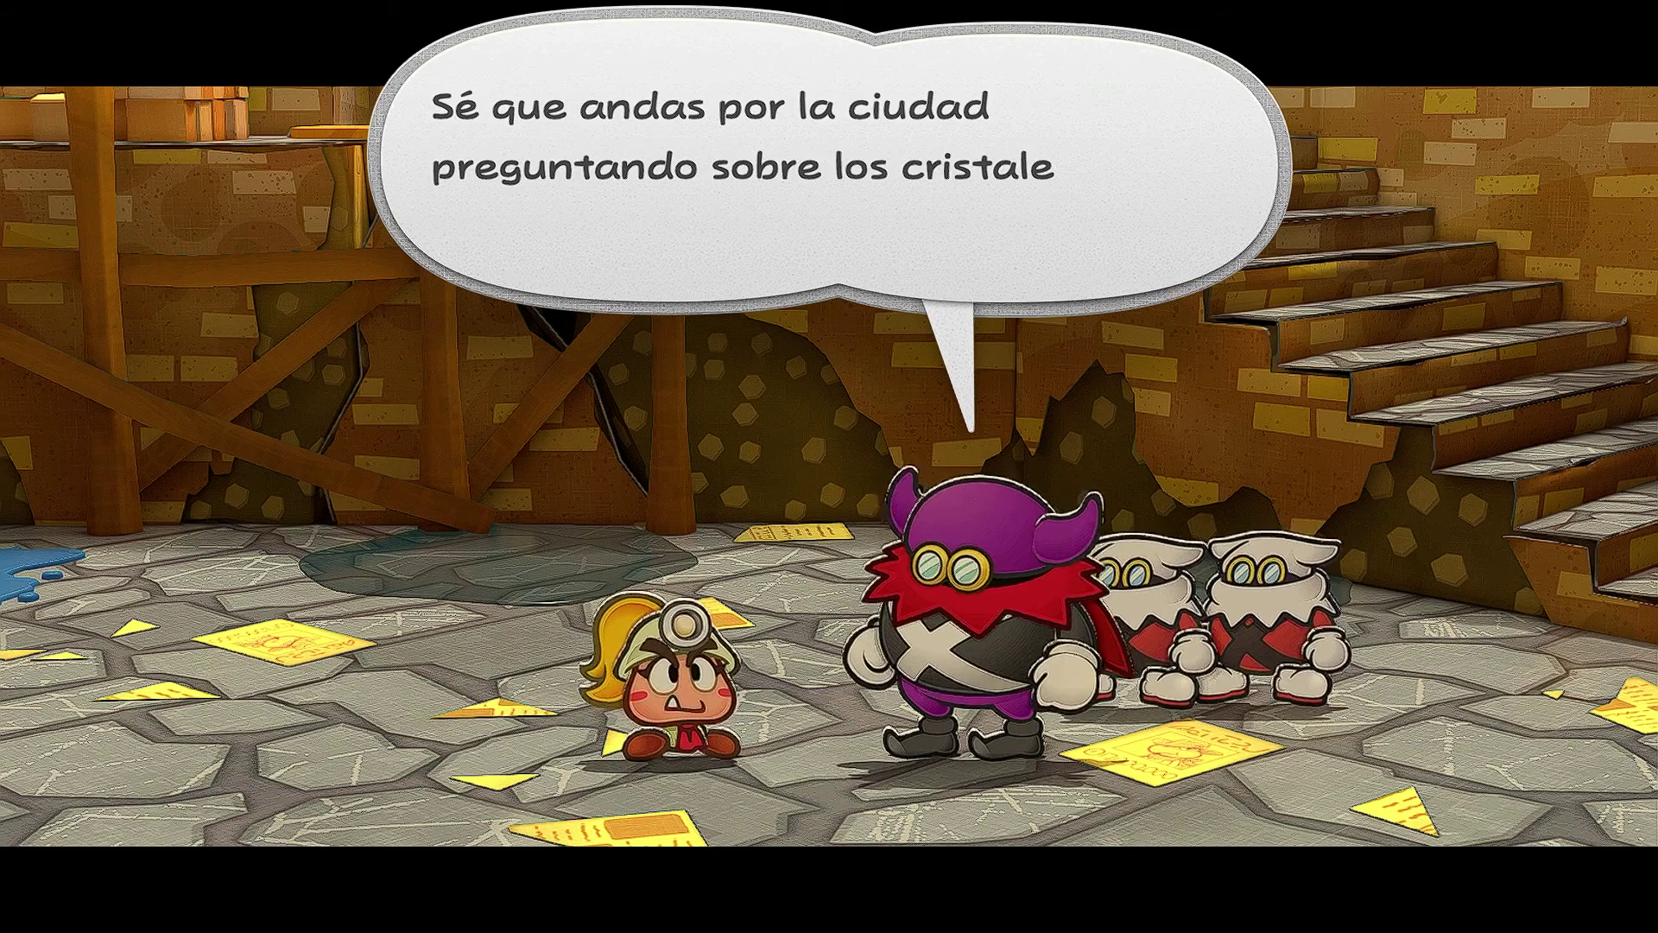
key("c")
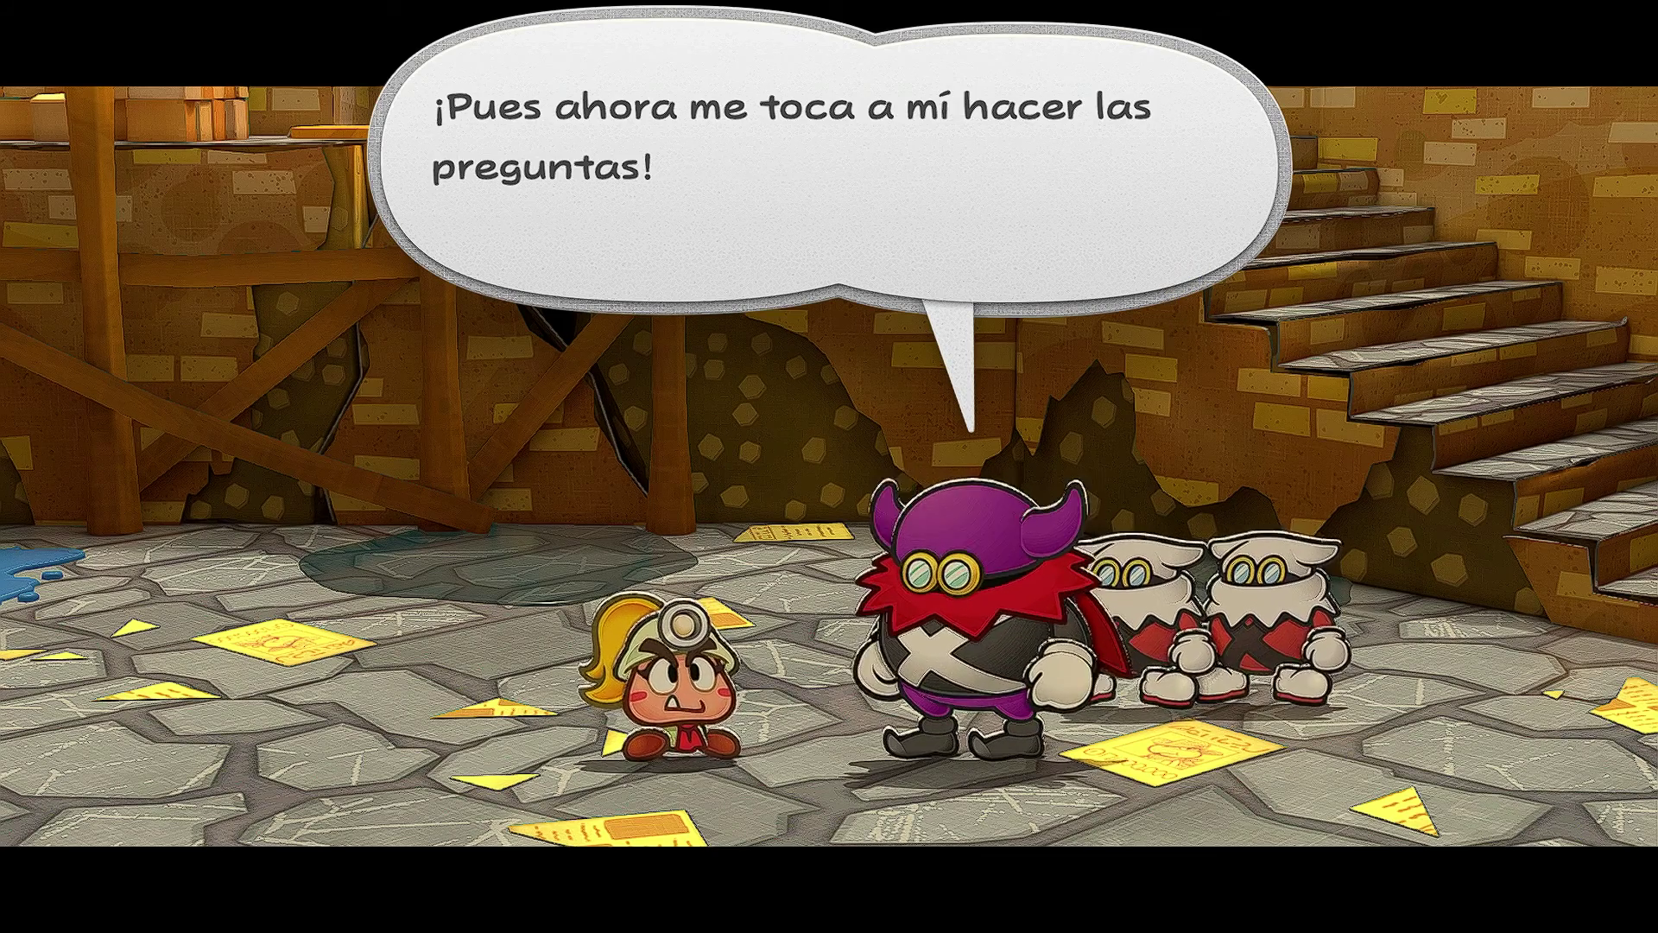
key("c")
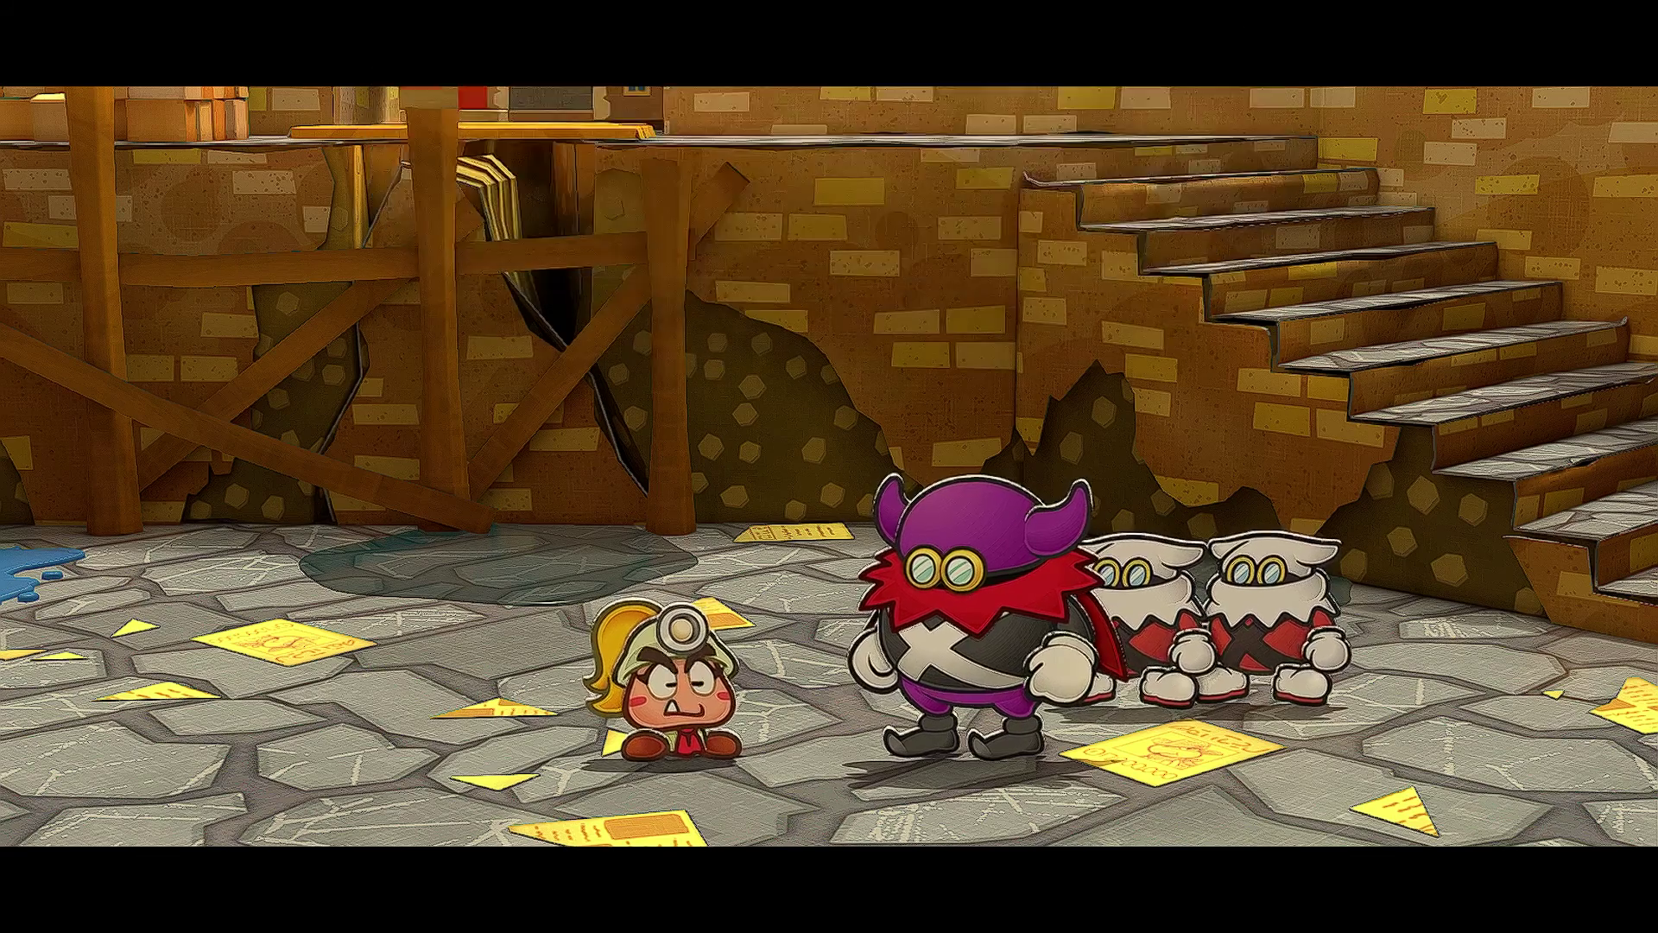